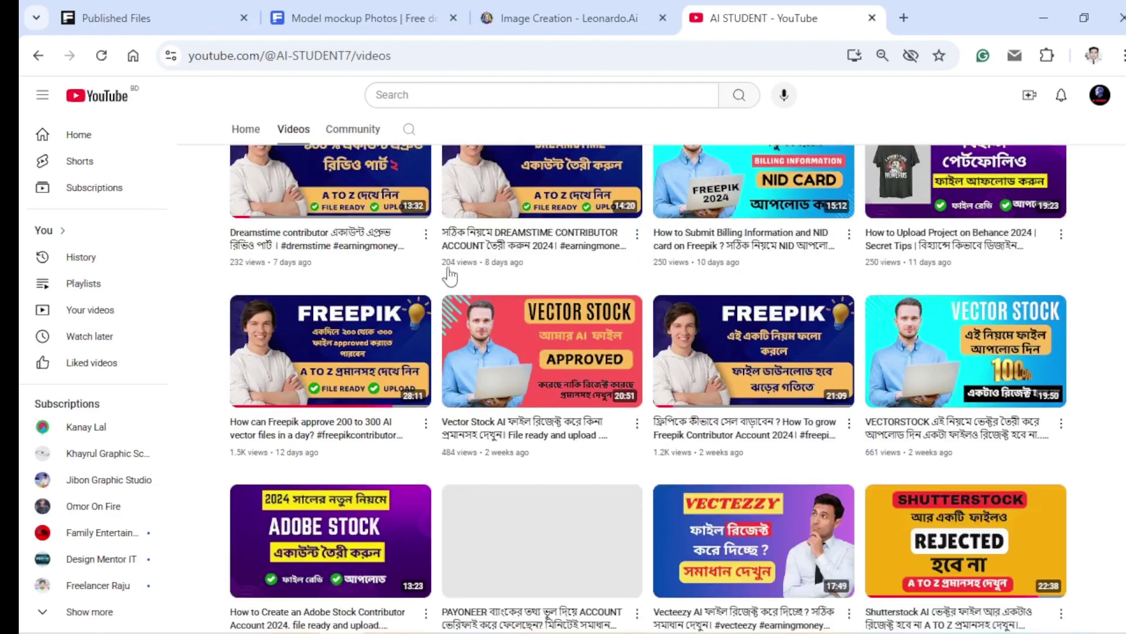
Step: Look through the uploaded videos on the AI STUDENT YouTube channel
scroll(439, 272, "down", 5)
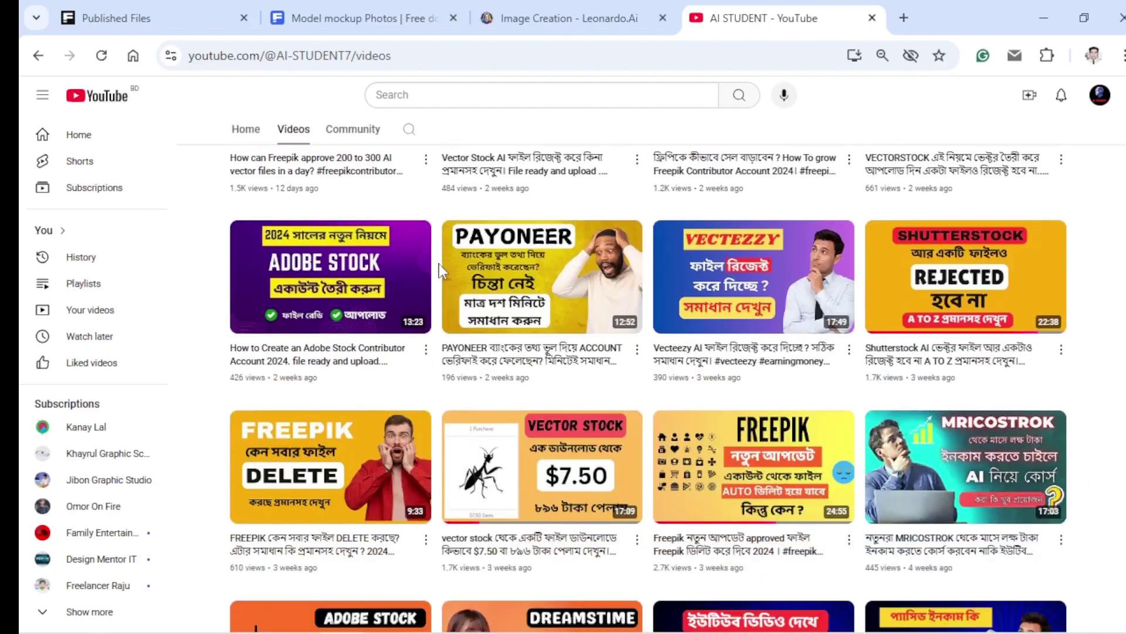
scroll(439, 271, "down", 5)
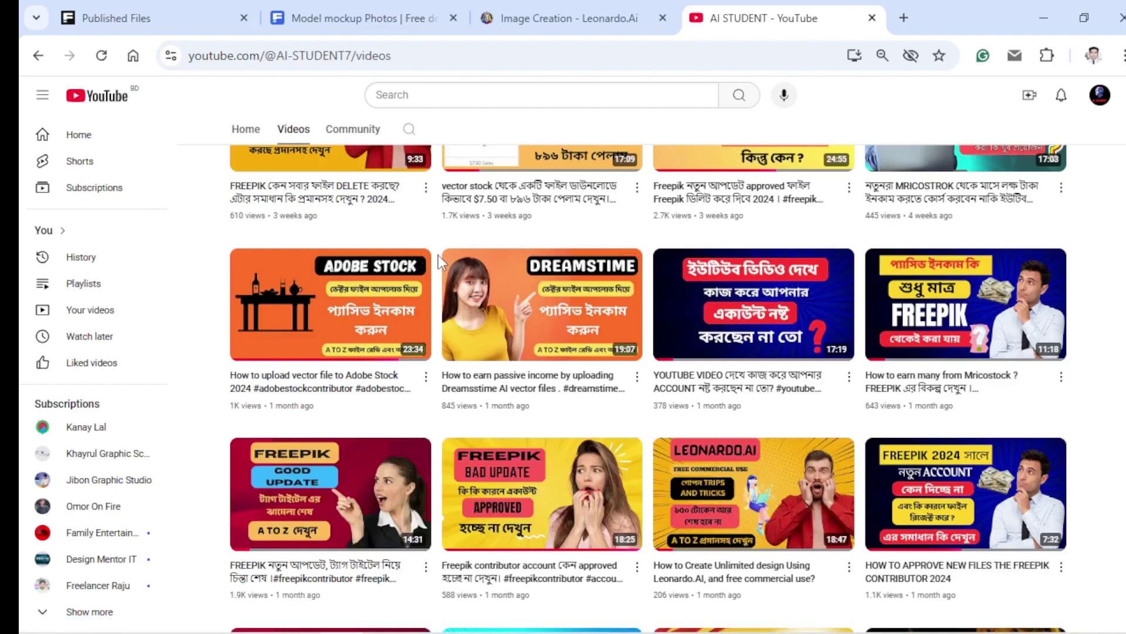
scroll(438, 262, "up", 4)
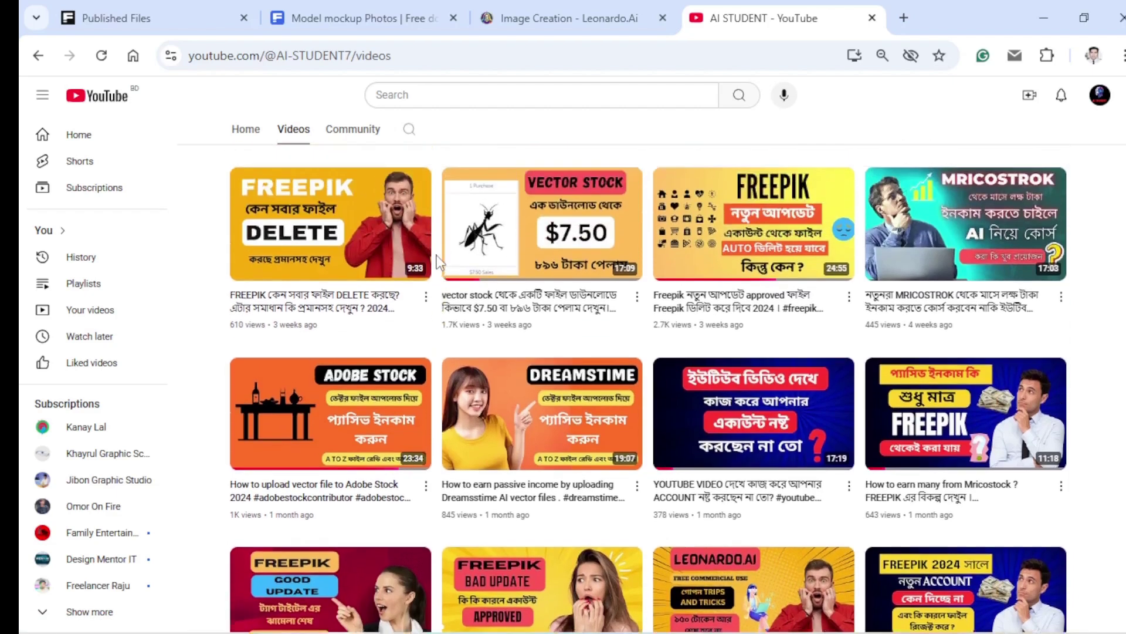
scroll(439, 263, "up", 5)
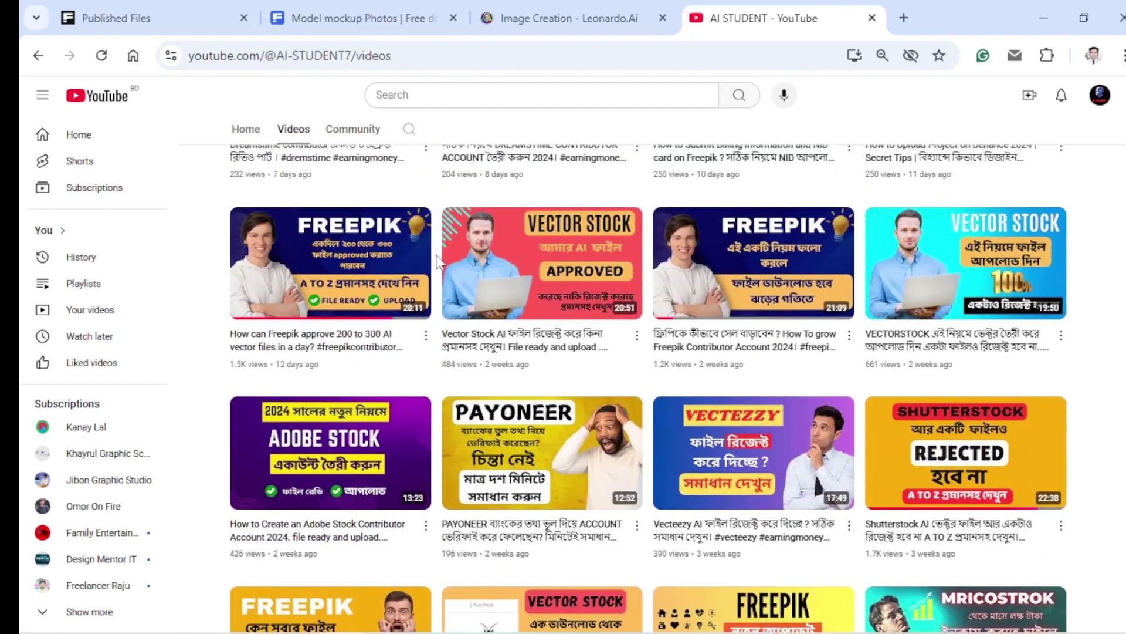
scroll(439, 262, "up", 5)
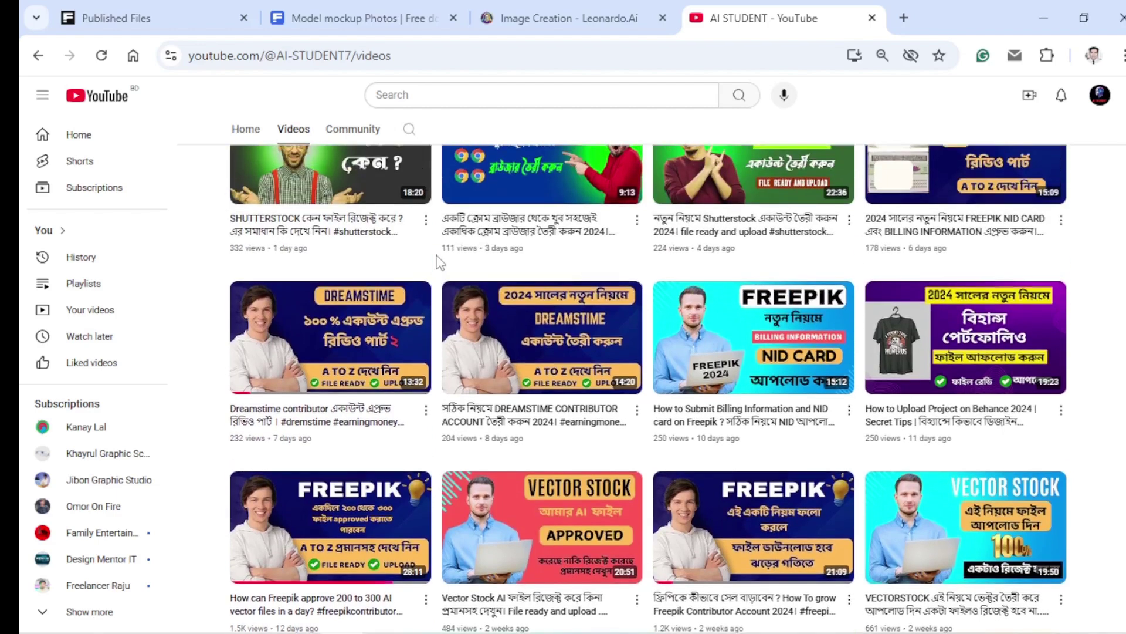
scroll(439, 262, "up", 3)
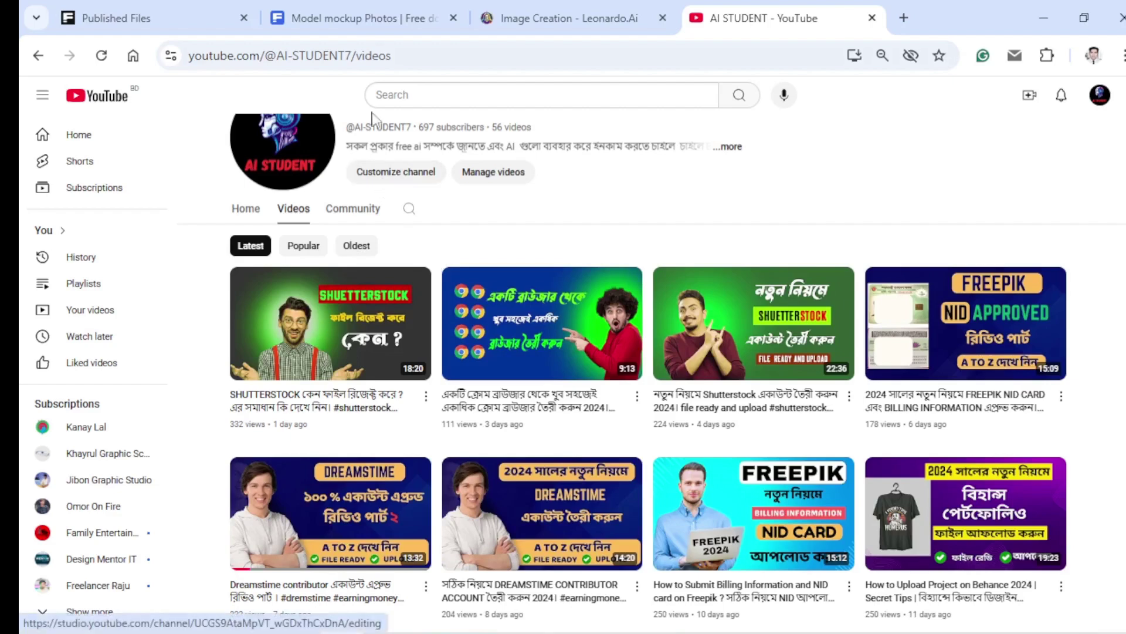
Step: Switch to the Freepik "model mockup" photo results and view the black T-shirt photo with leather trousers, returning to the results
left_click(369, 19)
scroll(785, 364, "down", 3)
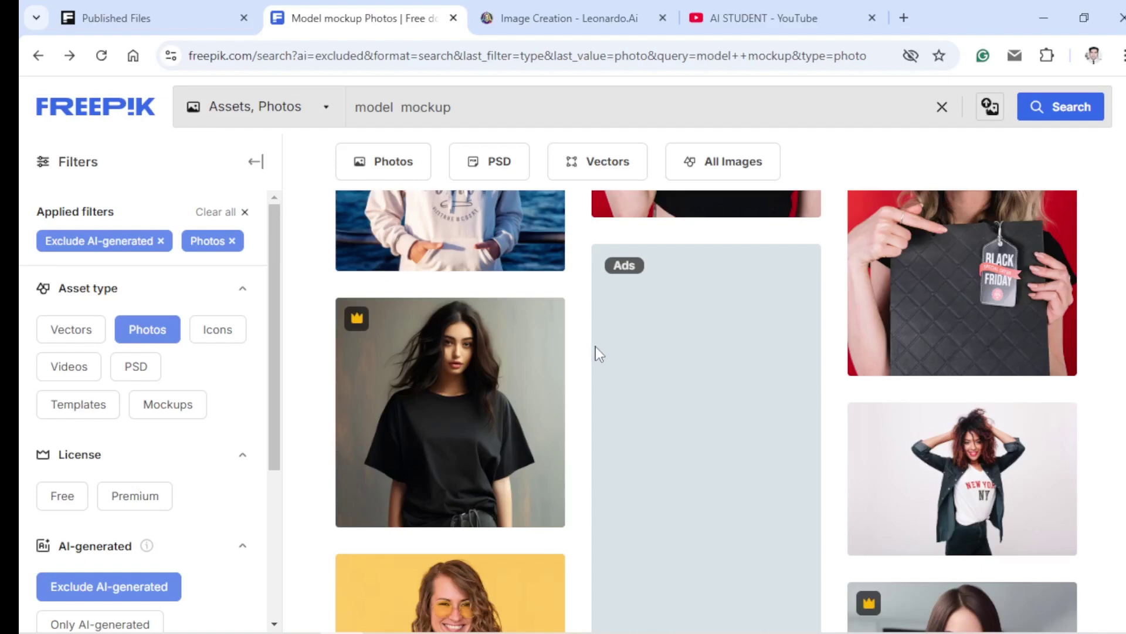
scroll(596, 346, "down", 2)
scroll(582, 337, "down", 9)
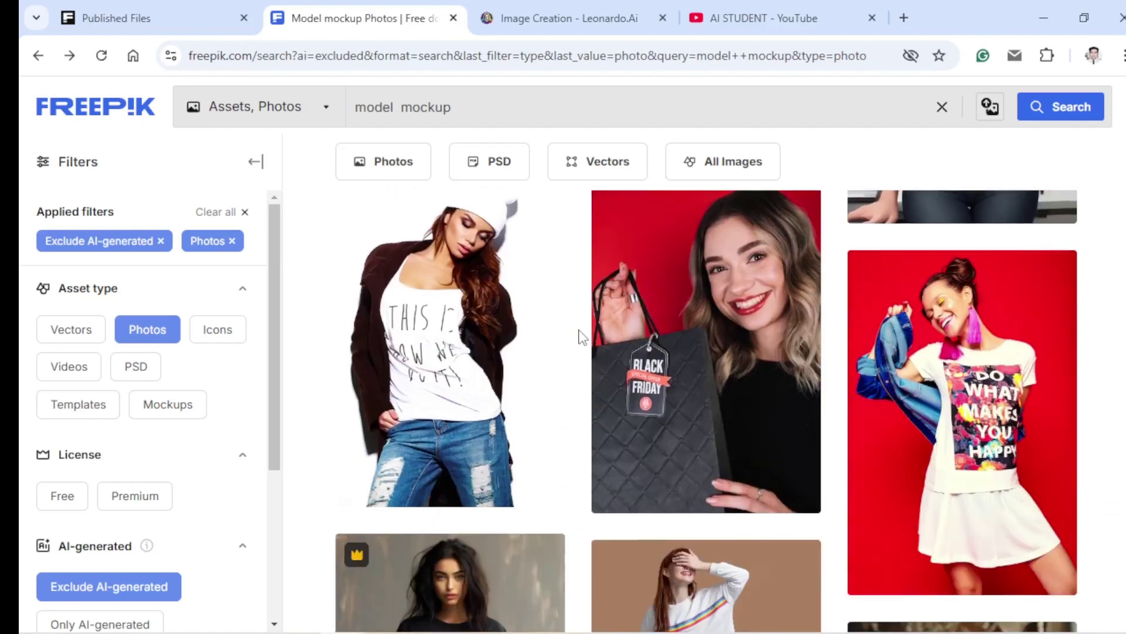
scroll(582, 338, "down", 2)
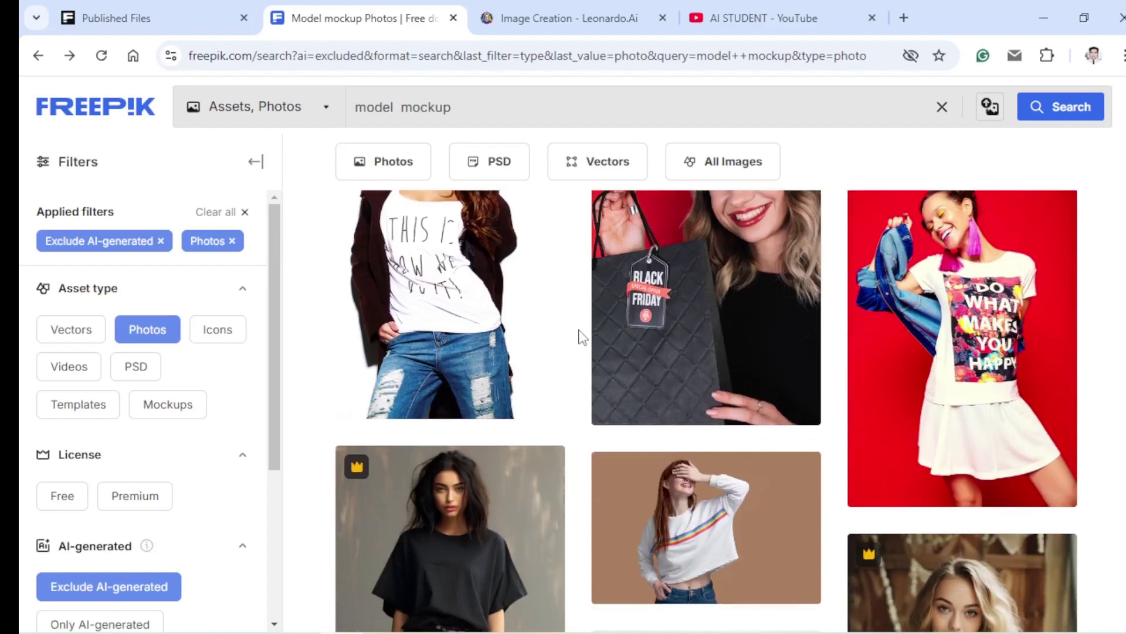
scroll(582, 337, "down", 6)
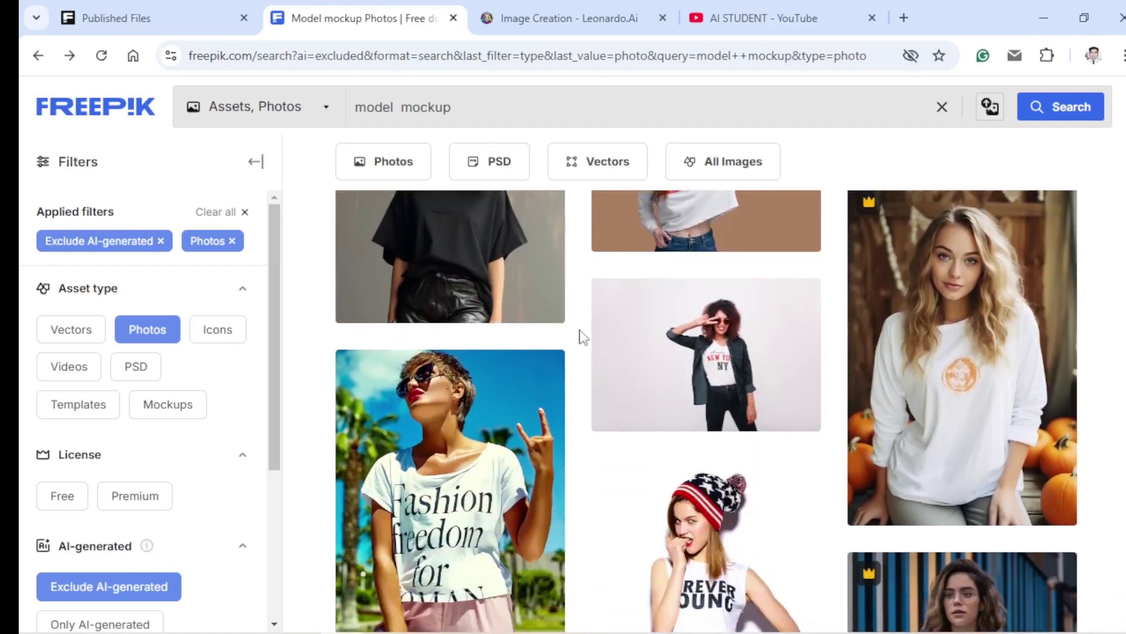
scroll(582, 338, "up", 3)
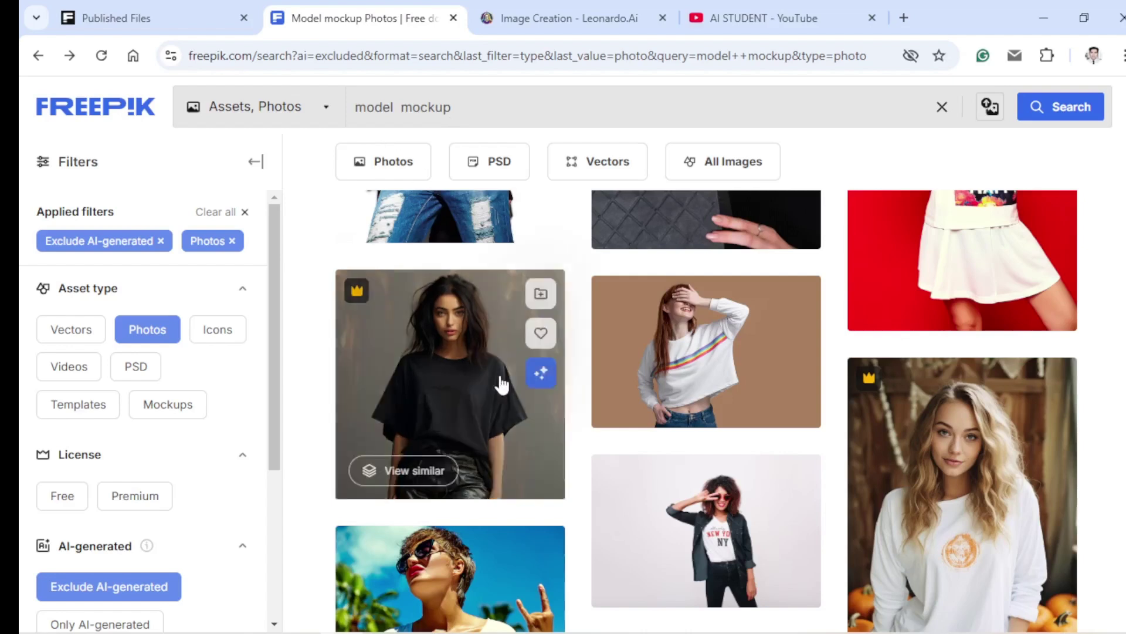
left_click(445, 366)
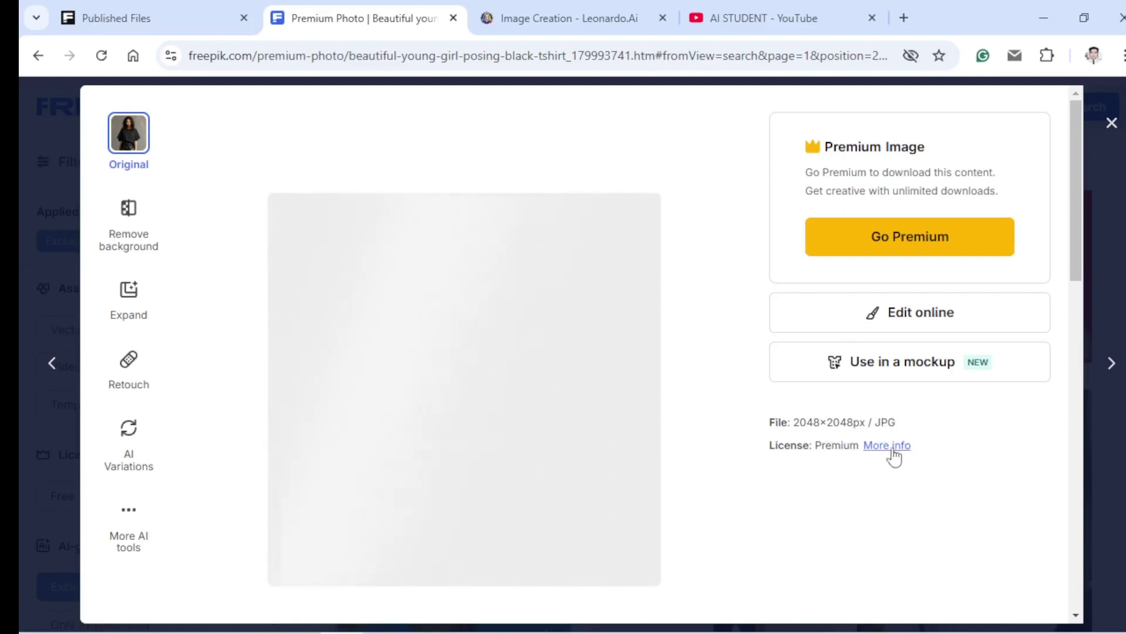
left_click(38, 56)
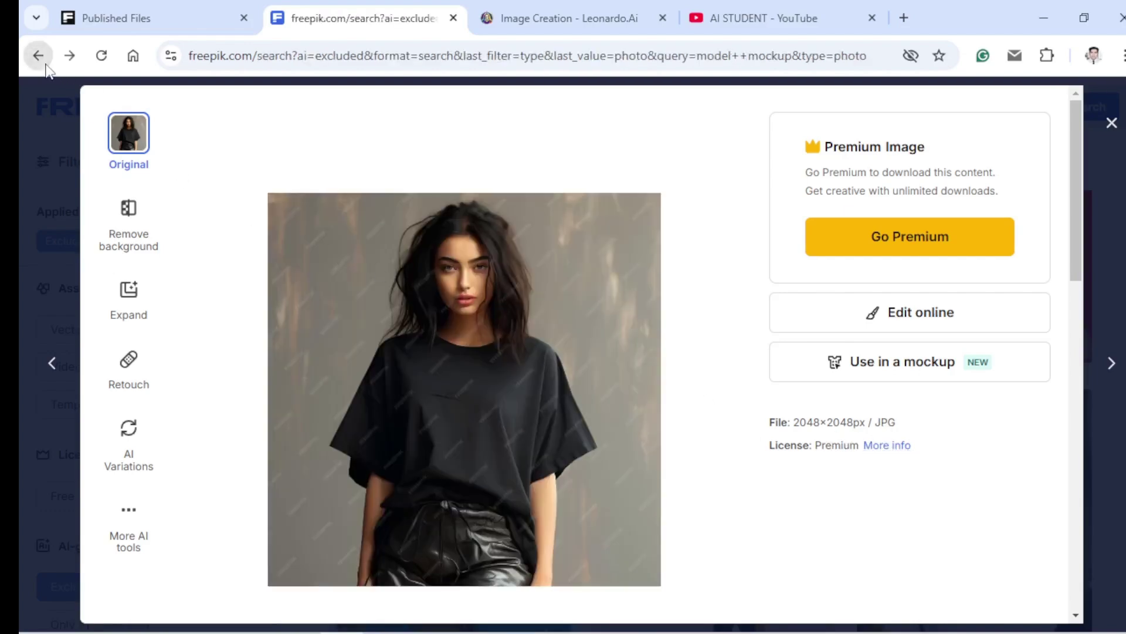
Step: Browse to the end of the first results page and view its last black T-shirt model photo, returning to the results
scroll(590, 295, "down", 5)
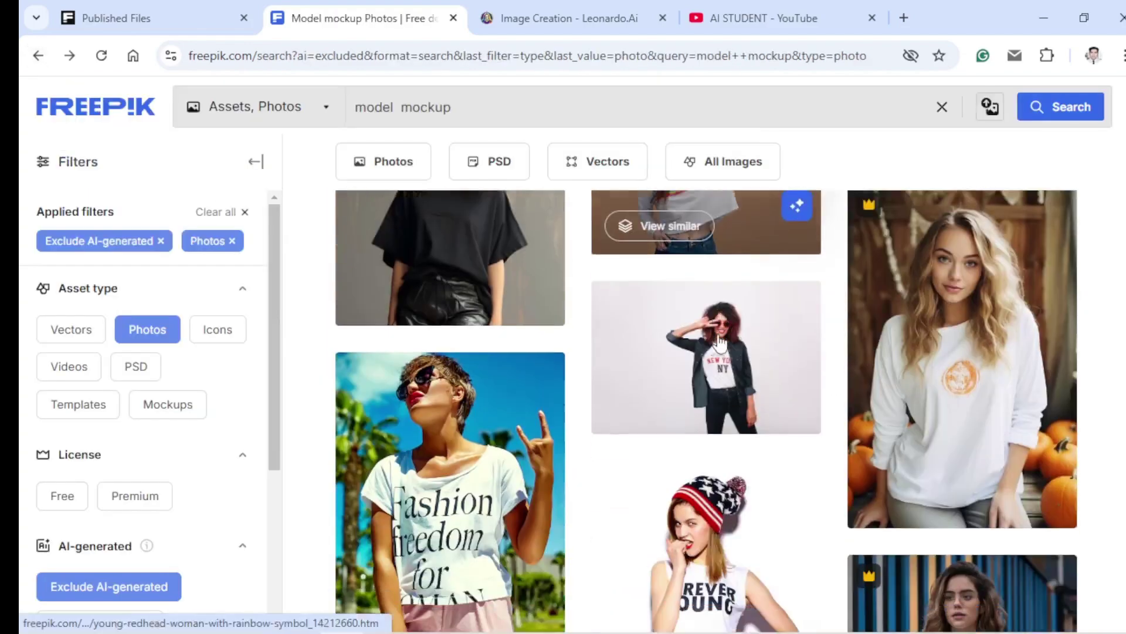
scroll(720, 342, "down", 15)
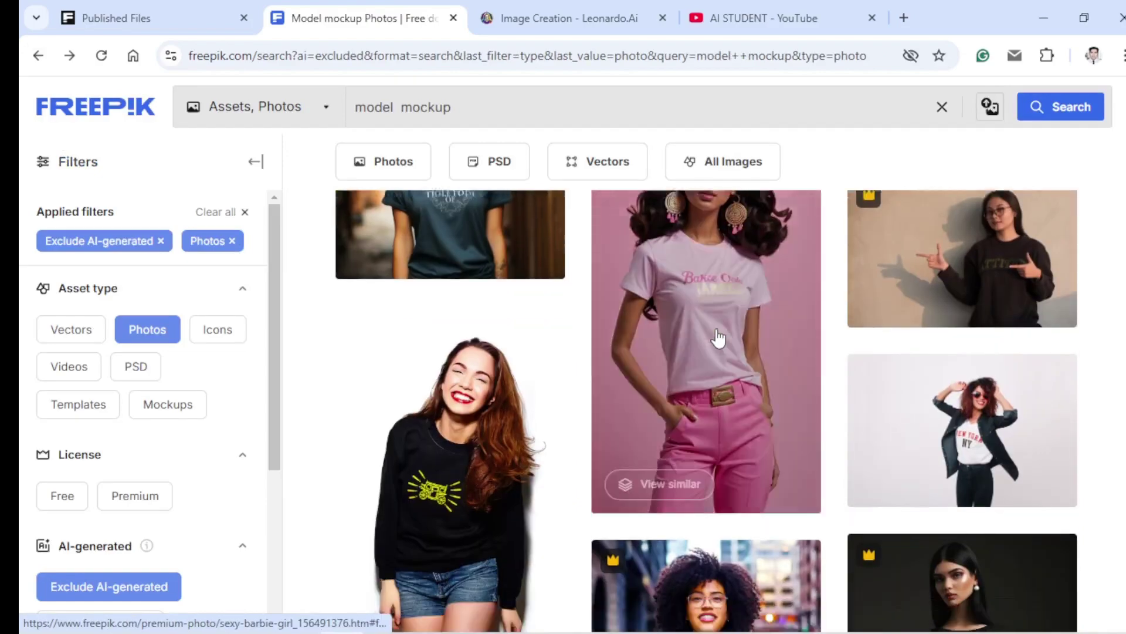
scroll(718, 339, "down", 9)
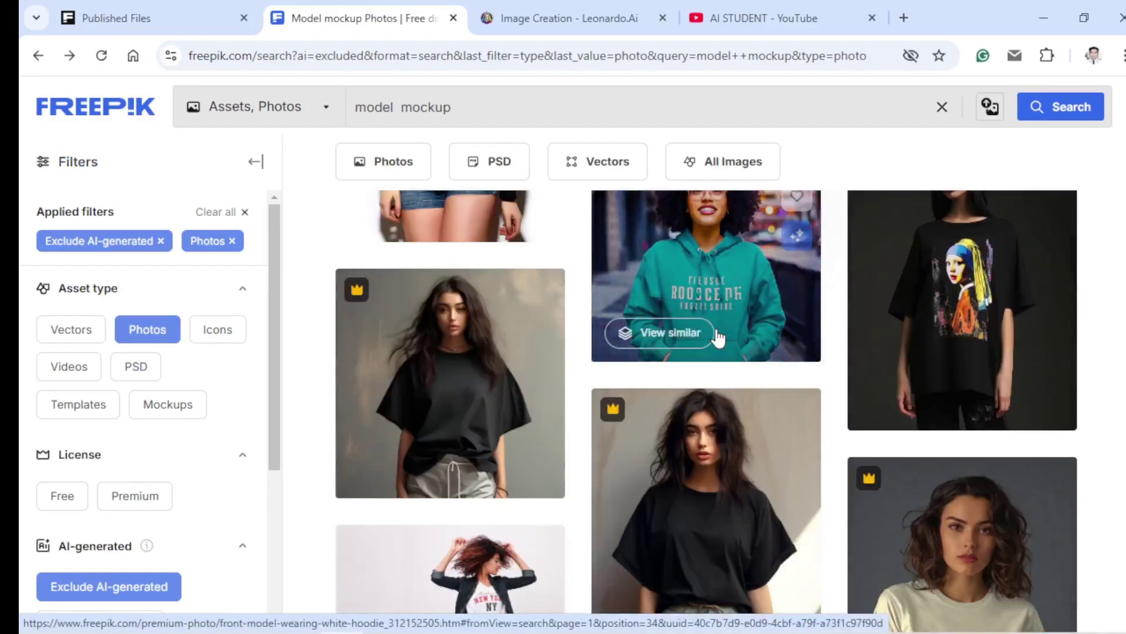
scroll(719, 339, "down", 12)
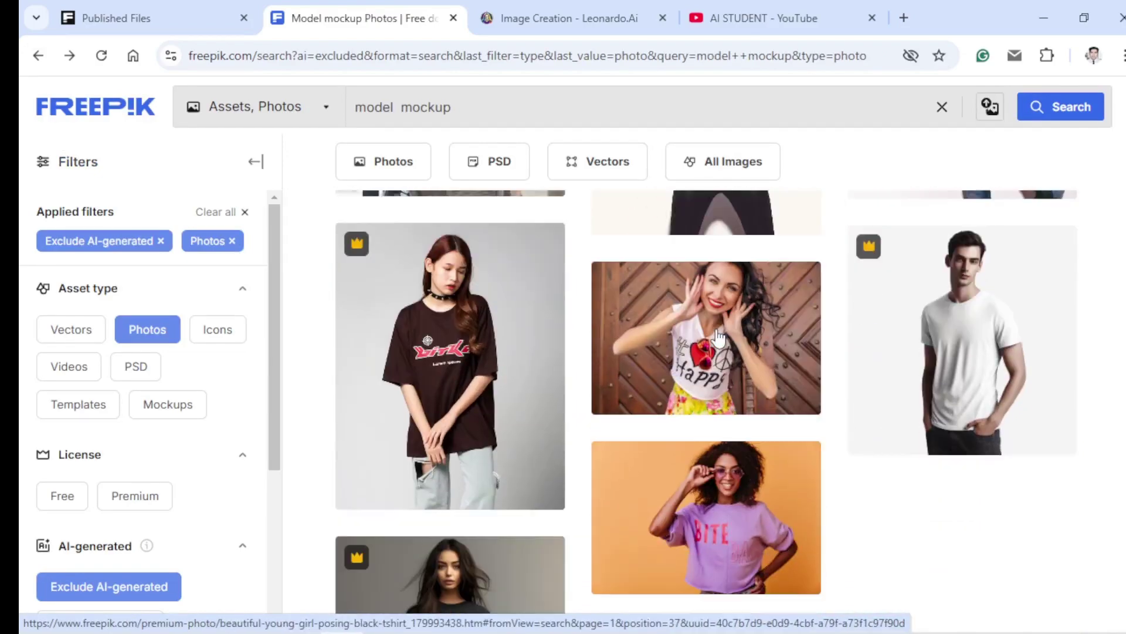
scroll(719, 339, "down", 3)
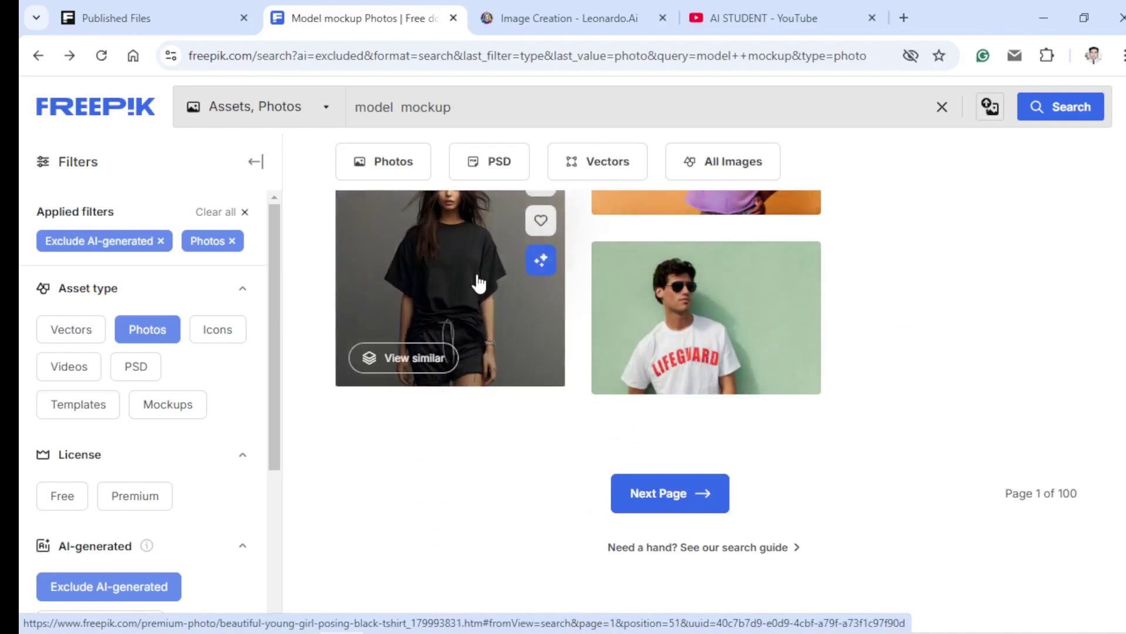
left_click(478, 282)
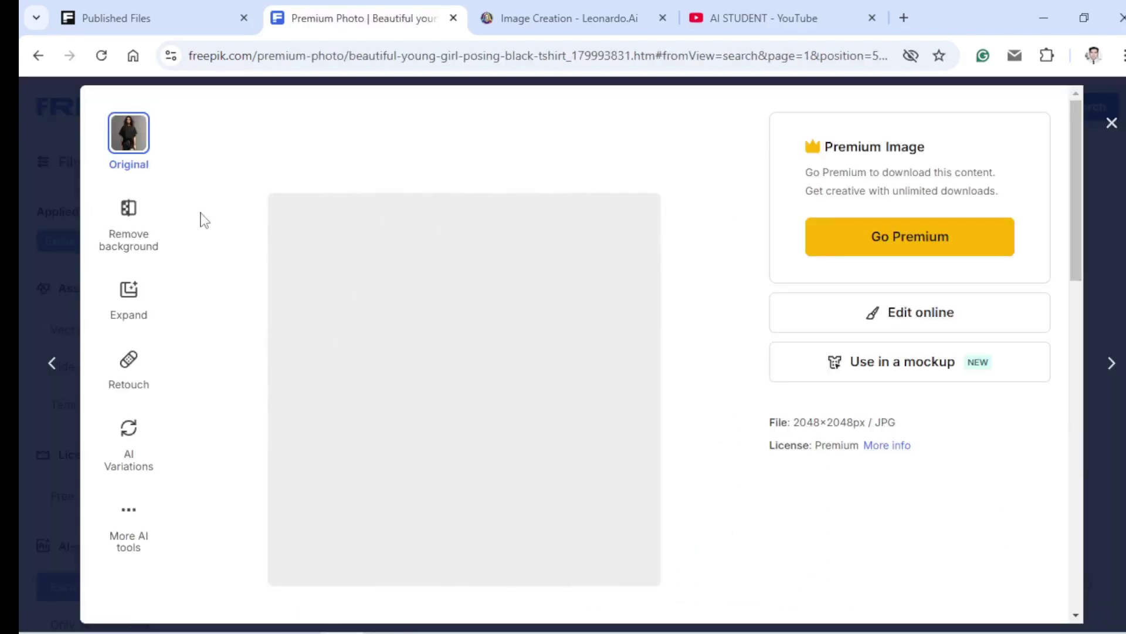
left_click(38, 55)
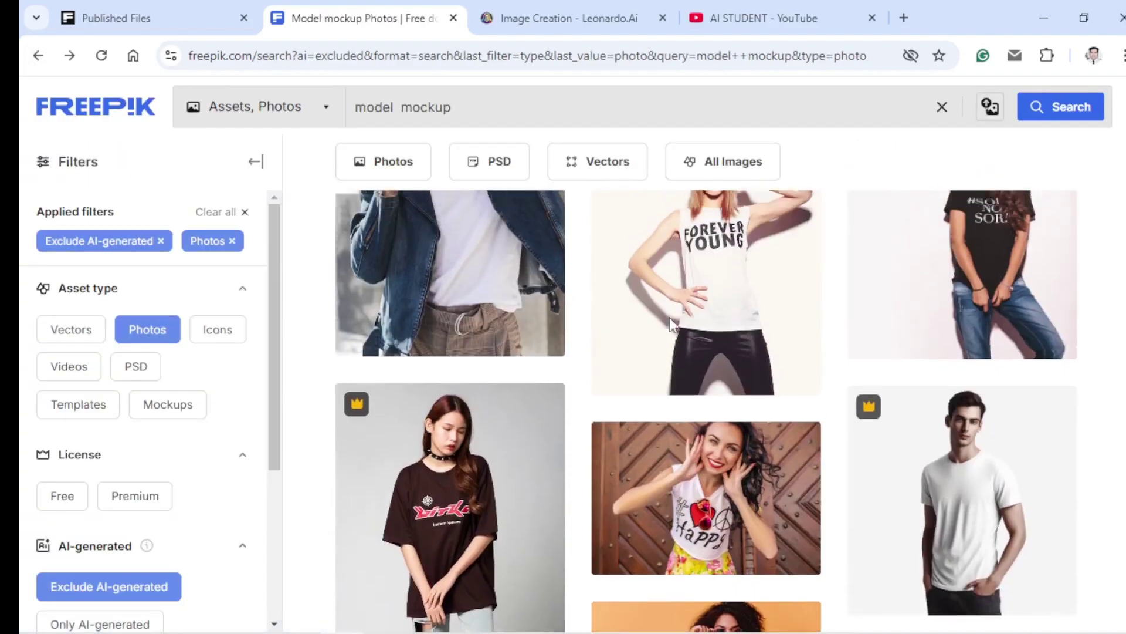
Step: View the photo of the blonde model in the monster-face tank top, then return to the search results
scroll(672, 321, "up", 15)
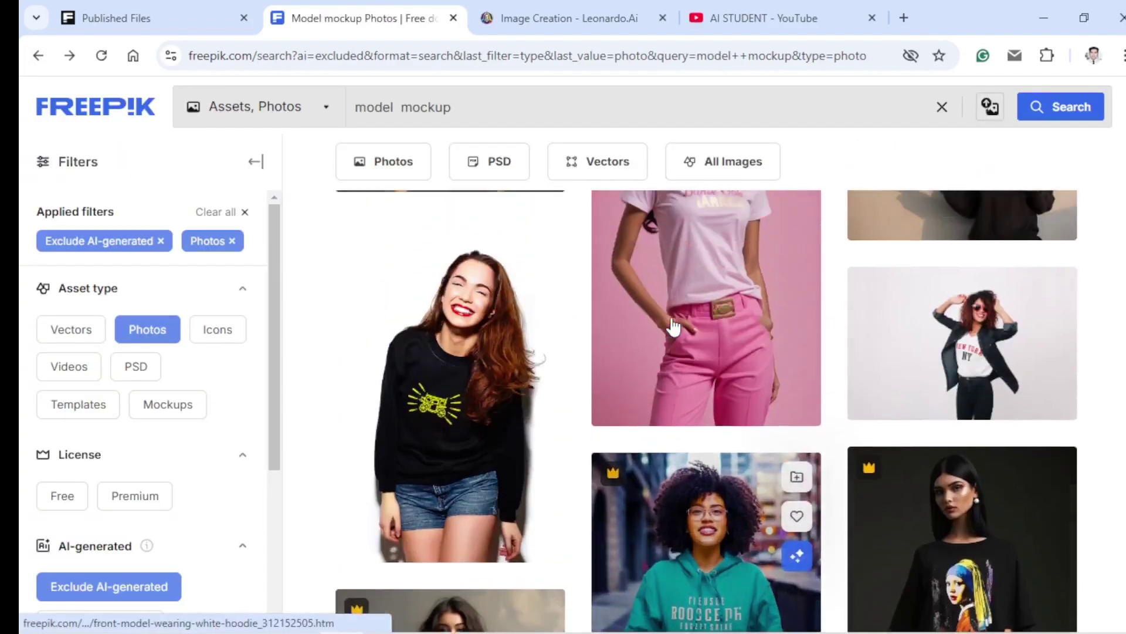
scroll(673, 326, "up", 12)
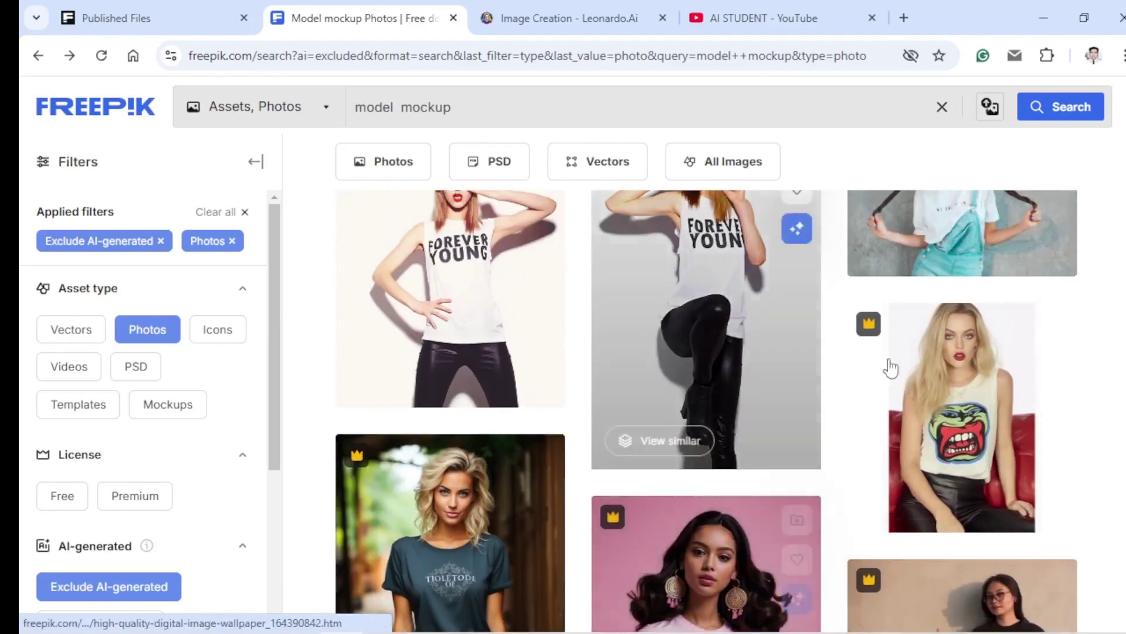
left_click(916, 384)
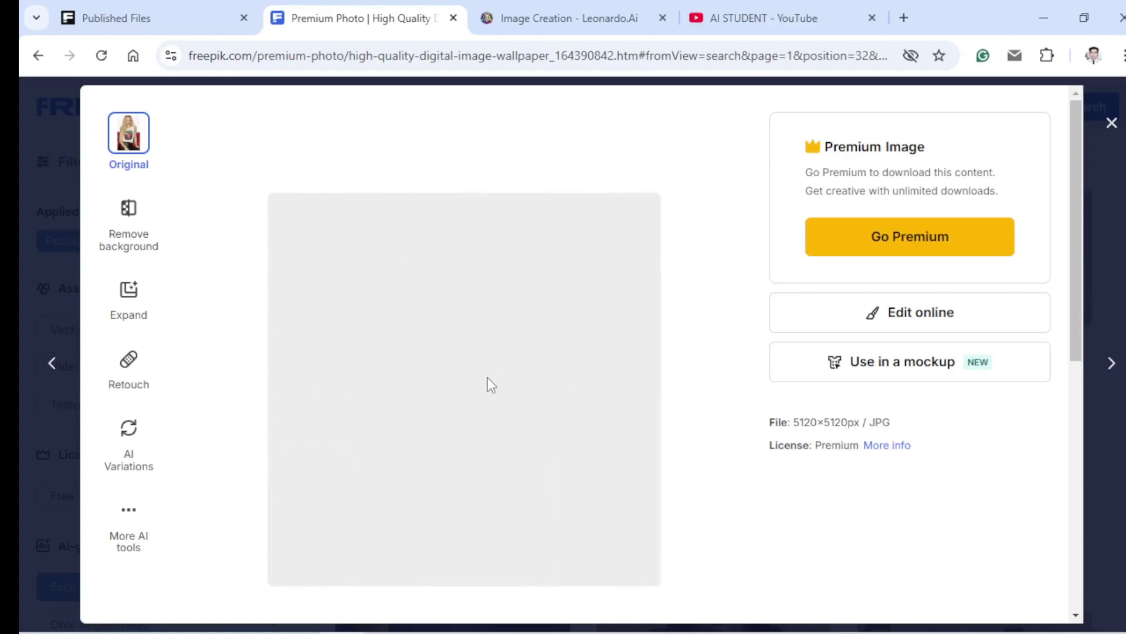
scroll(519, 385, "down", 3)
scroll(521, 392, "up", 2)
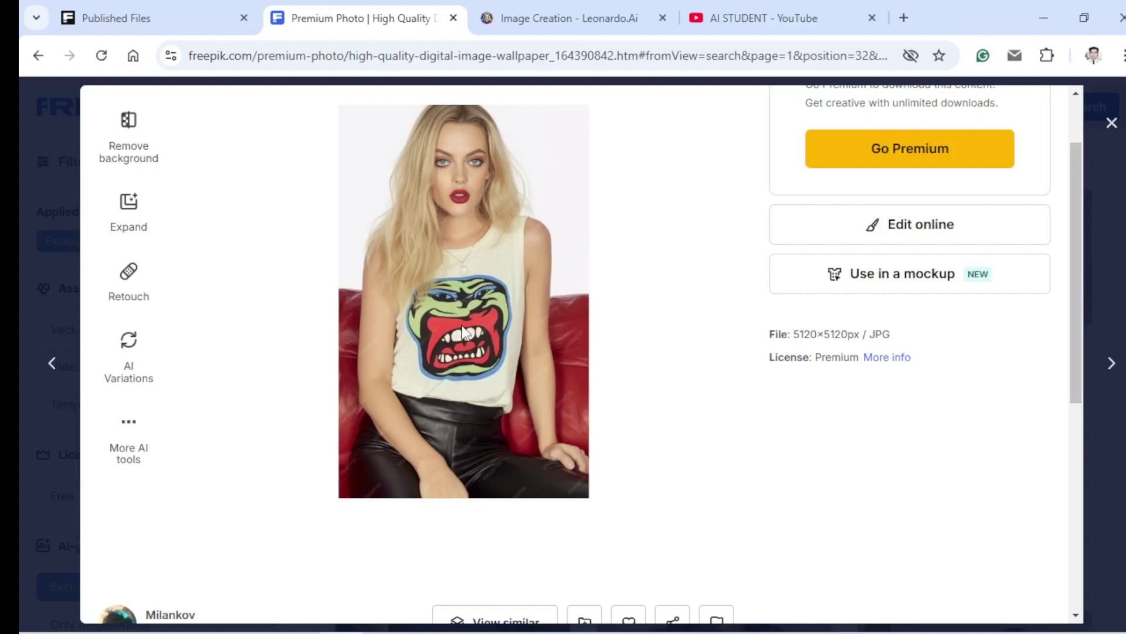
scroll(464, 332, "up", 2)
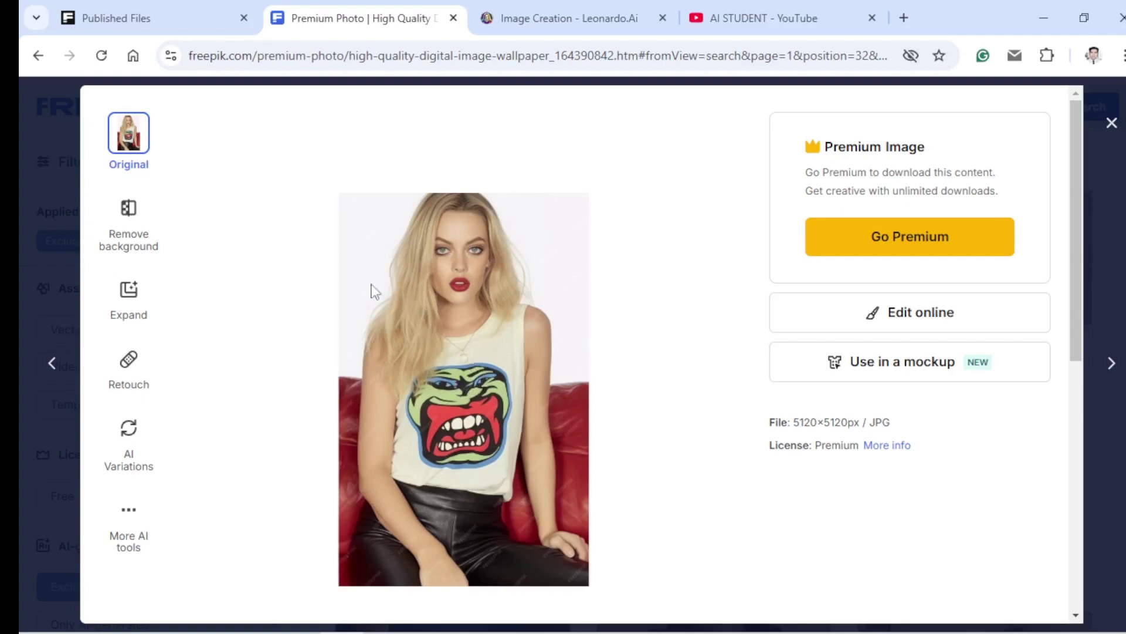
left_click(38, 55)
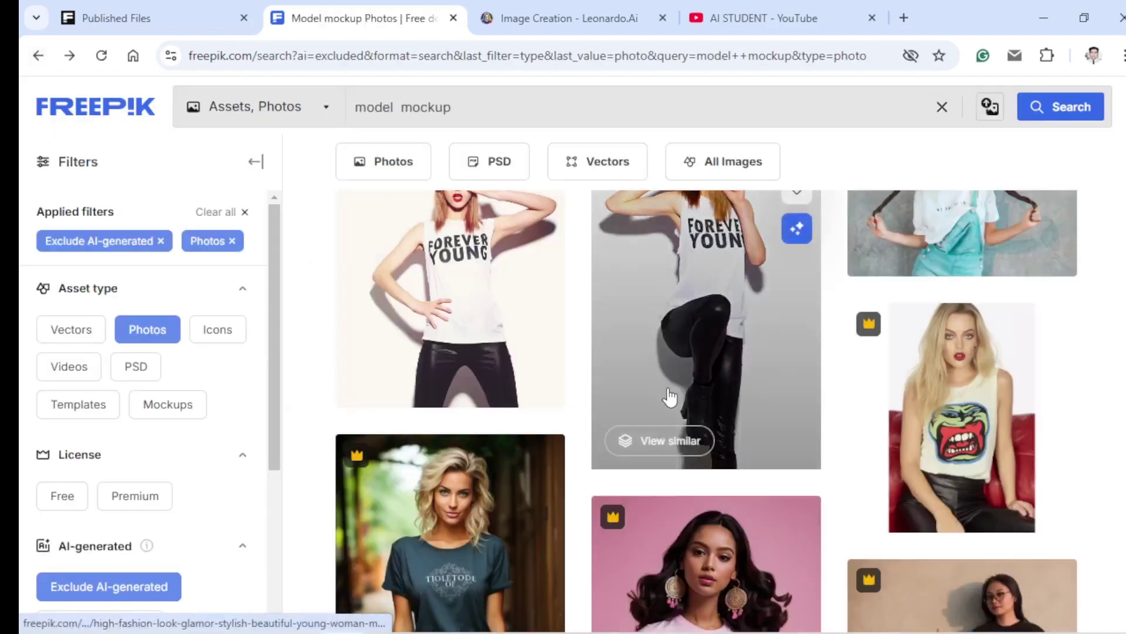
Step: Examine the clothing model photos in the upper part of the Freepik results as mockup references
scroll(601, 382, "up", 9)
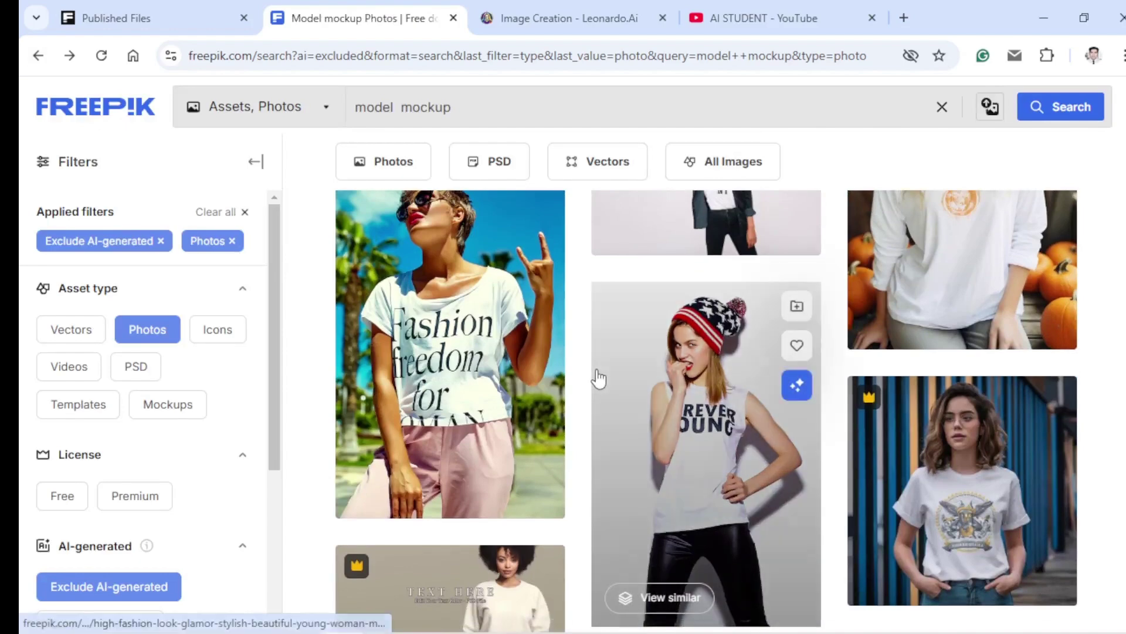
scroll(574, 365, "up", 4)
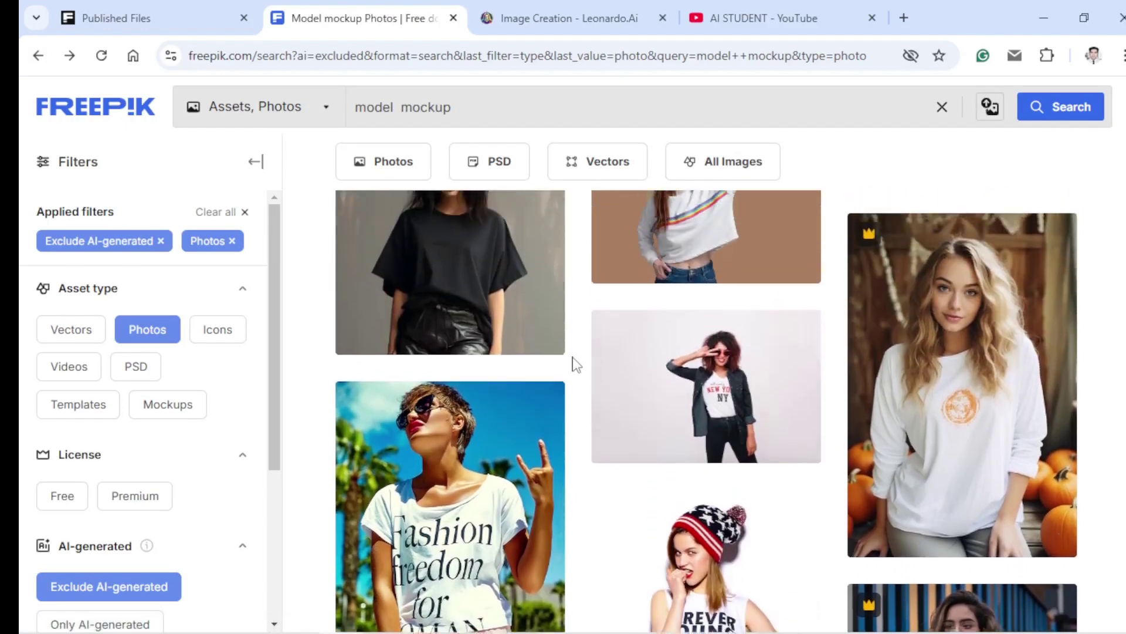
scroll(574, 365, "up", 1)
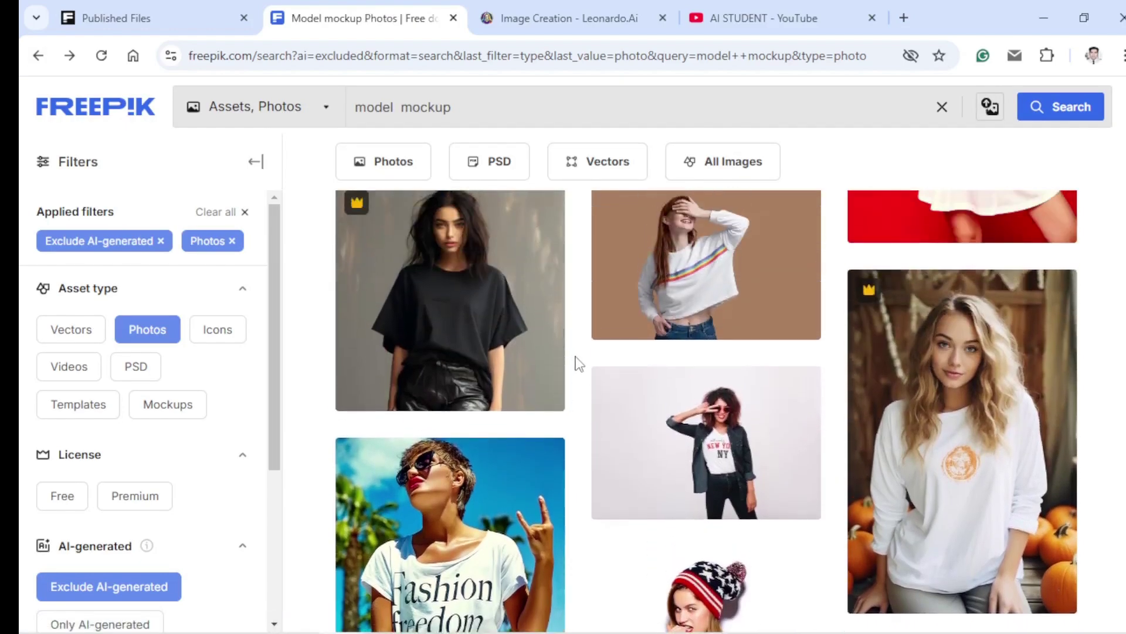
scroll(605, 357, "up", 1)
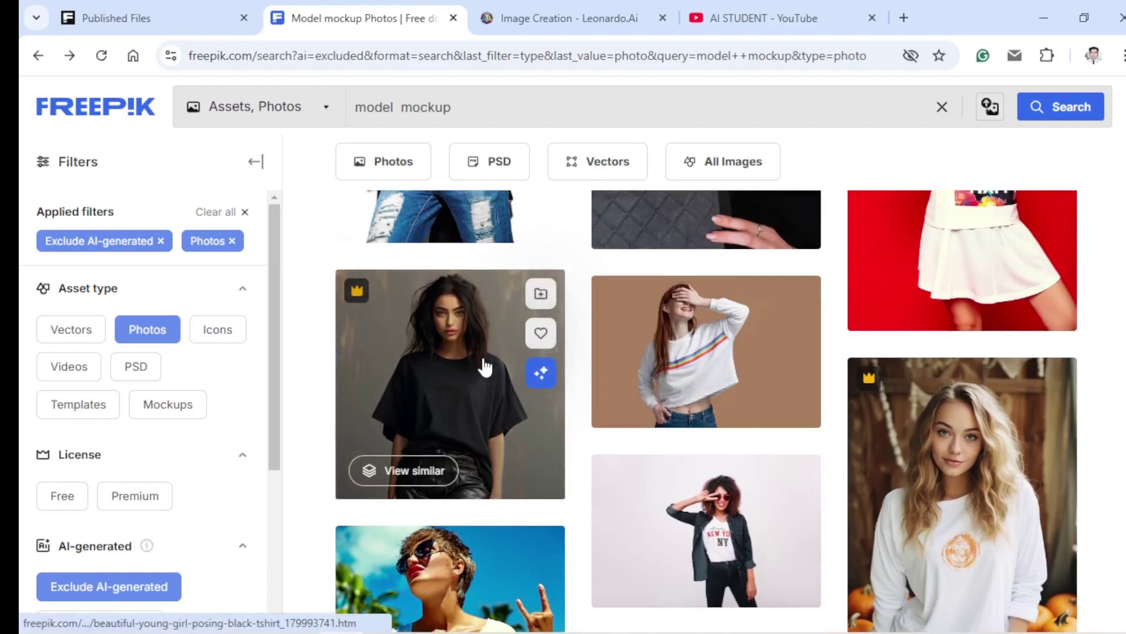
scroll(485, 361, "up", 2)
scroll(485, 360, "up", 3)
scroll(559, 423, "down", 4)
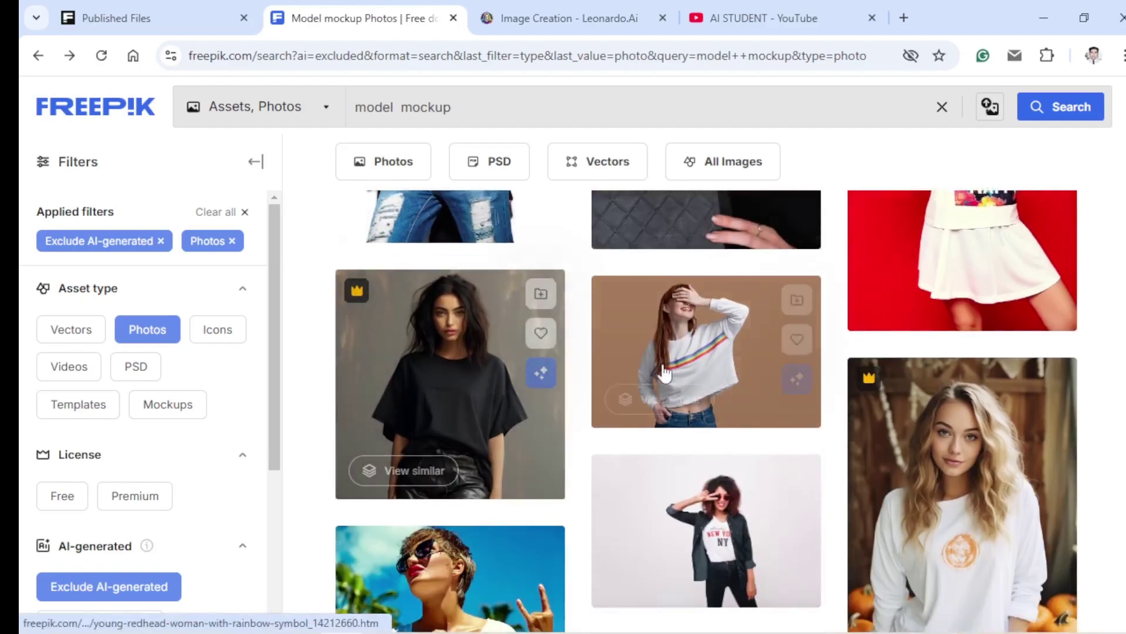
scroll(684, 367, "down", 5)
scroll(691, 364, "up", 5)
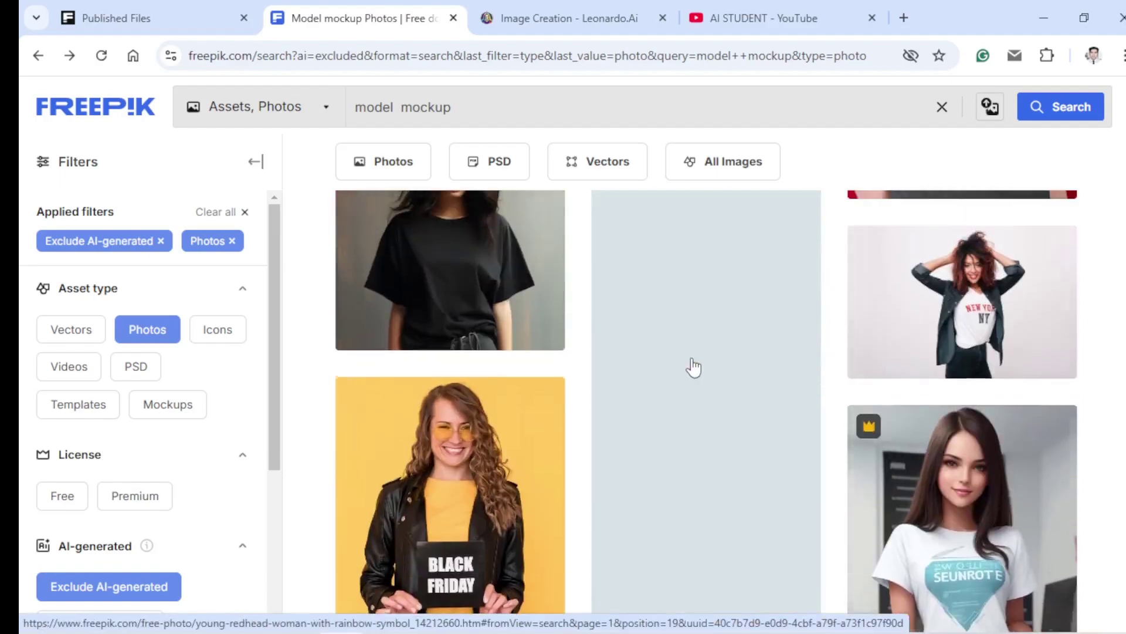
scroll(692, 361, "up", 5)
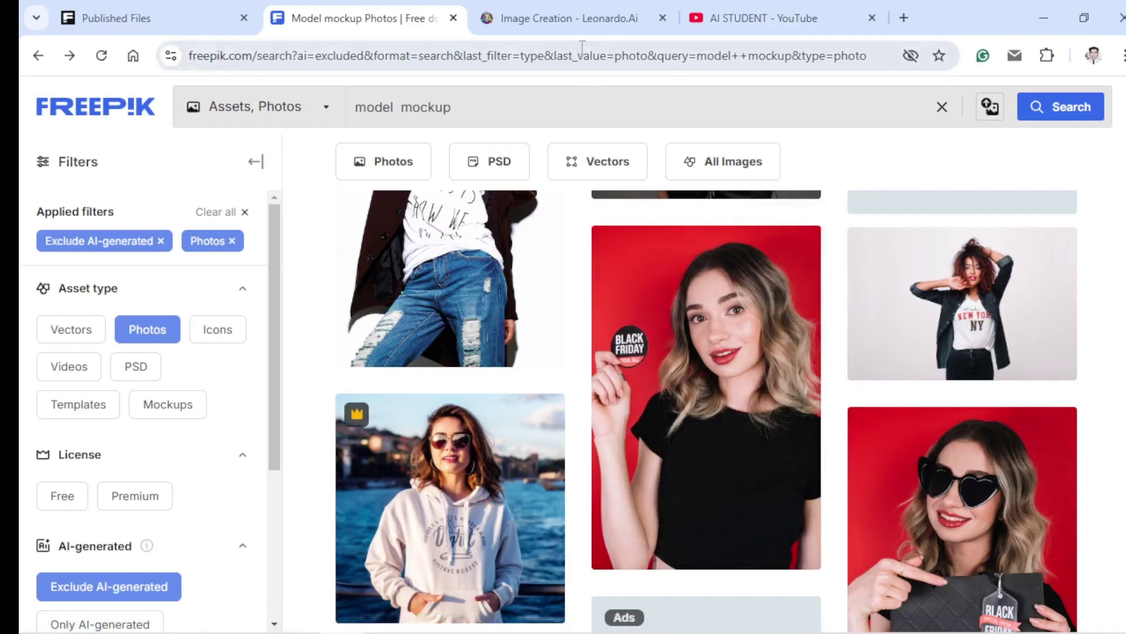
Step: Switch to Leonardo.Ai's image creation page and reveal the hidden second image of the black T-shirt mockup generation
left_click(584, 21)
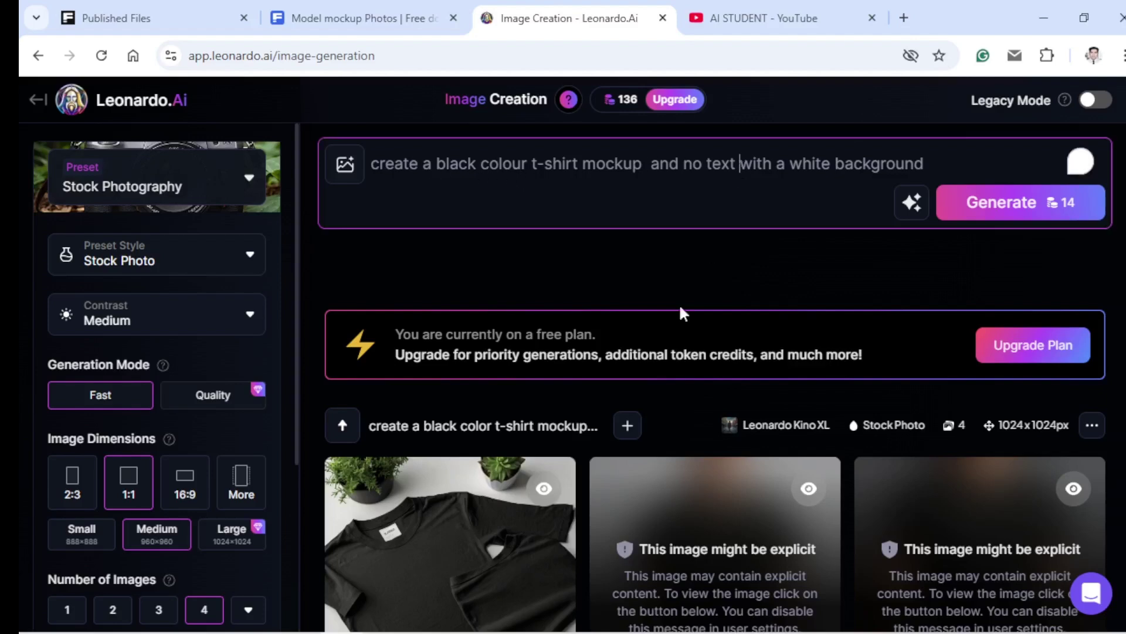
scroll(599, 270, "down", 2)
left_click(721, 599)
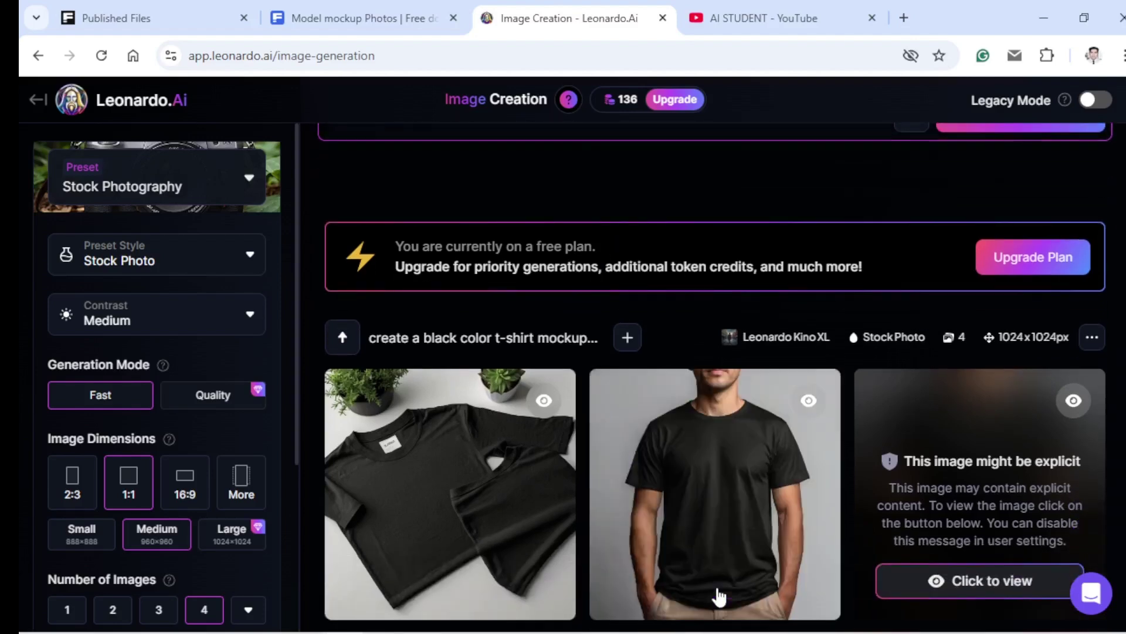
Step: Reveal the hidden third image in the first black T-shirt mockup generation
scroll(730, 530, "down", 3)
left_click(978, 428)
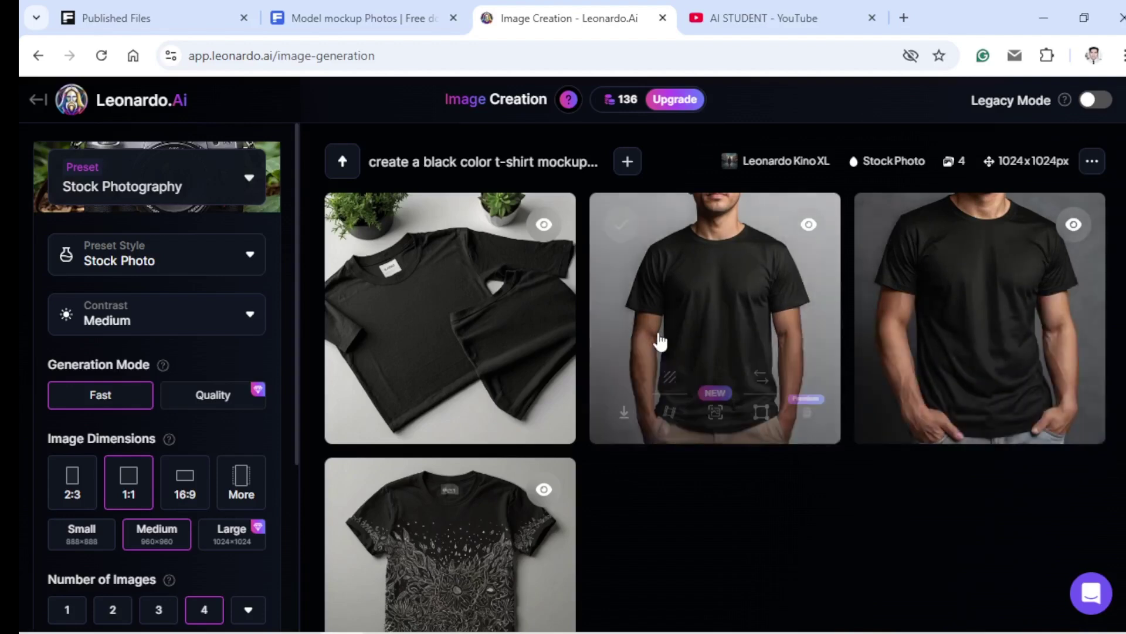
scroll(656, 340, "up", 4)
Step: Check the prompt "create a black colour t-shirt mockup and no text with a white background" and the image settings, and generate the images
left_click(420, 177)
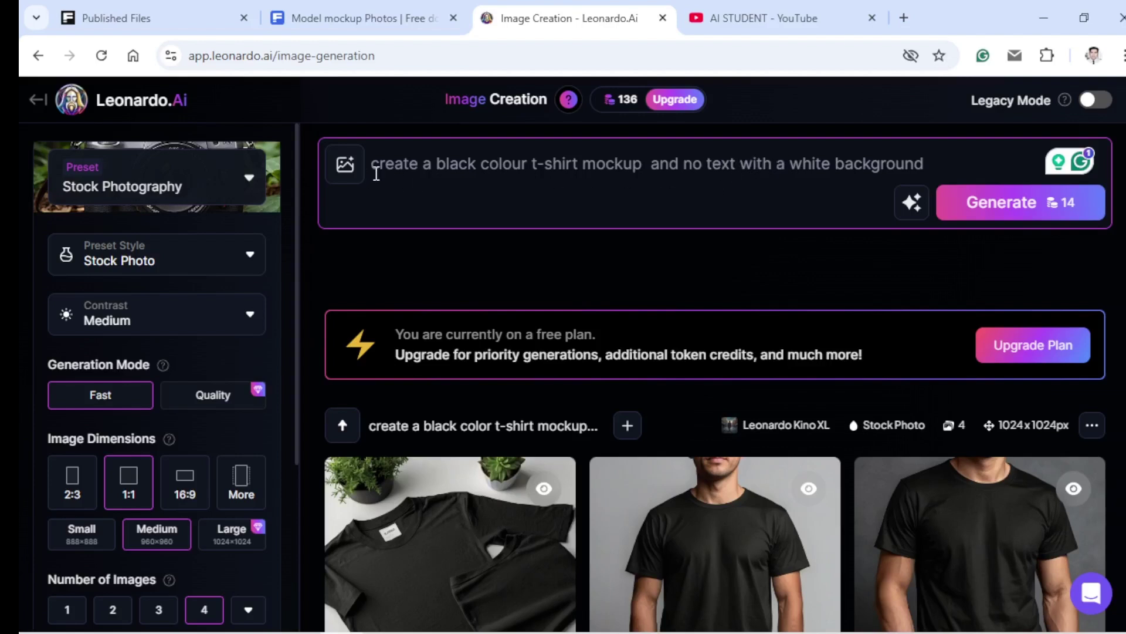
left_click_drag(376, 173, 933, 174)
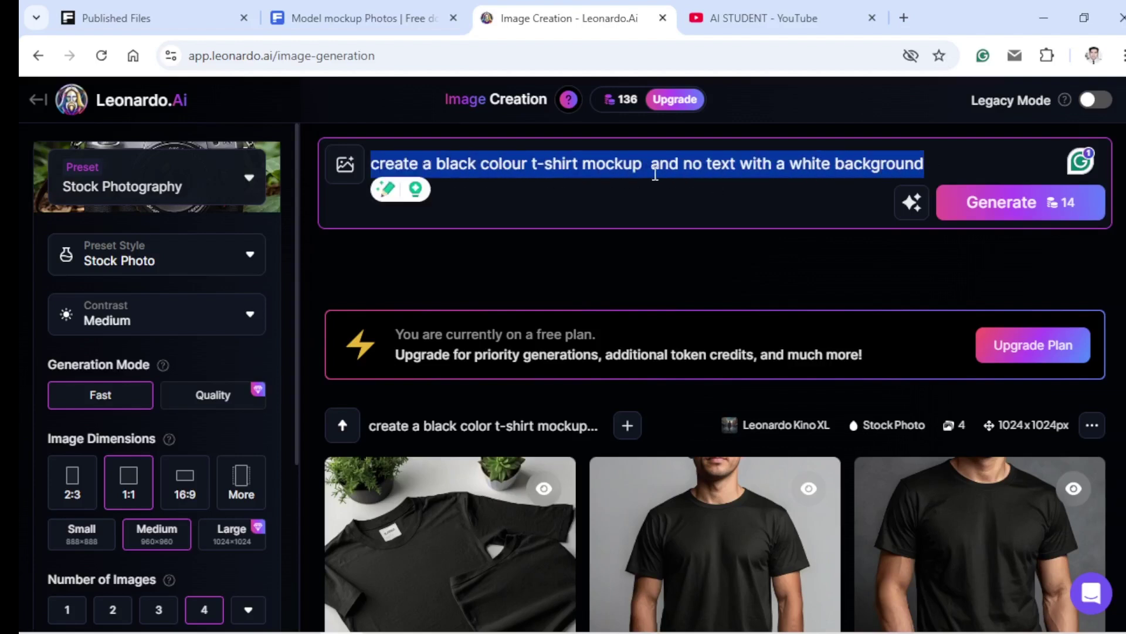
left_click(615, 169)
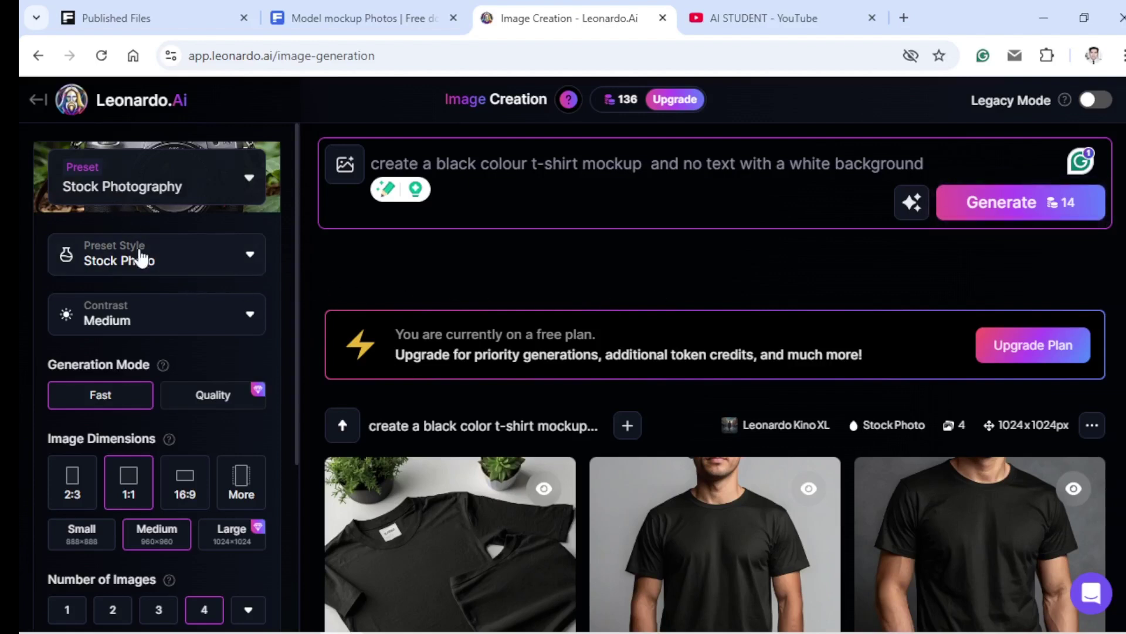
scroll(147, 293, "down", 4)
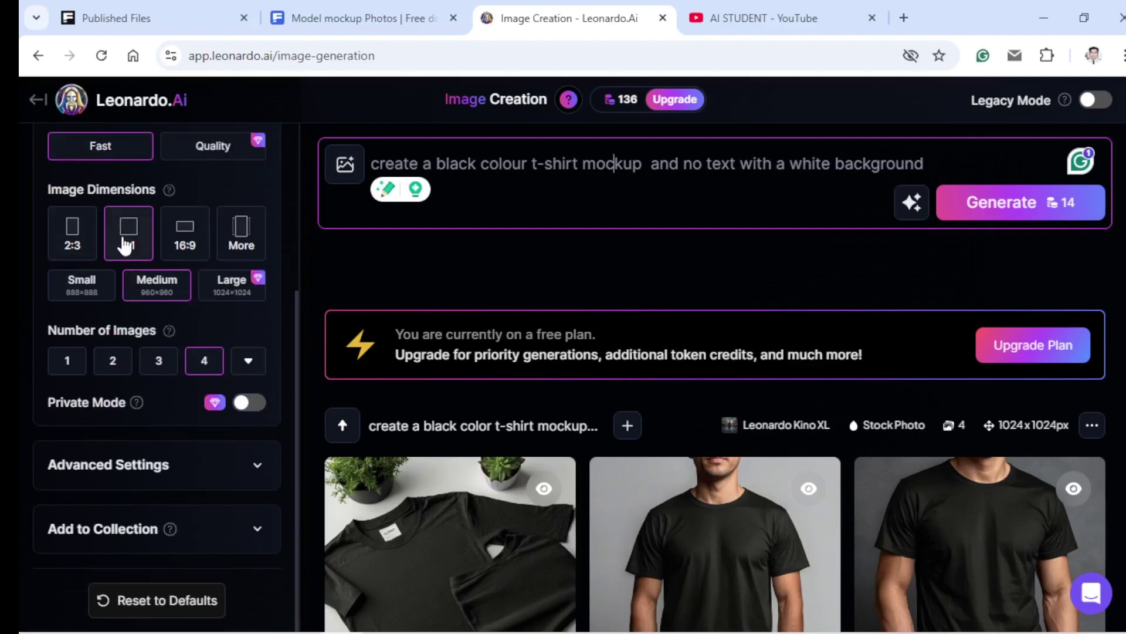
scroll(614, 164, "down", 2)
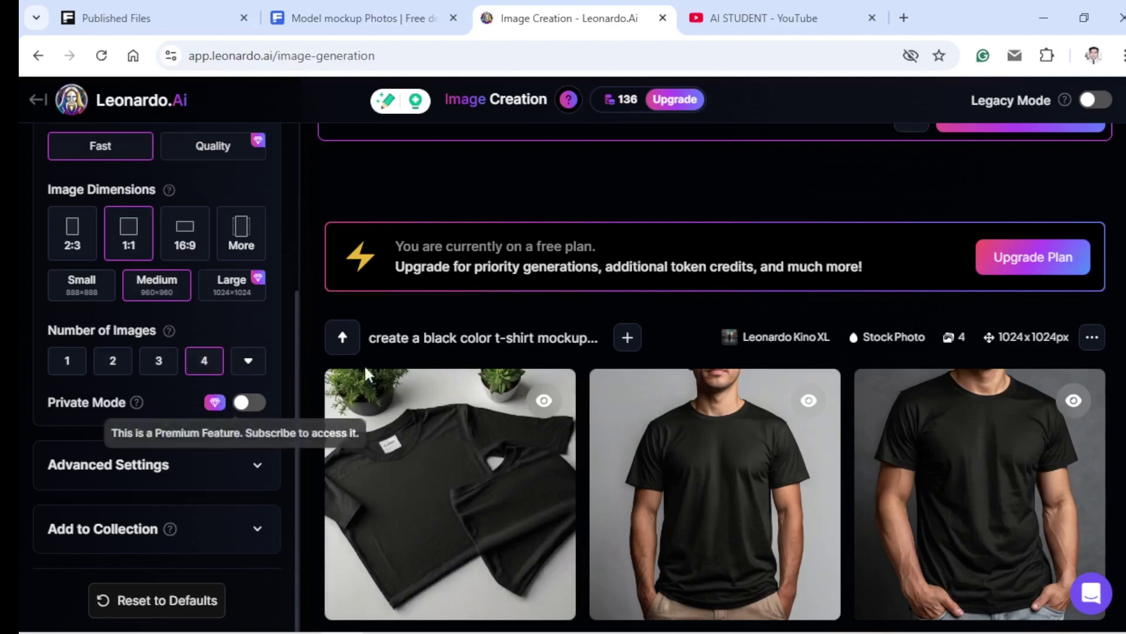
scroll(655, 346, "up", 2)
scroll(182, 243, "up", 4)
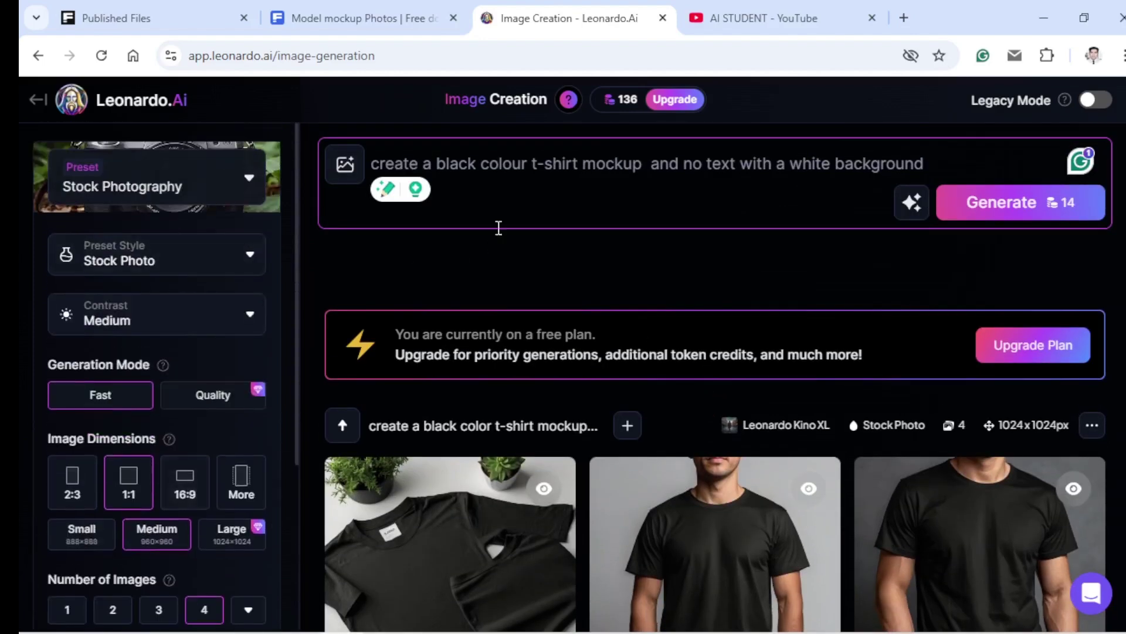
left_click(997, 215)
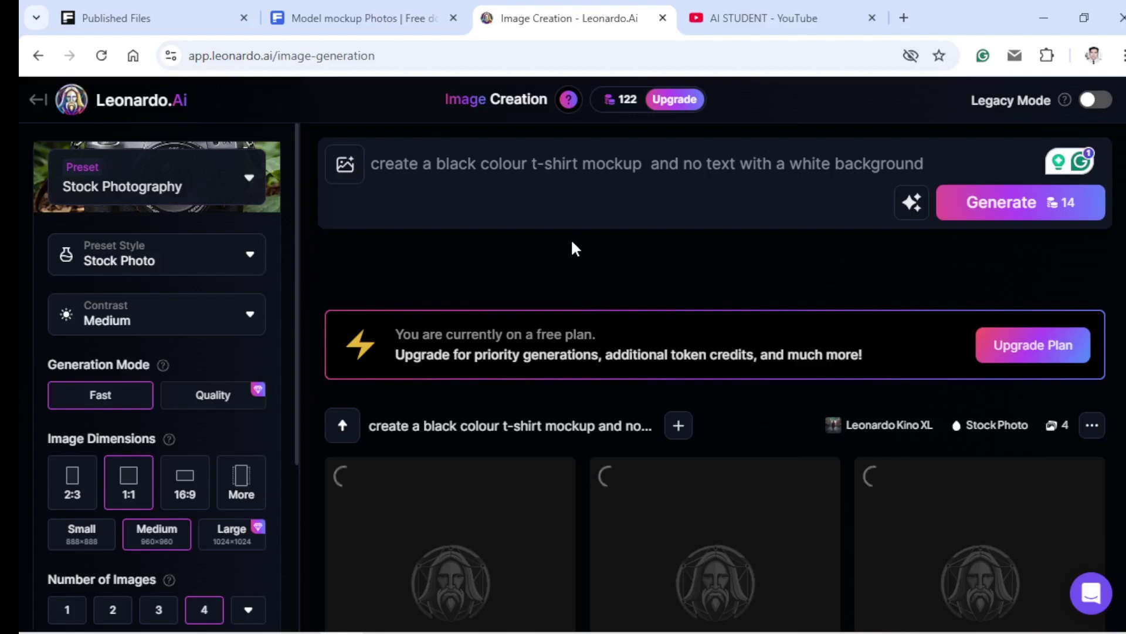
Step: Reveal the hidden first image of the new generation and look over all four T-shirt results
scroll(573, 246, "down", 2)
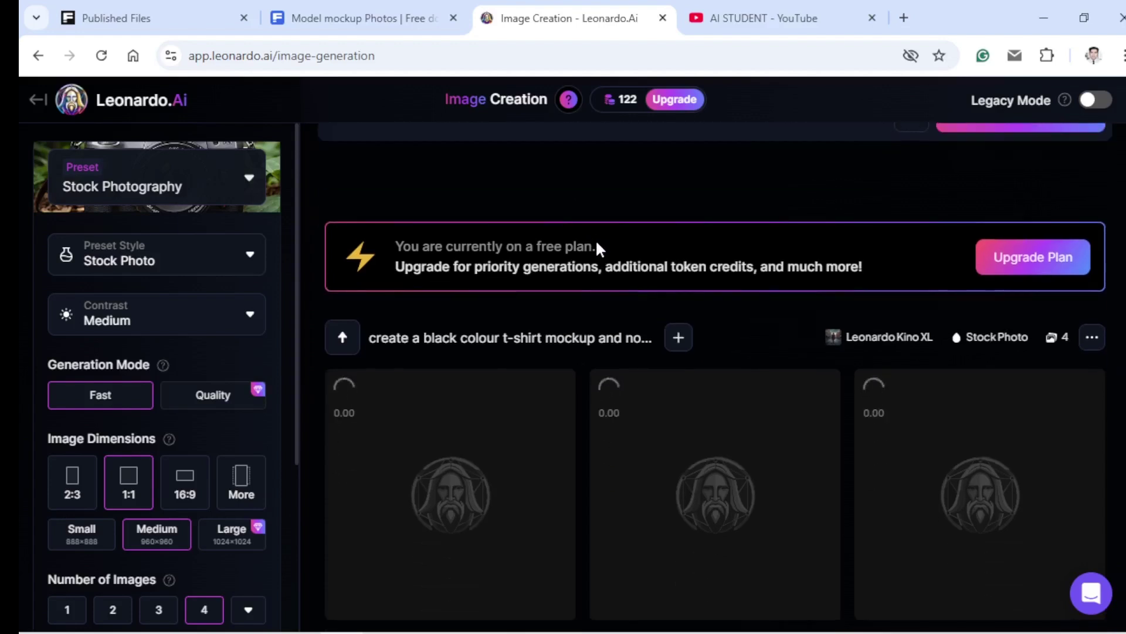
scroll(600, 242, "down", 2)
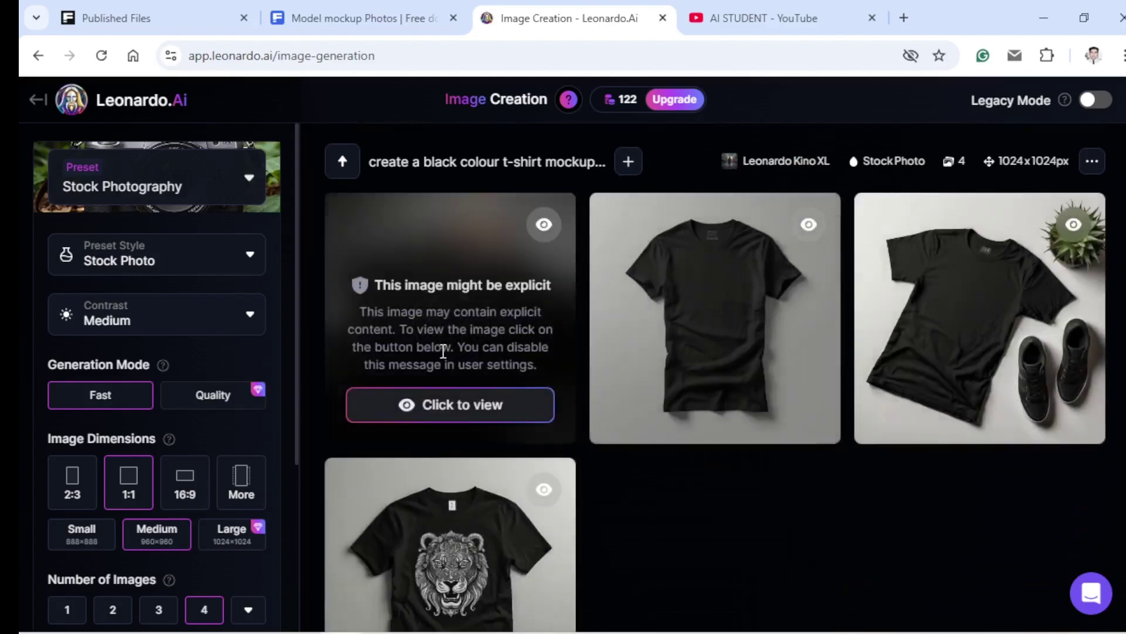
left_click(477, 410)
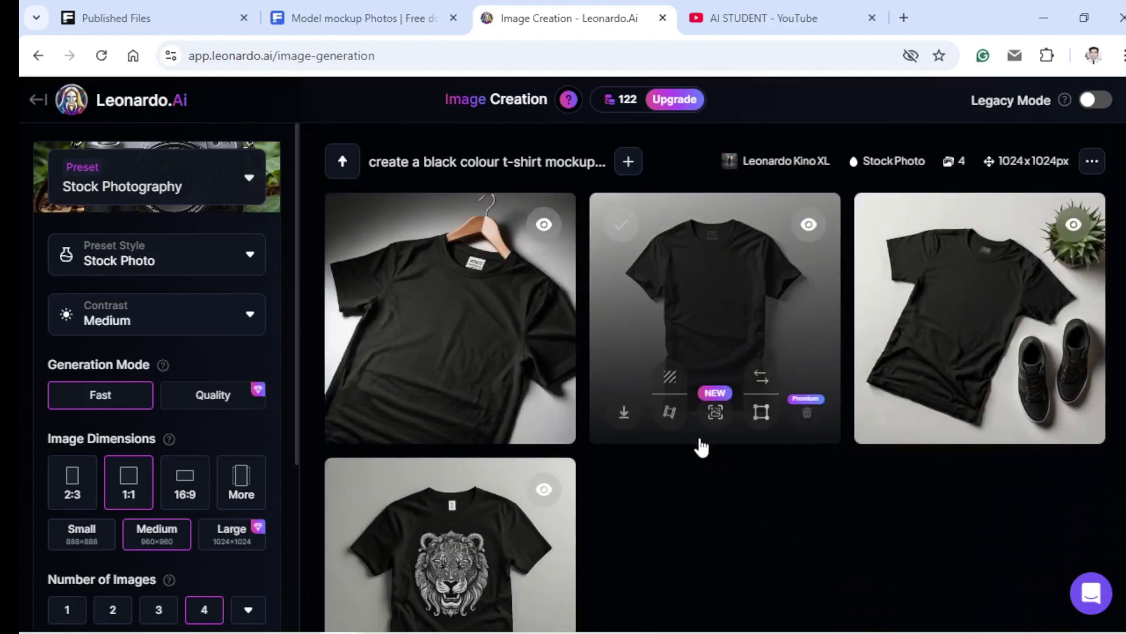
scroll(616, 484, "down", 3)
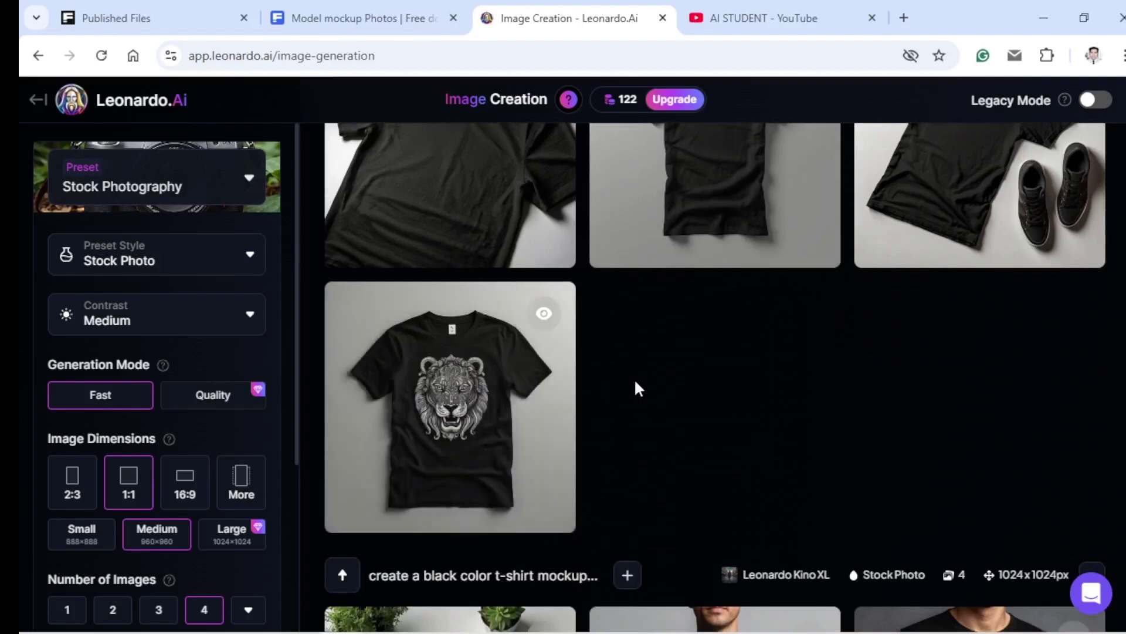
scroll(634, 381, "up", 1)
scroll(633, 382, "up", 3)
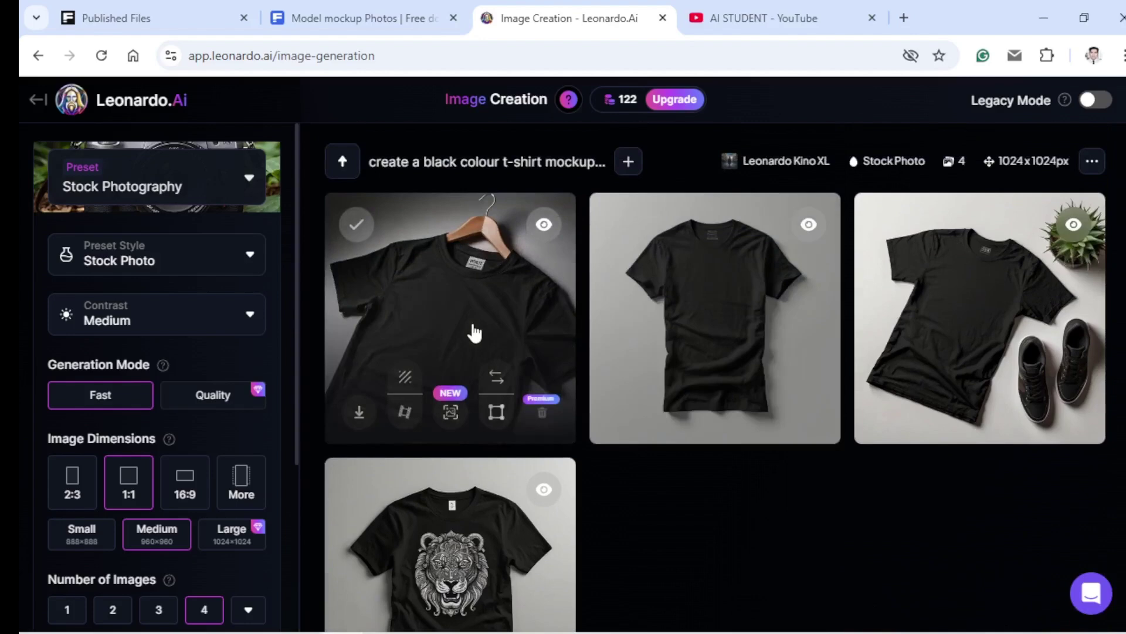
Step: View the new T-shirt images enlarged and download the one with the sneakers and succulent, closing the viewer
left_click(472, 325)
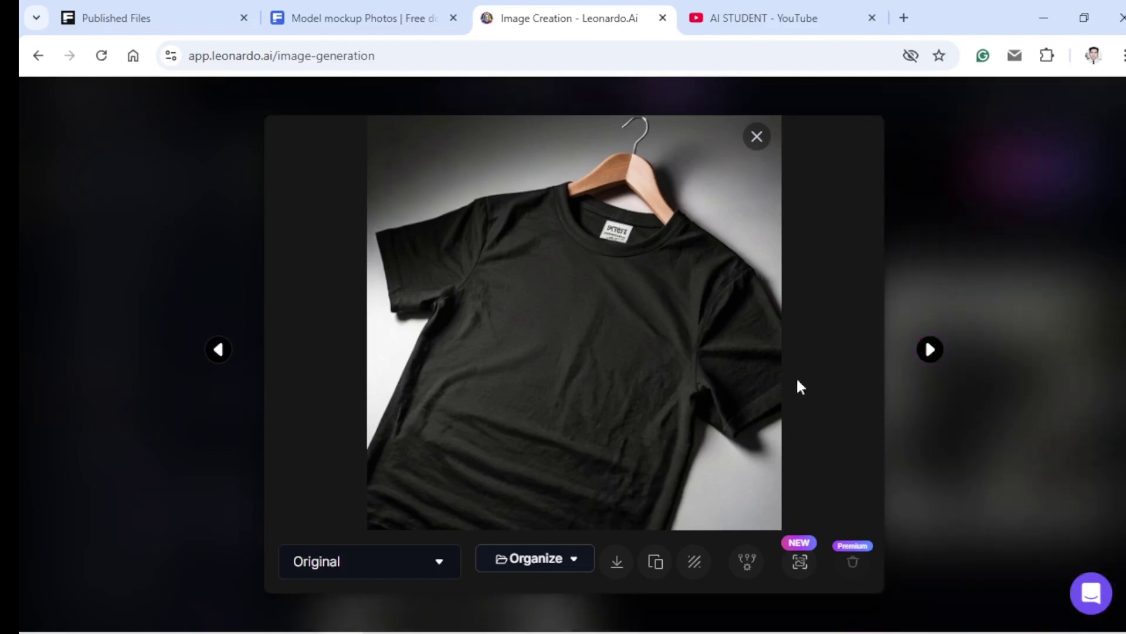
left_click(930, 350)
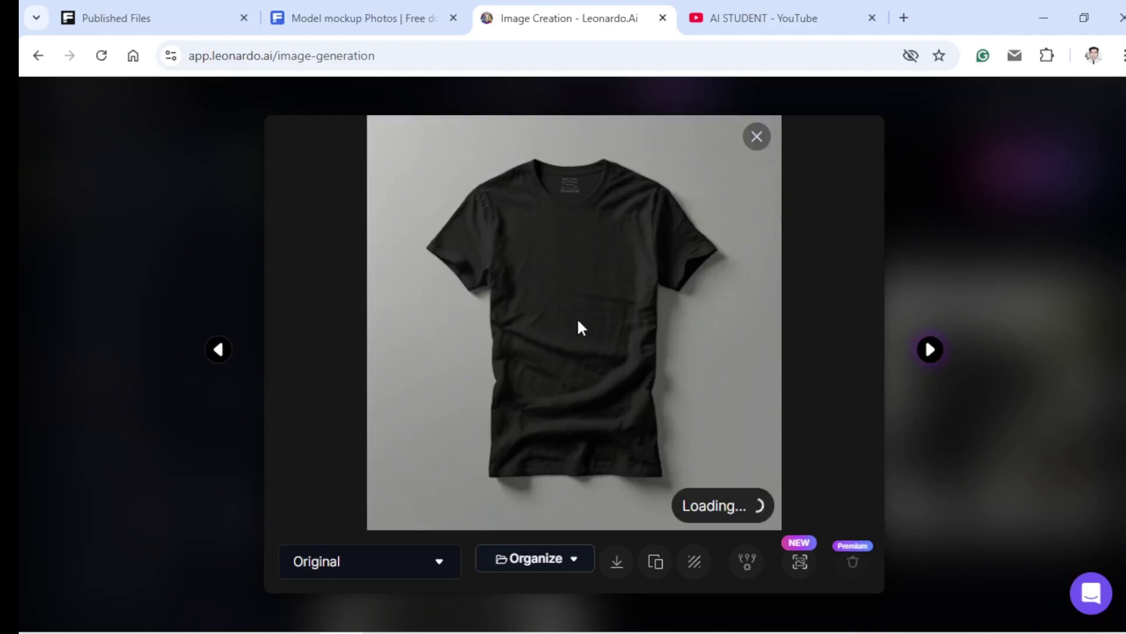
left_click(927, 352)
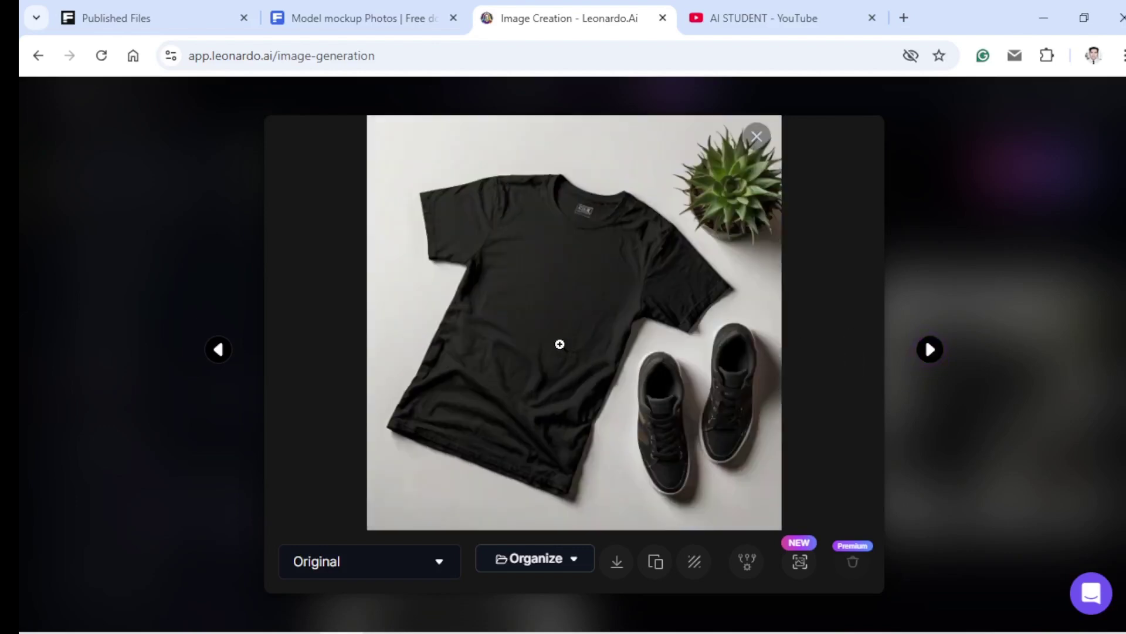
left_click(616, 564)
left_click(217, 350)
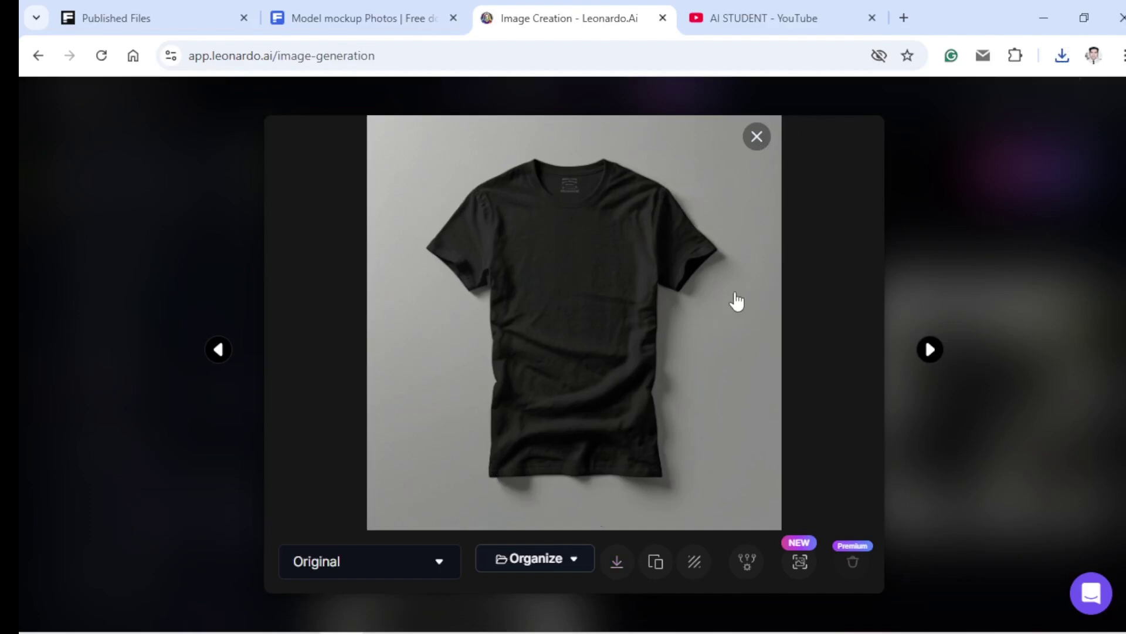
key("Escape")
Step: Download the two images of male models wearing black T-shirts from the earlier generation
scroll(1035, 405, "down", 9)
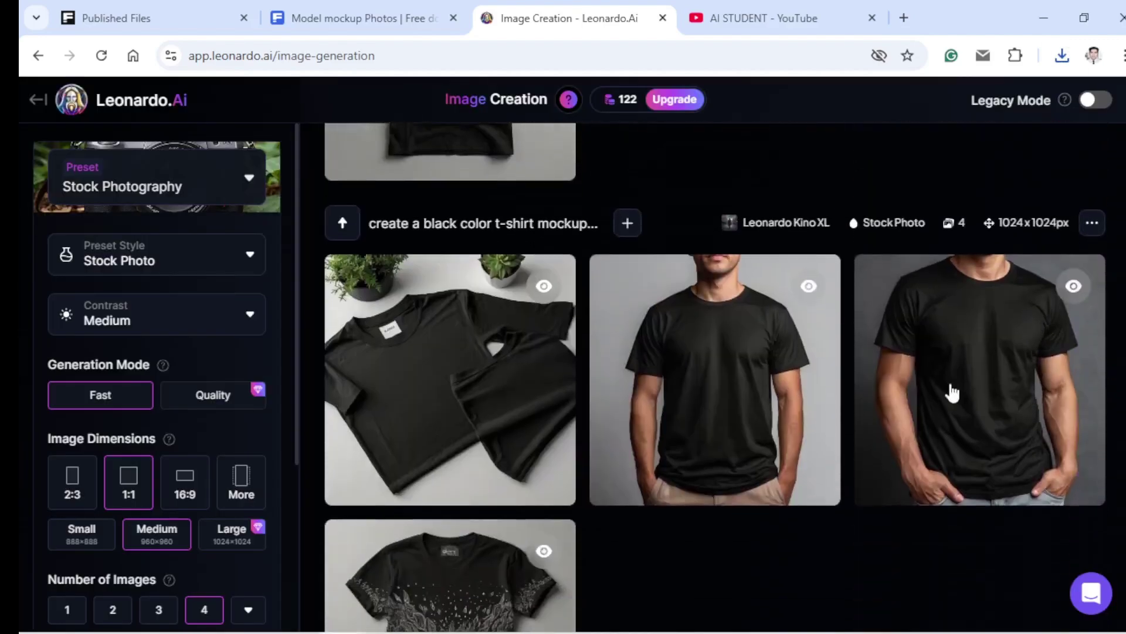
left_click(635, 322)
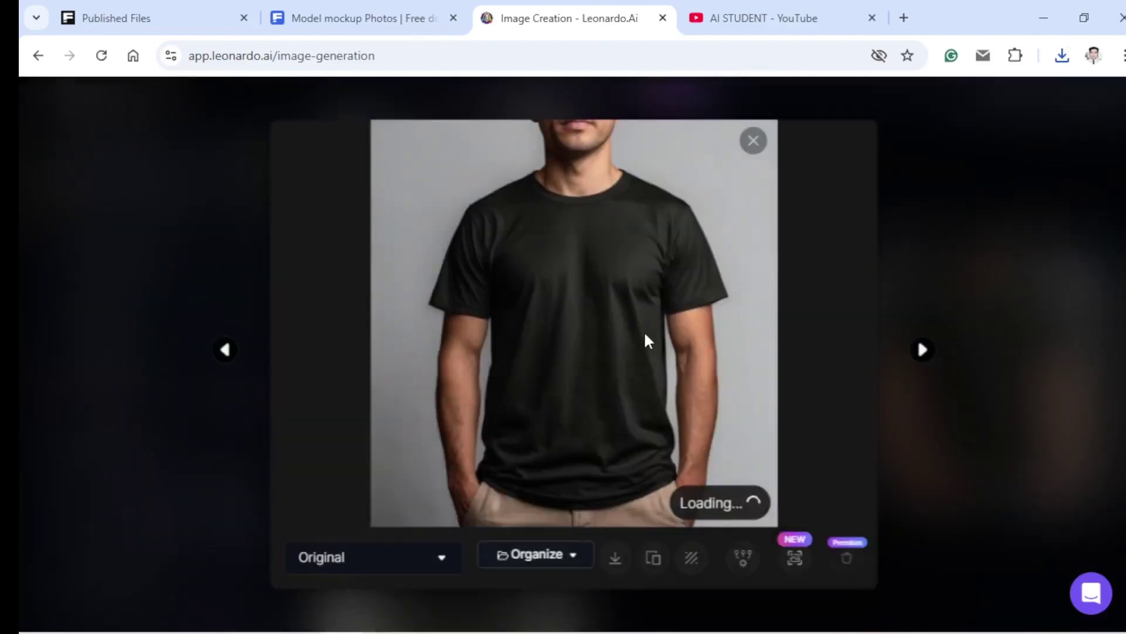
left_click(617, 563)
left_click(933, 352)
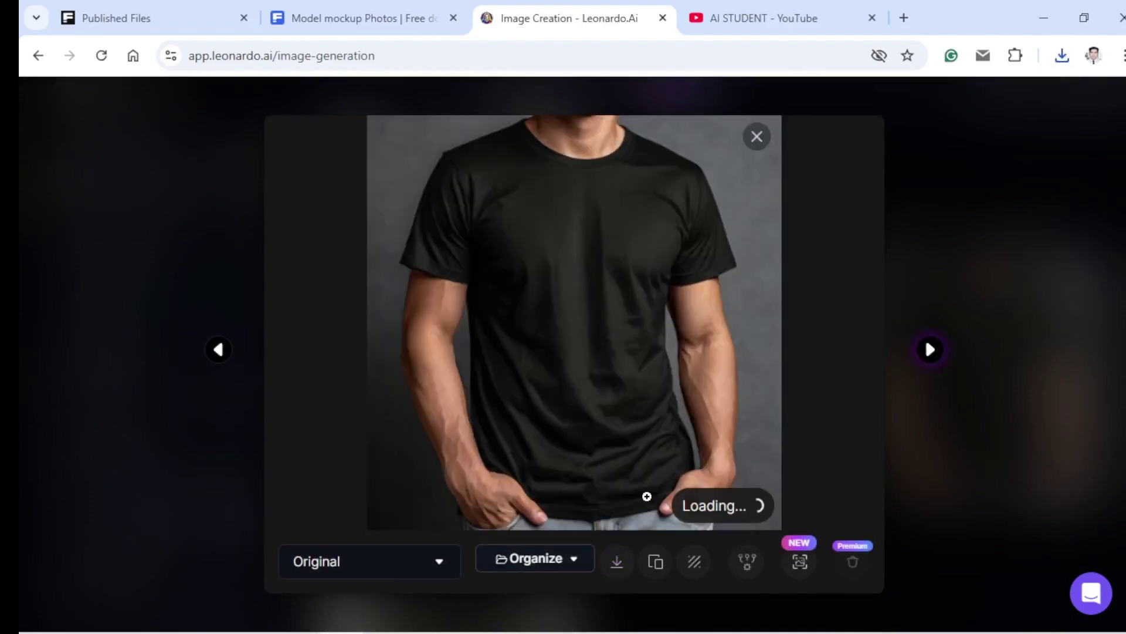
left_click(619, 564)
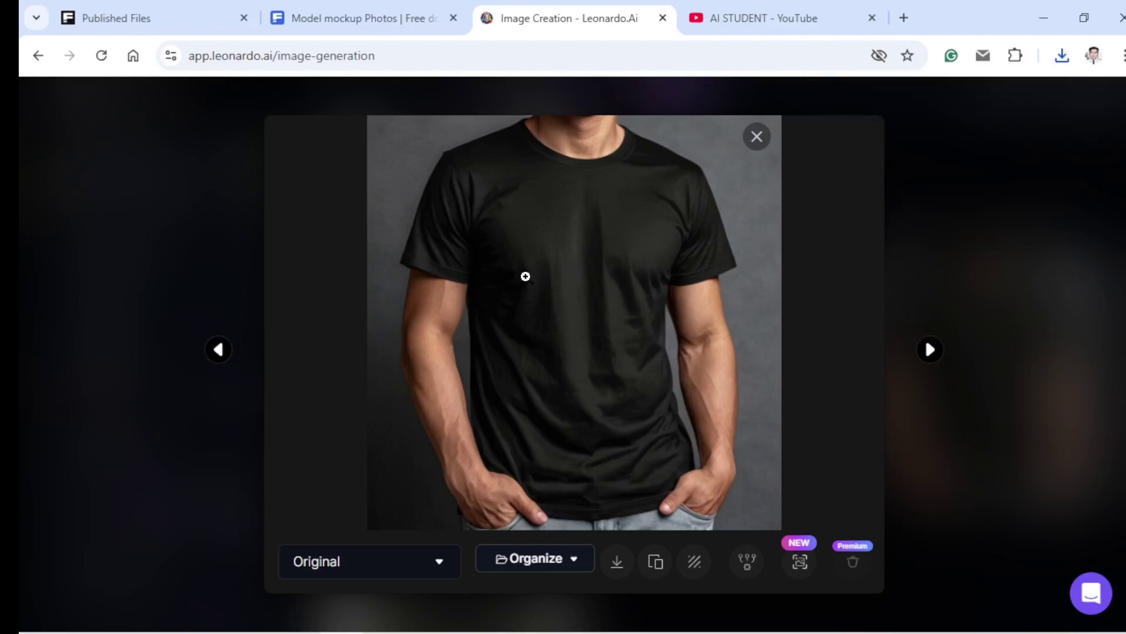
Step: Open the BetterImage upscaler site in a new browser tab and return to the blank tab page
left_click(904, 18)
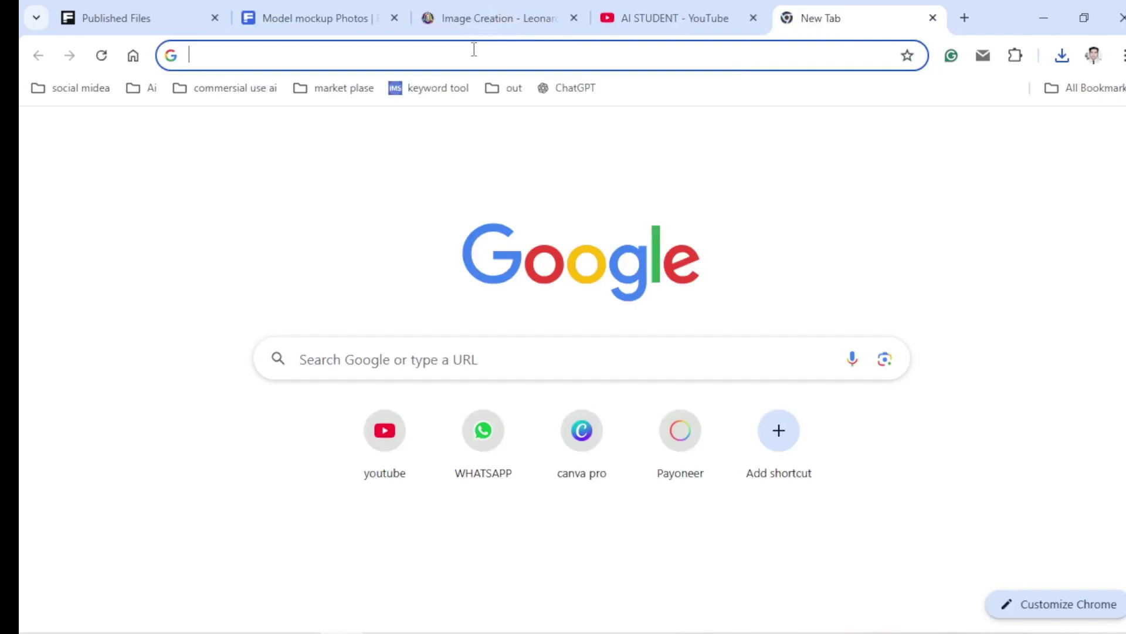
left_click(474, 49)
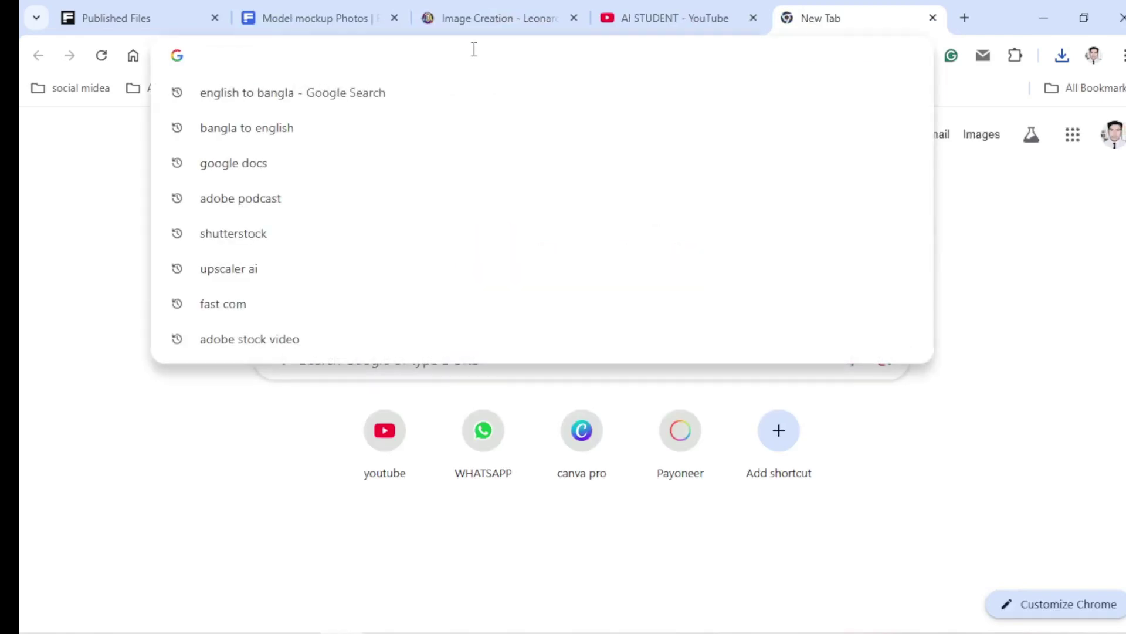
type("up")
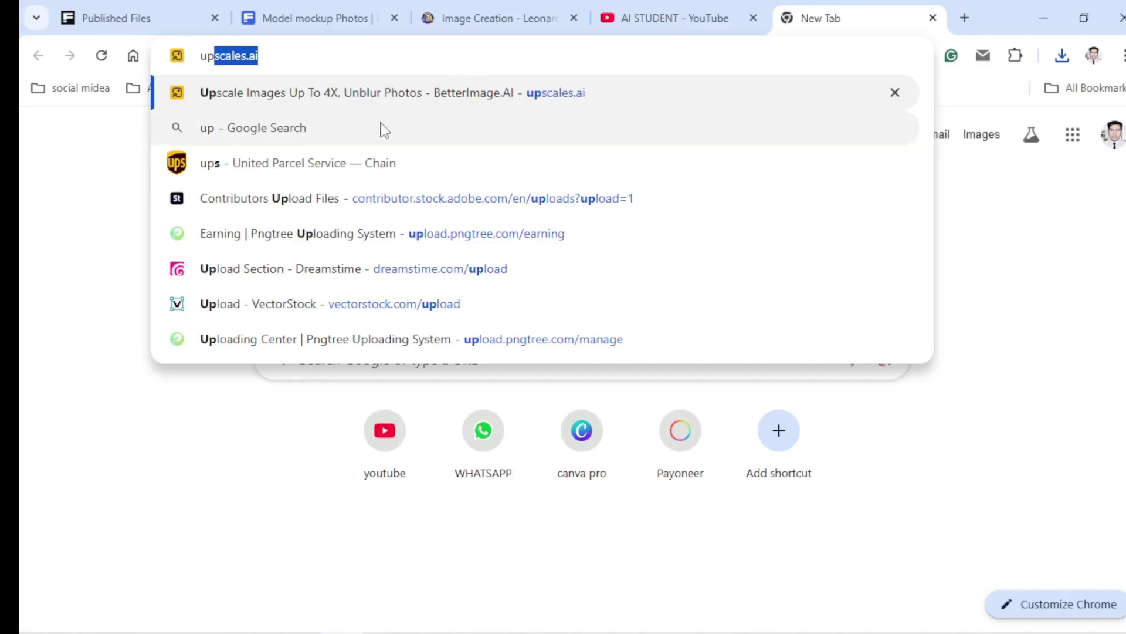
left_click(338, 97)
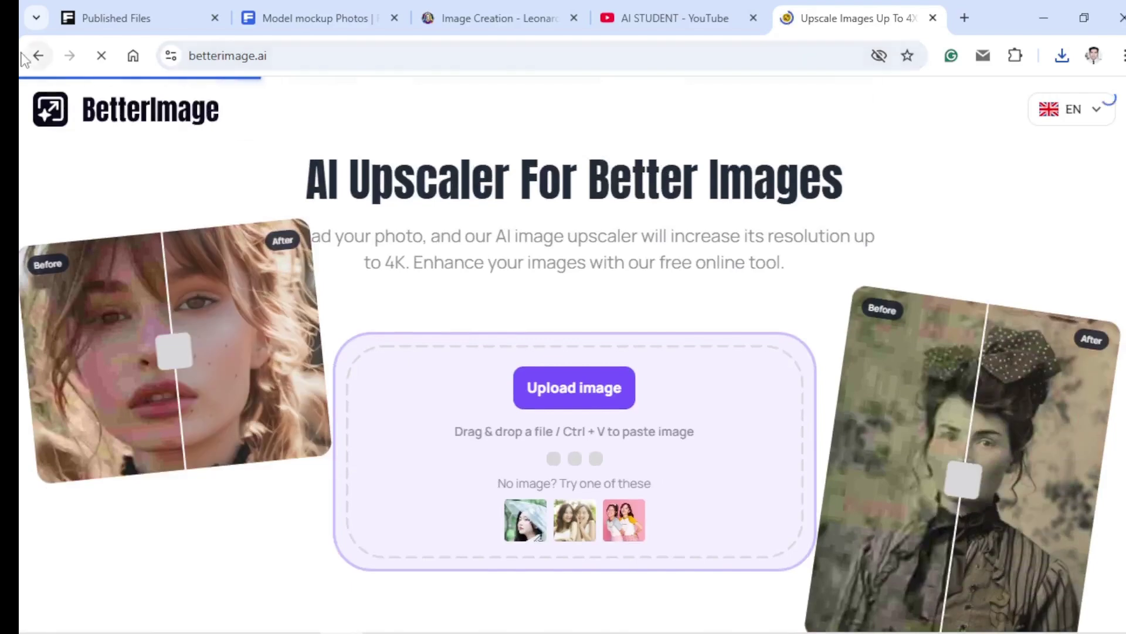
left_click(38, 55)
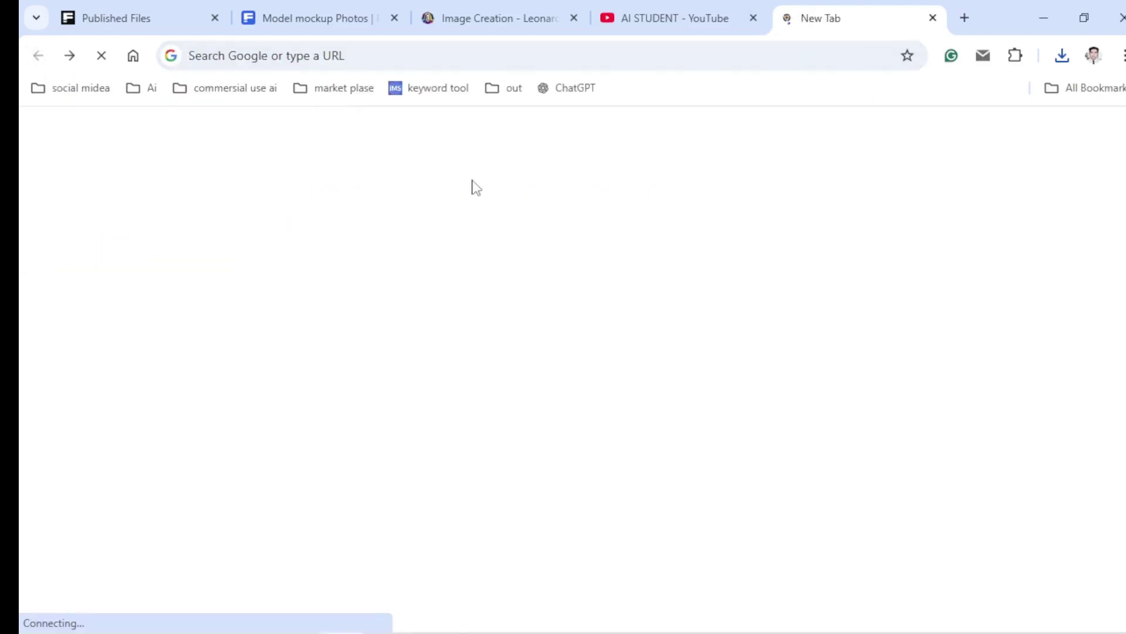
Step: Search Google for "free upscaler ai" and browse the listed image upscaling tools
left_click(371, 53)
type("free u")
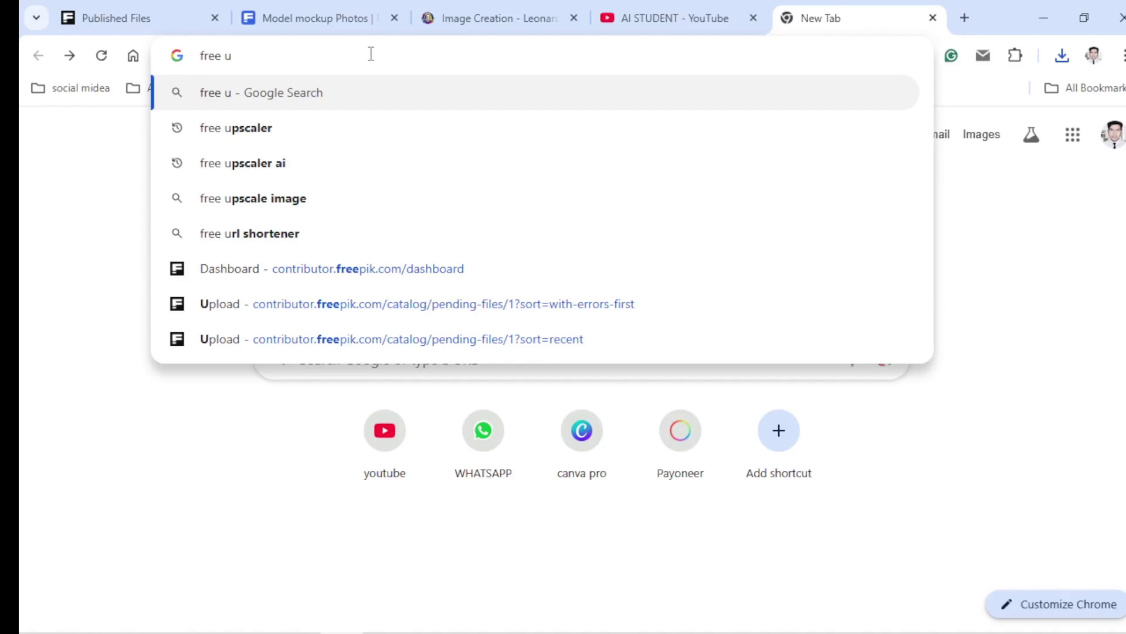
left_click(297, 162)
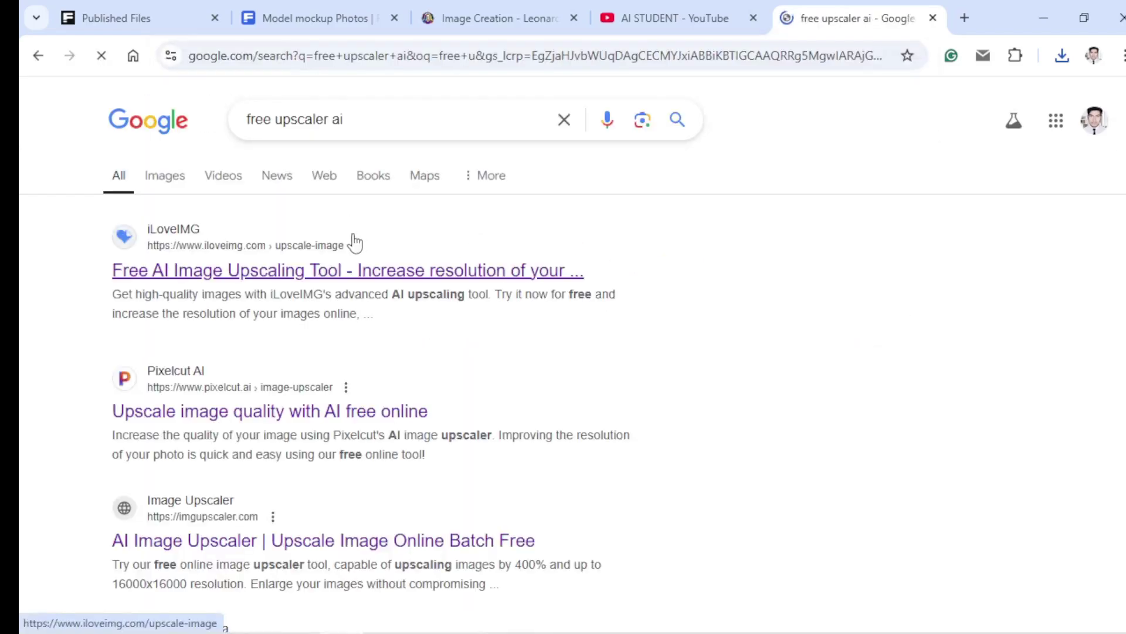
scroll(355, 242, "down", 3)
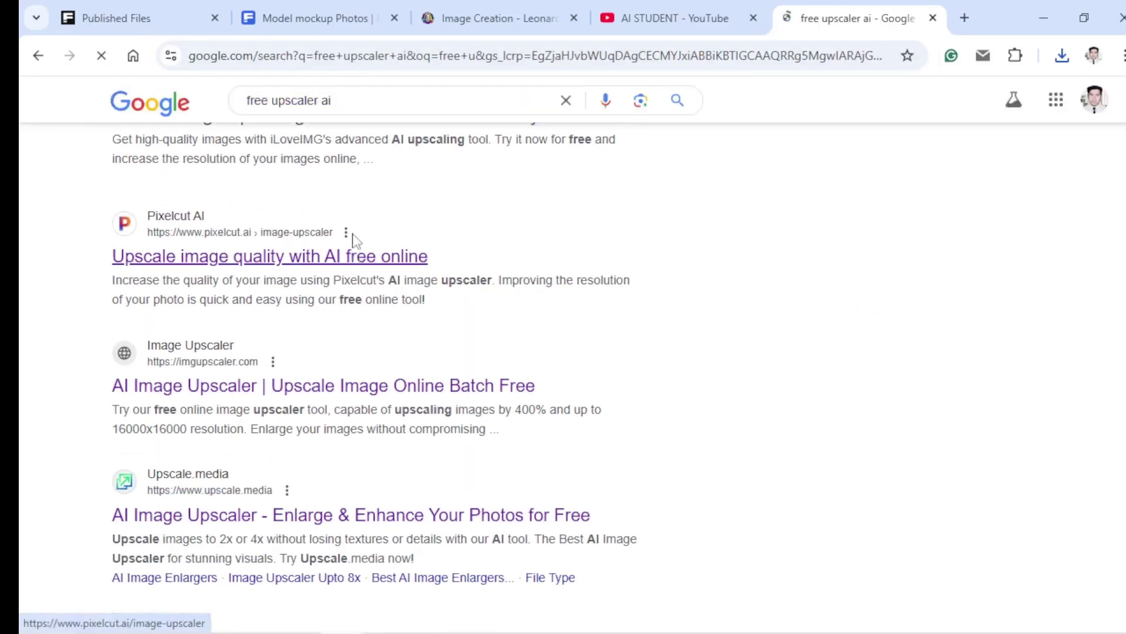
scroll(352, 247, "down", 10)
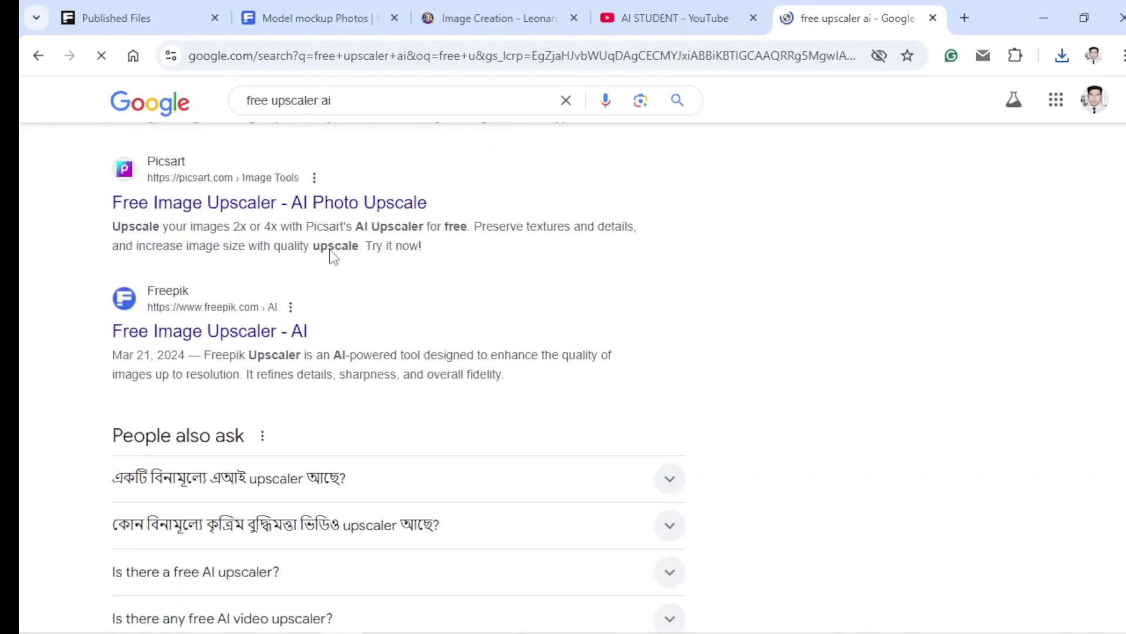
scroll(331, 251, "down", 8)
scroll(331, 253, "up", 10)
Step: Search Google for "free upscaler" and look through the listed image upscaling sites
left_click(351, 99)
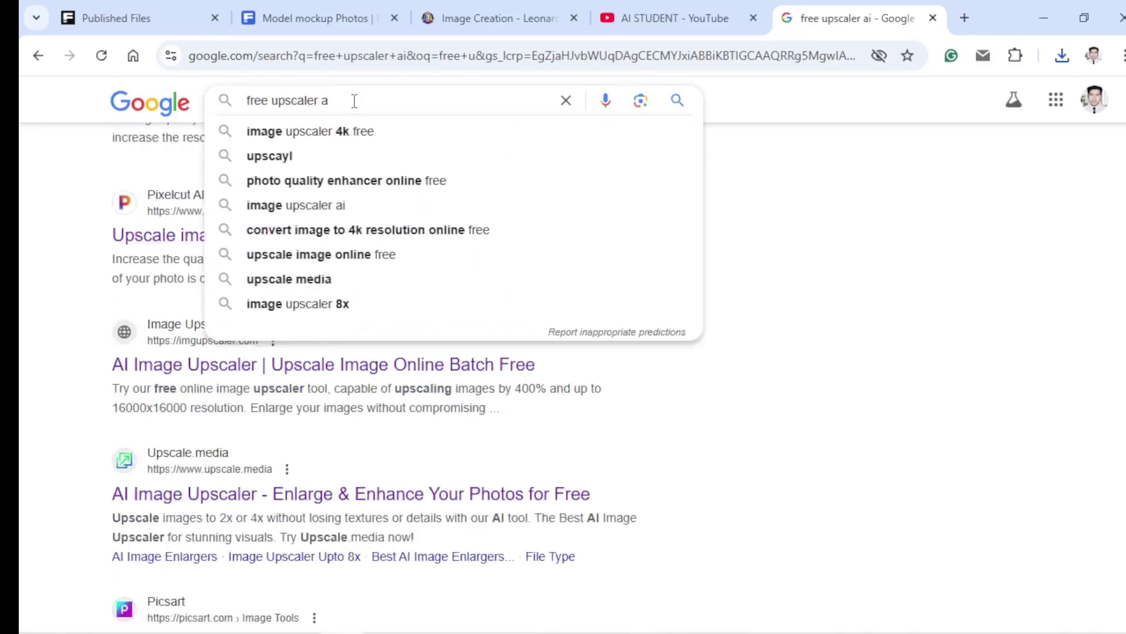
key("BackSpace")
key("BackSpace")
key("Return")
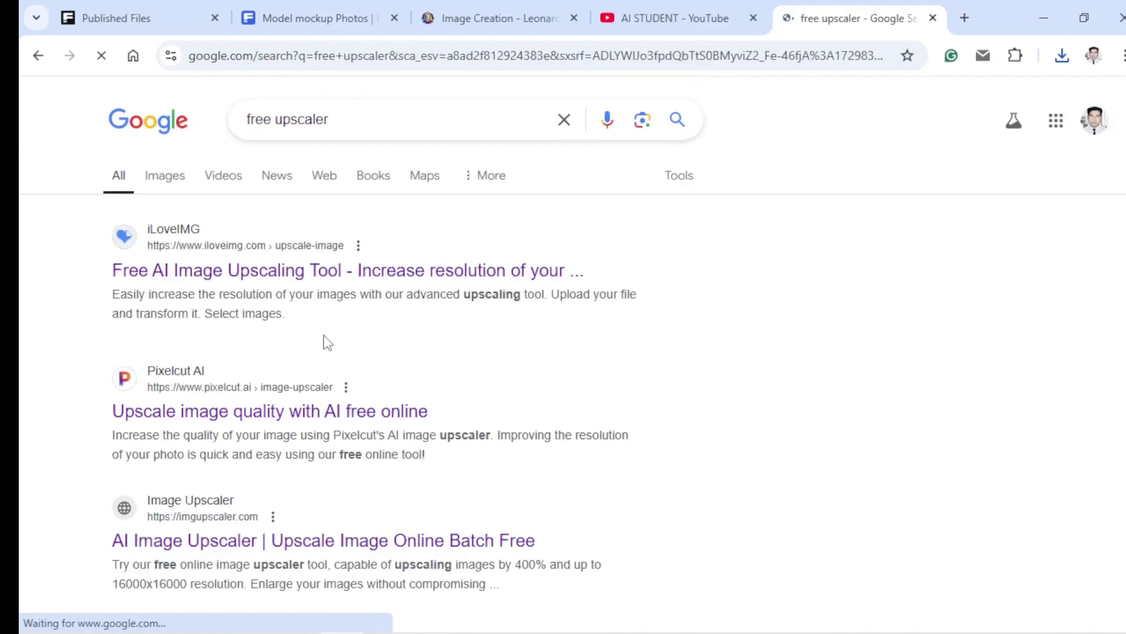
scroll(327, 343, "down", 1)
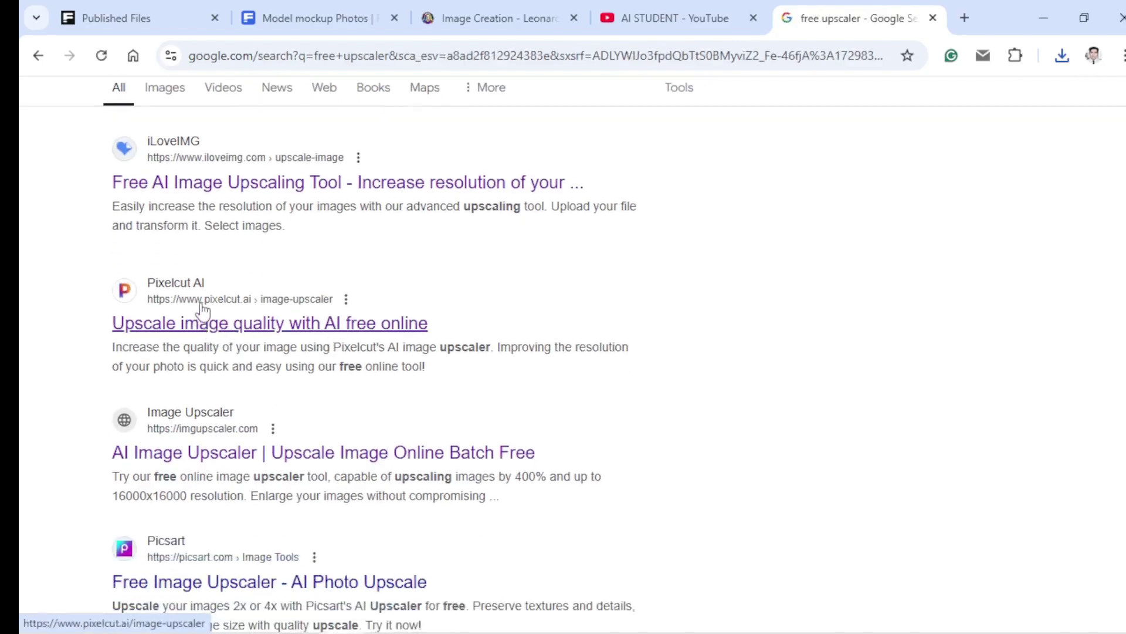
scroll(202, 309, "down", 1)
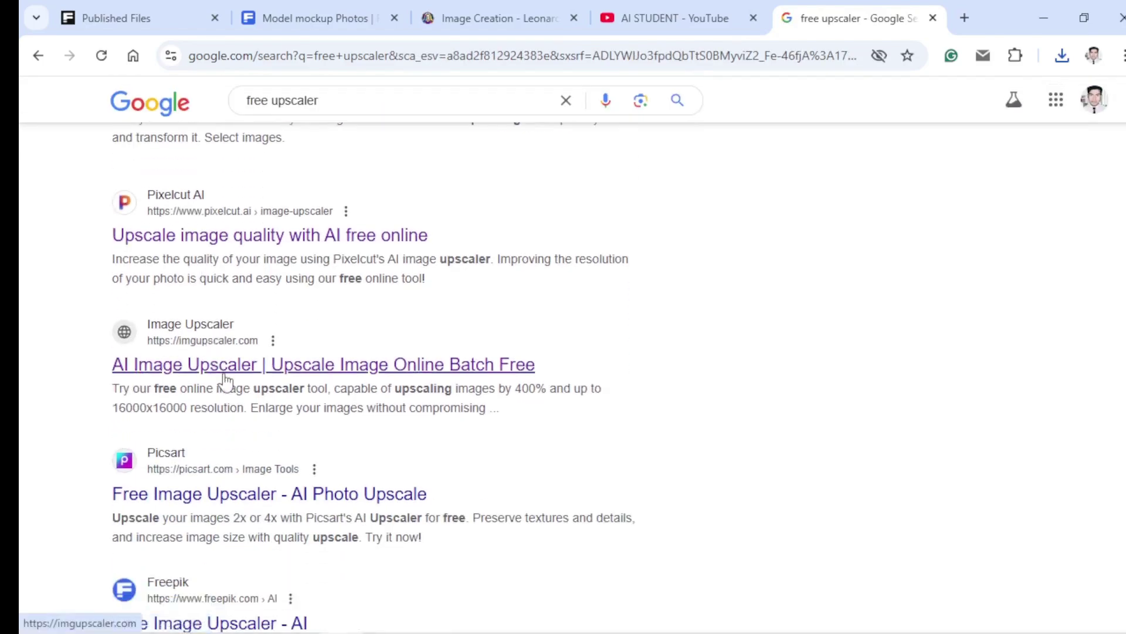
scroll(226, 381, "down", 5)
scroll(227, 382, "down", 3)
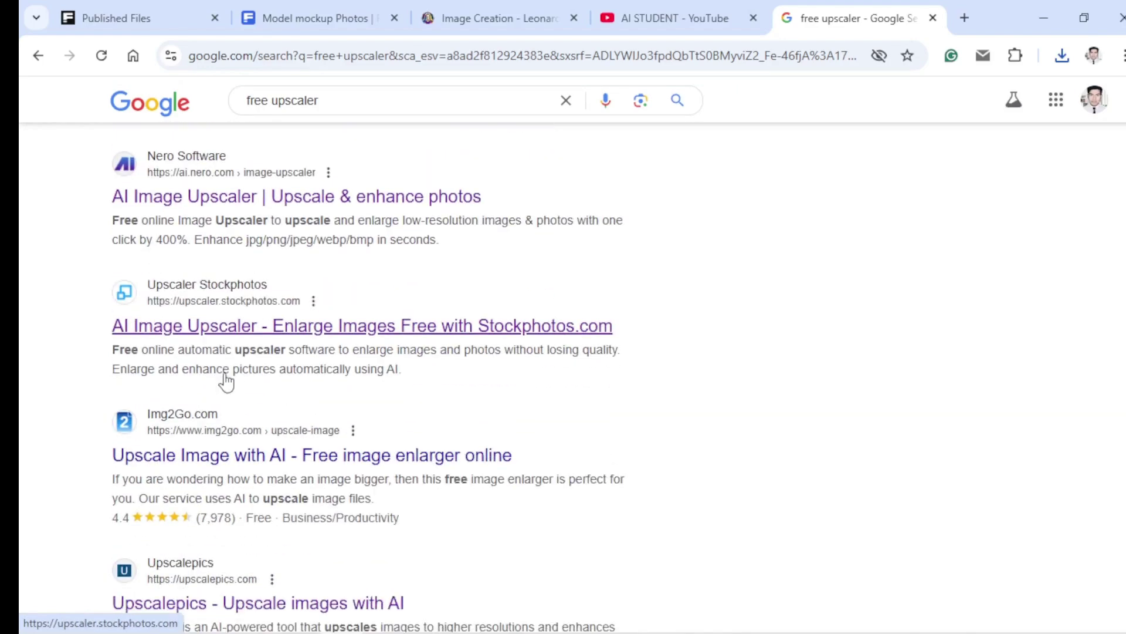
scroll(225, 382, "up", 10)
scroll(224, 305, "down", 1)
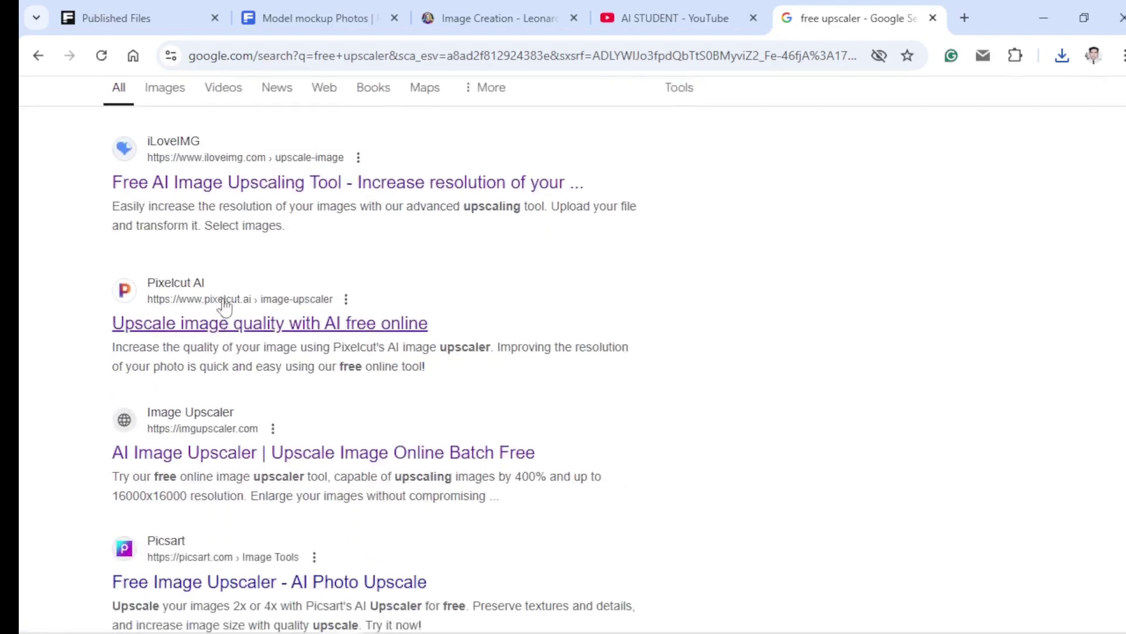
Step: View the iLoveIMG upscaling page, return to the search results and open the Pixelcut AI image upscaler
left_click(220, 183)
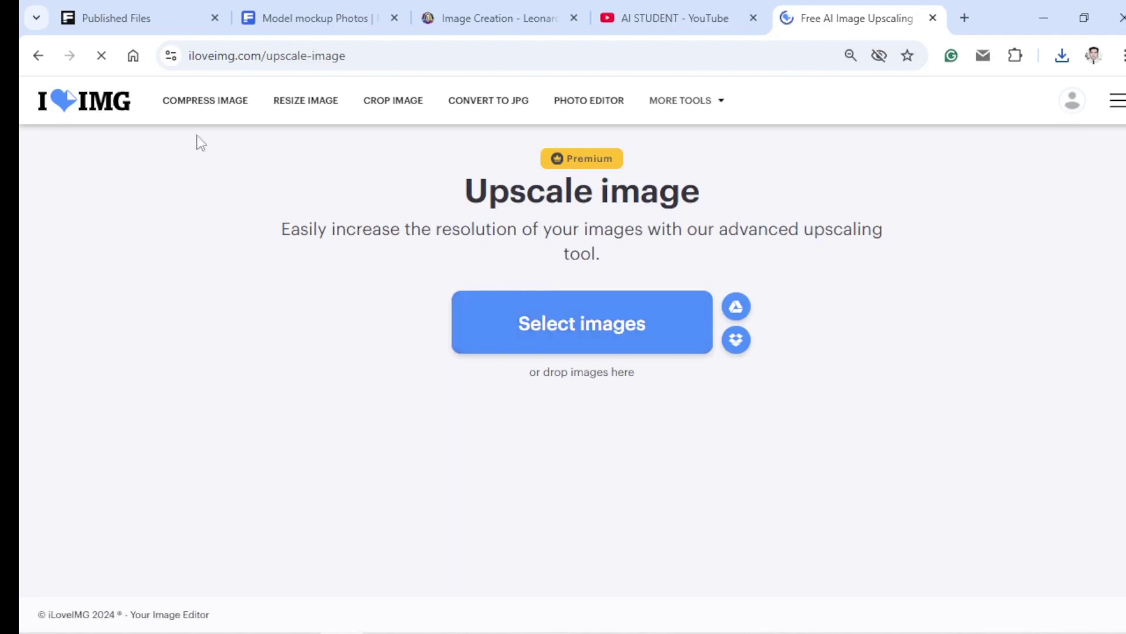
left_click(37, 56)
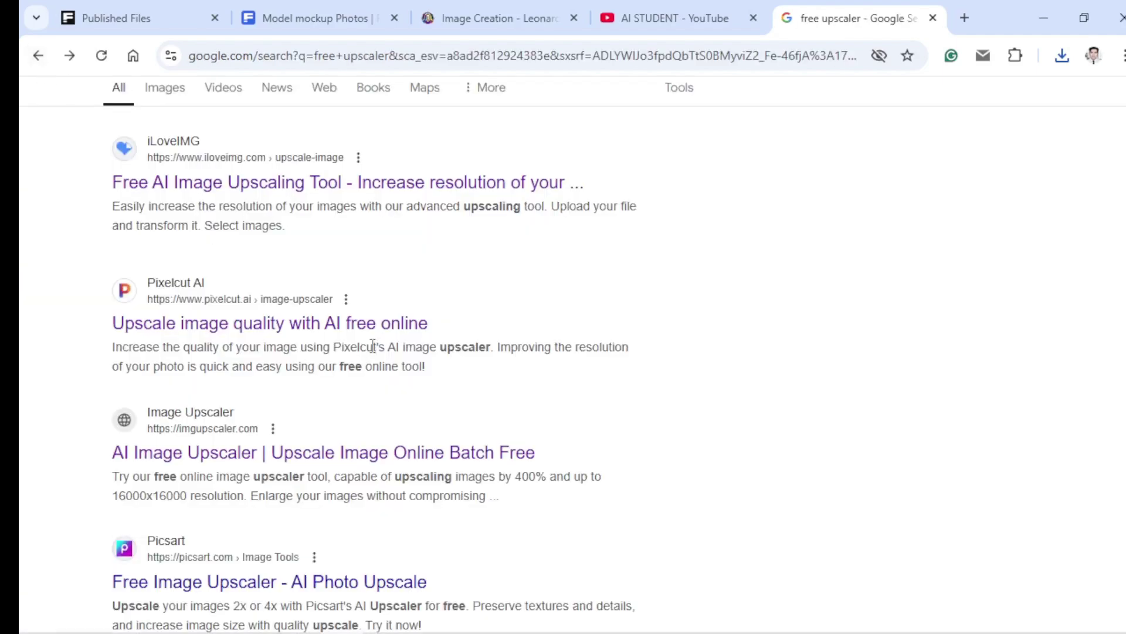
left_click(329, 330)
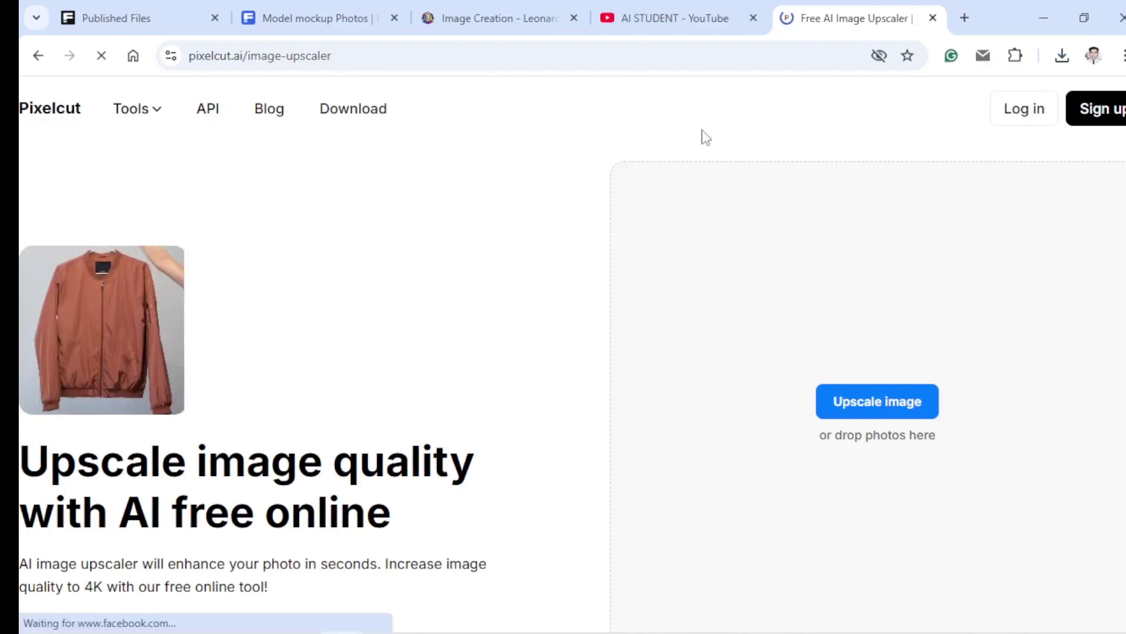
Step: Switch to Photoshop and open the four downloaded Leonardo black T-shirt mockup images
left_click(1047, 19)
right_click(481, 244)
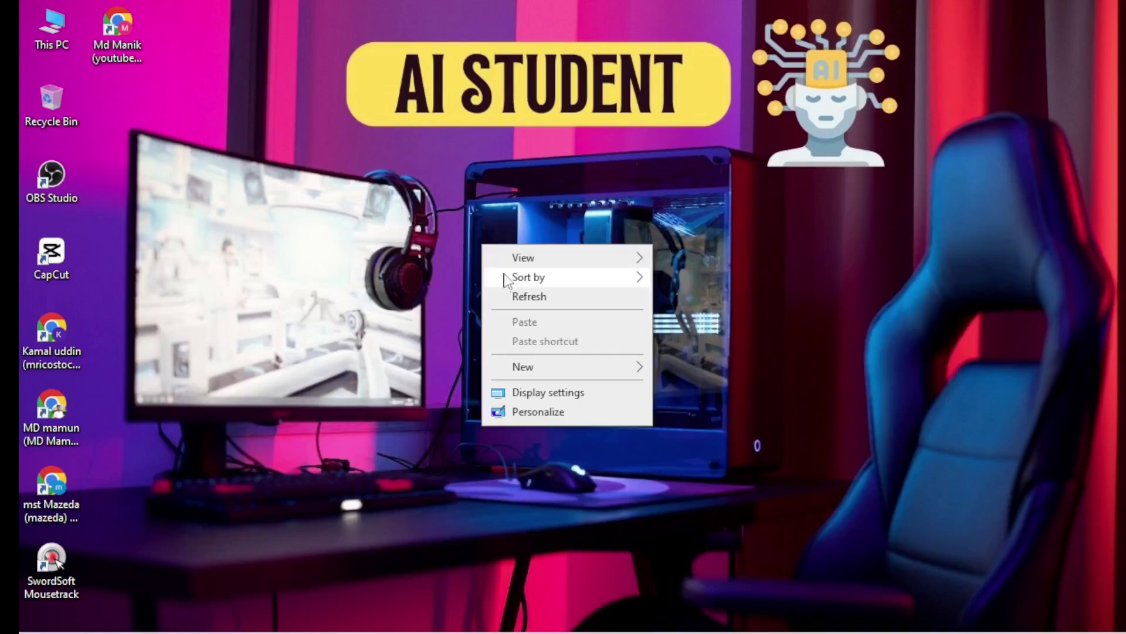
left_click(516, 294)
mouse_move(293, 631)
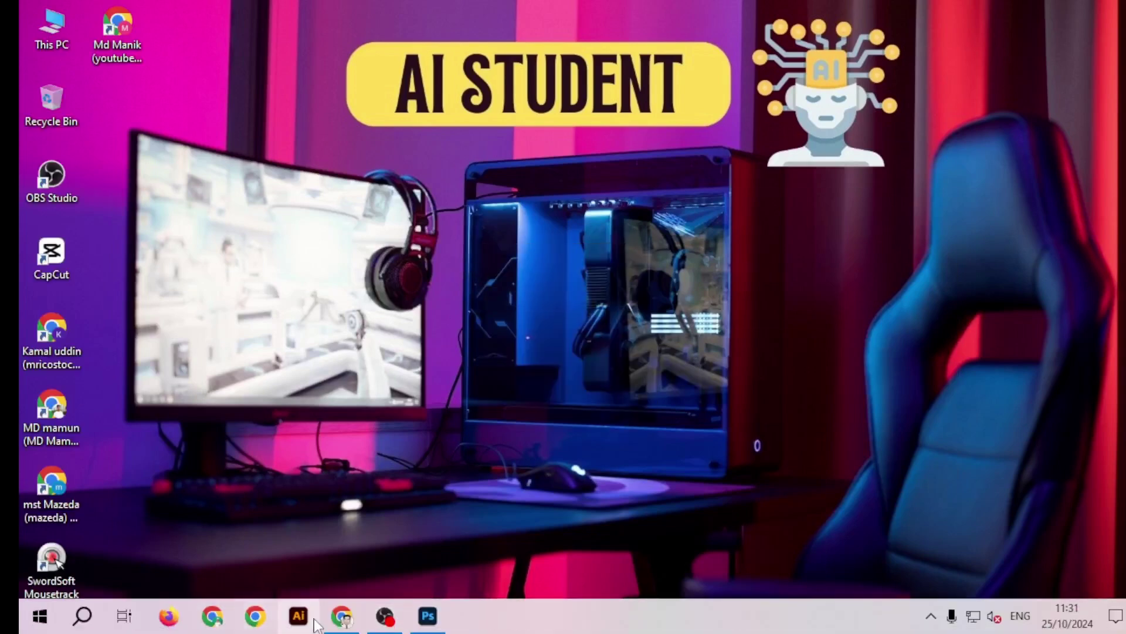
left_click(428, 616)
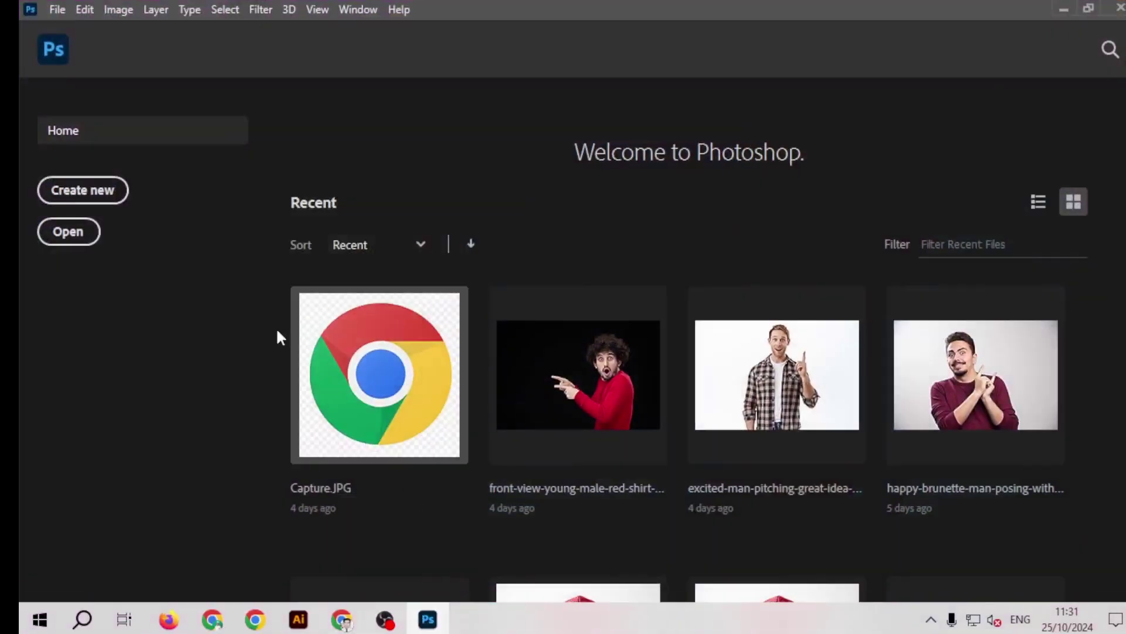
left_click(58, 9)
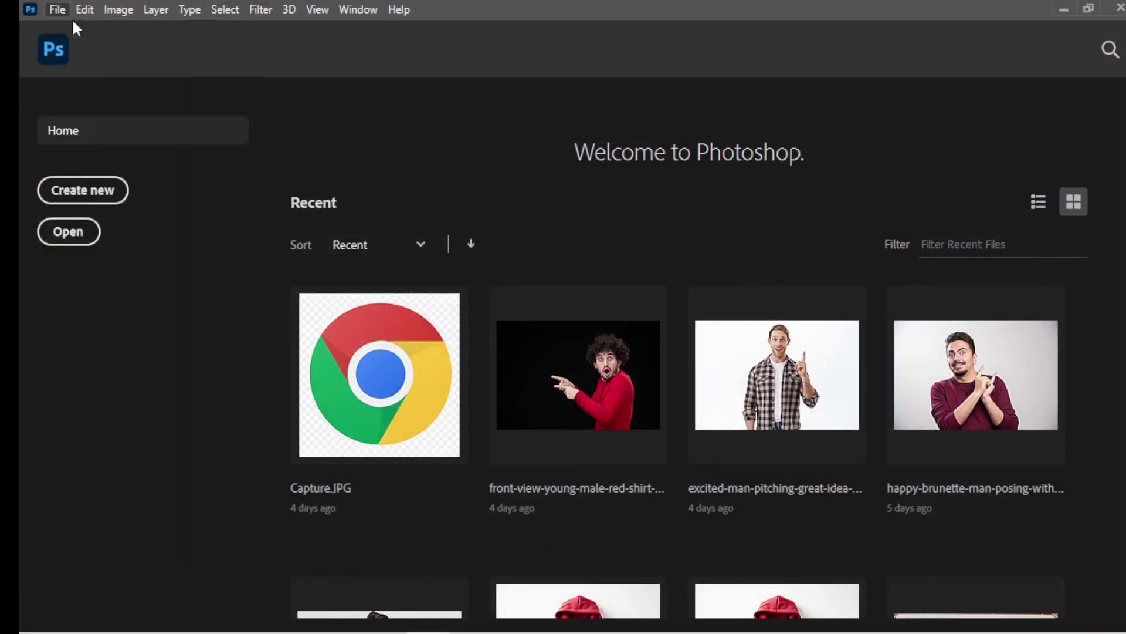
left_click(76, 44)
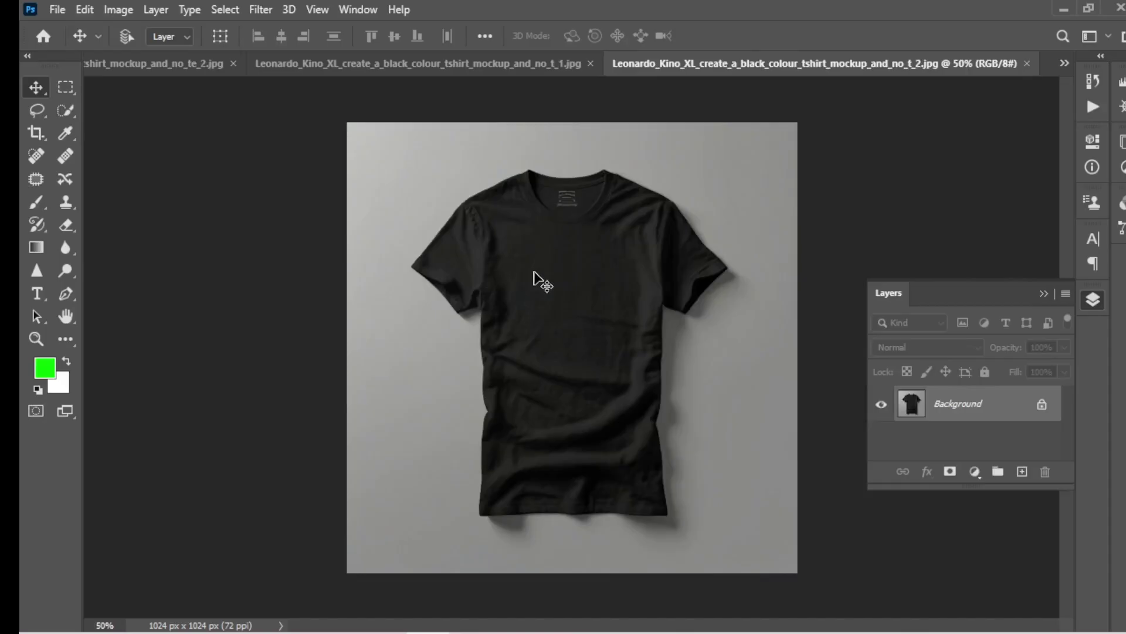
Step: Review the open T-shirt images and bring up Leonardo_Kino_XL_create_a_black_color_tshirt_mockup_and_no_te_1.jpg for editing
mouse_move(591, 279)
left_mouse_down()
mouse_move(485, 266)
mouse_move(621, 277)
mouse_move(578, 270)
left_mouse_up()
left_click(499, 65)
scroll(544, 266, "down", 3)
left_click(346, 64)
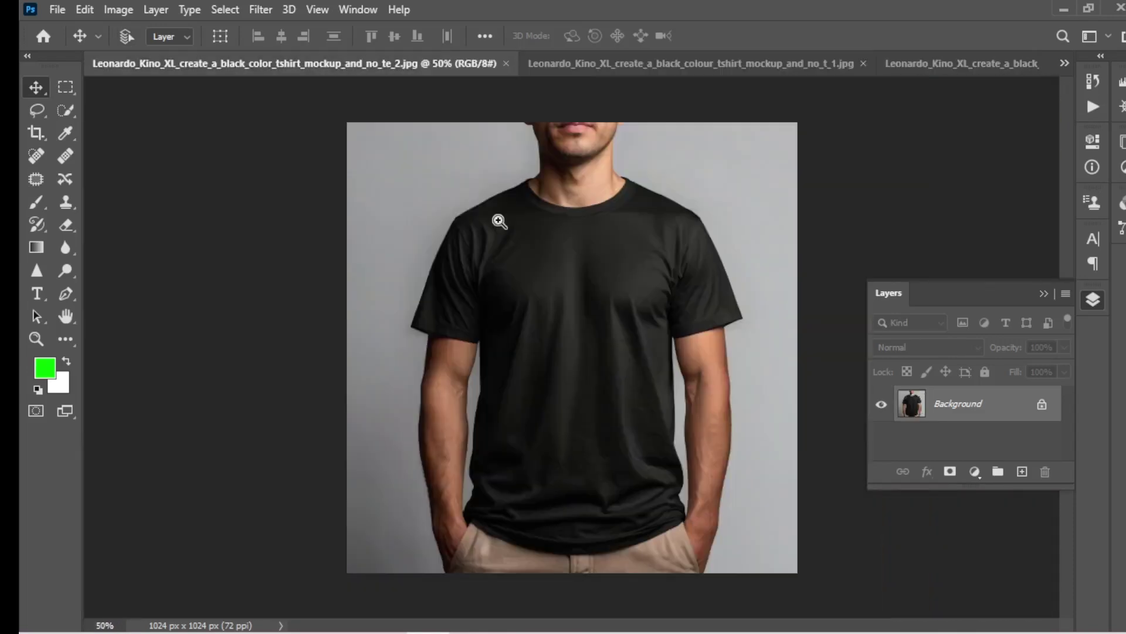
left_click_drag(501, 221, 536, 244)
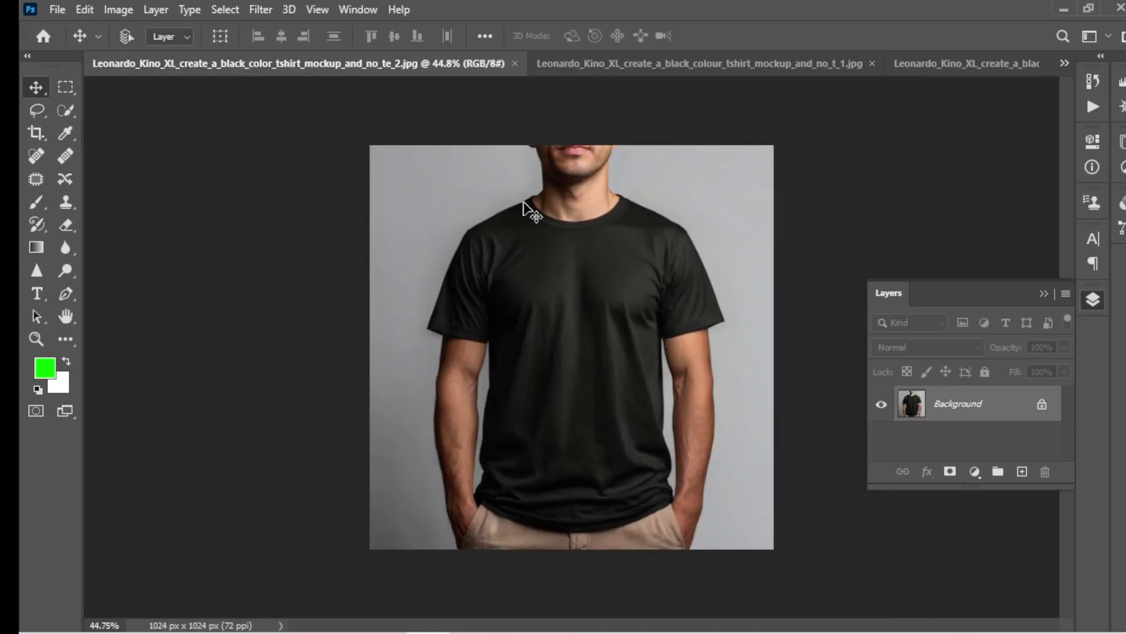
left_click(1065, 64)
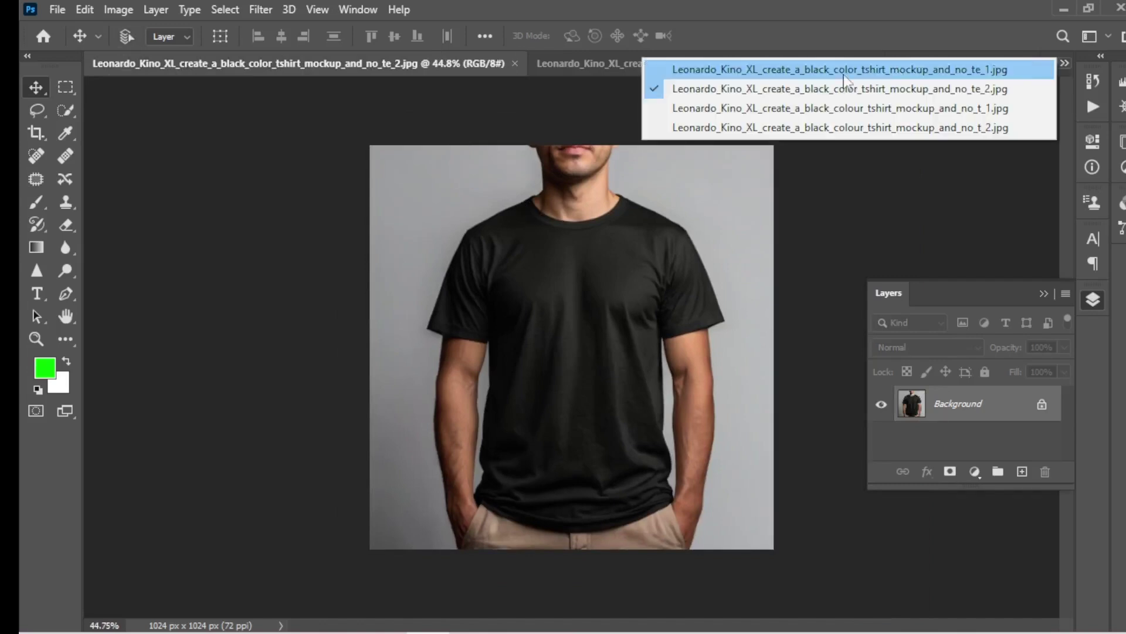
left_click(763, 70)
left_click_drag(673, 213, 563, 217)
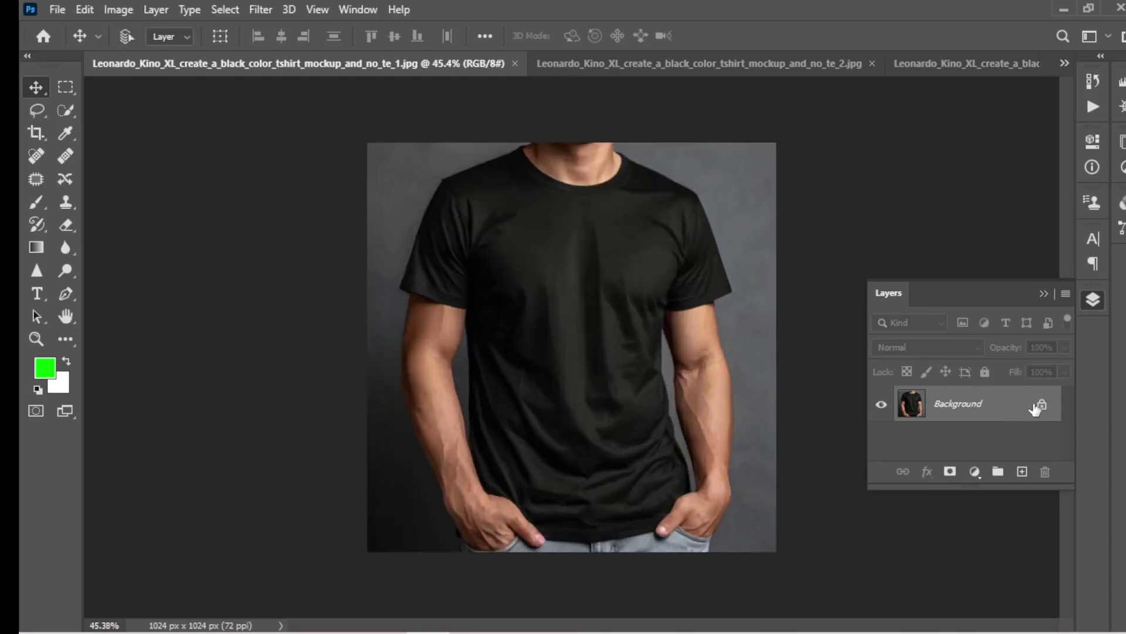
Step: Unlock the Background layer and resample the T-shirt image to a resolution of 120 pixels/inch
left_click(1040, 405)
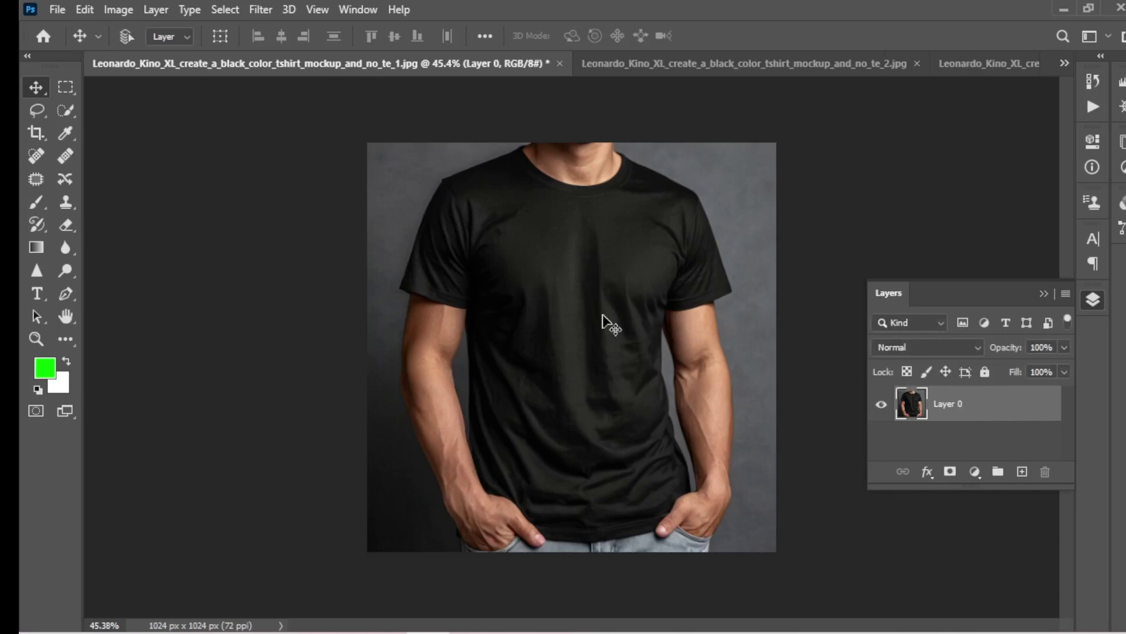
left_click(120, 10)
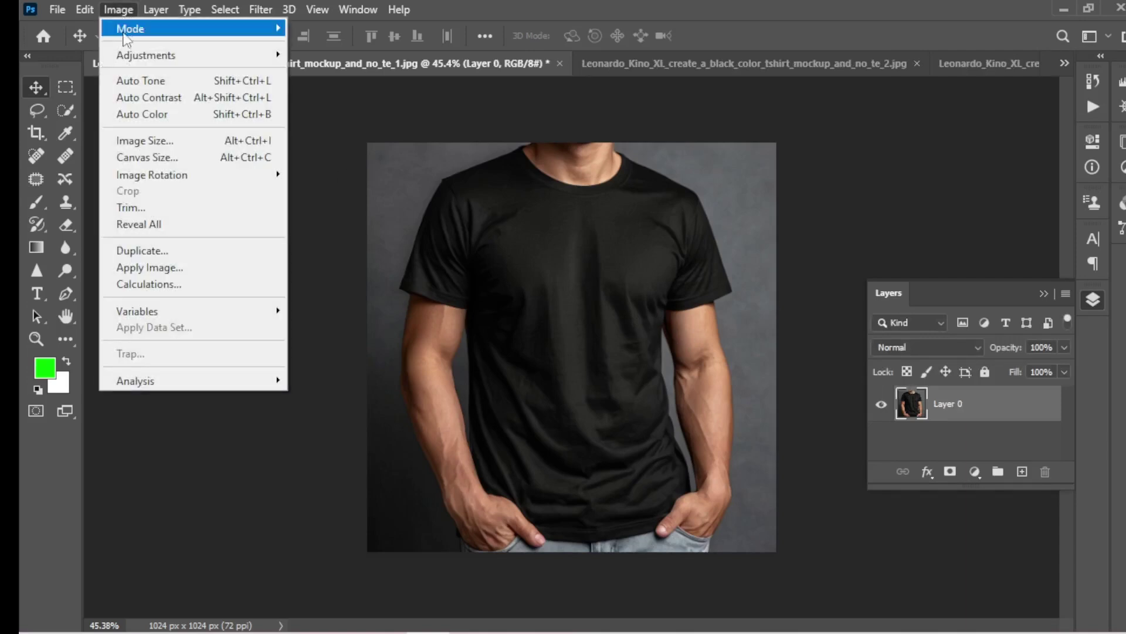
left_click(174, 146)
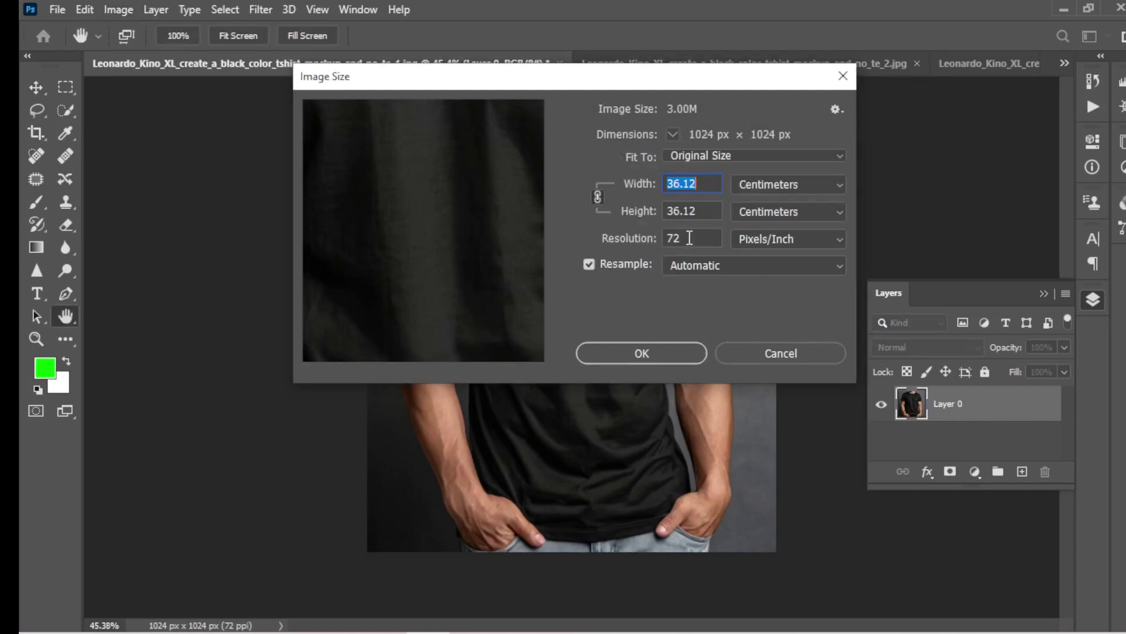
double_click(673, 238)
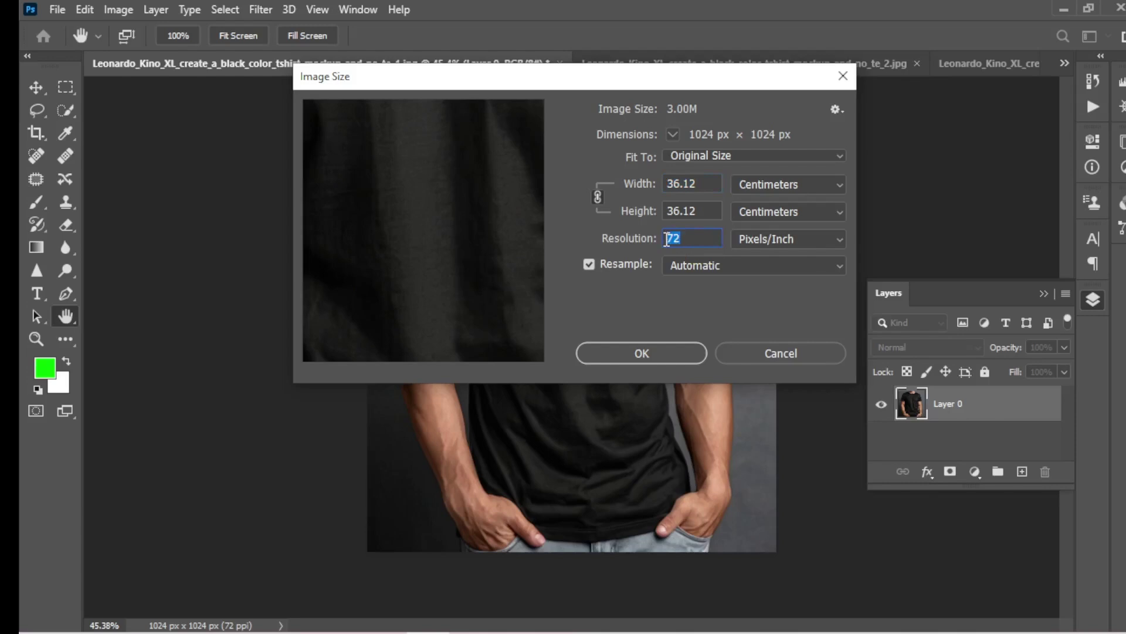
type("120")
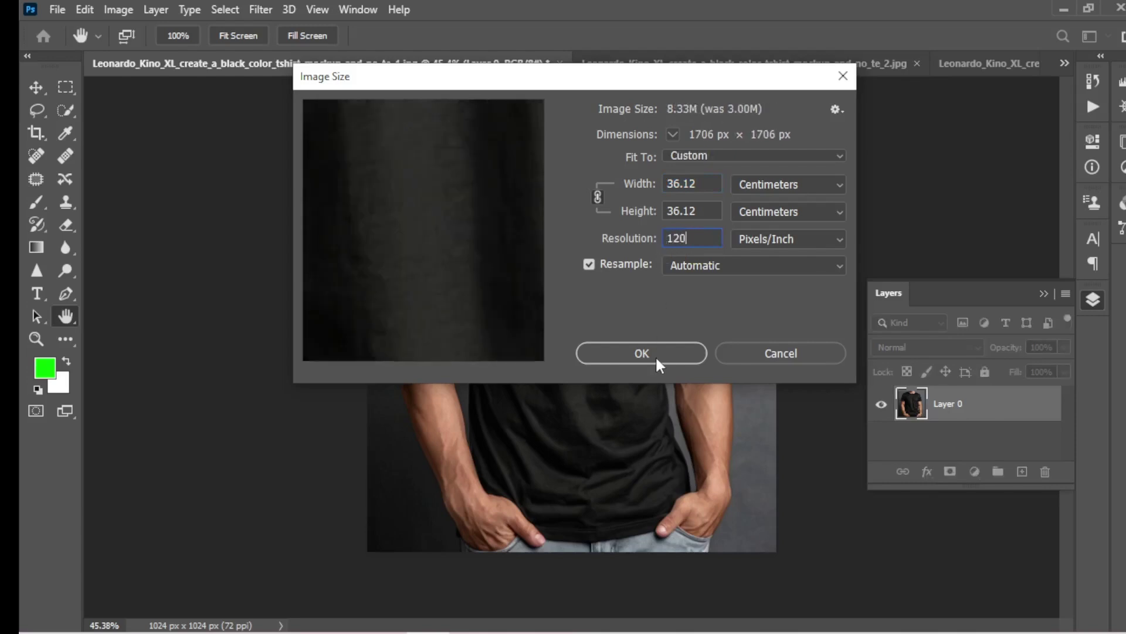
left_click(658, 361)
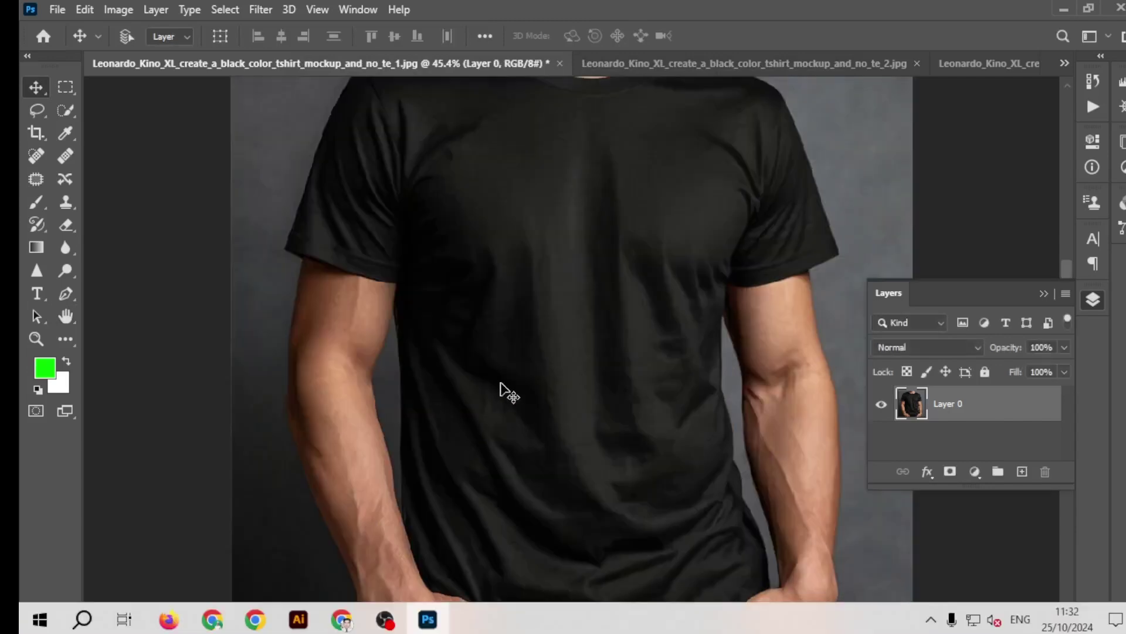
Step: Examine the resampled image's fabric and arm details up close and the whole picture at reduced size
scroll(501, 390, "down", 5)
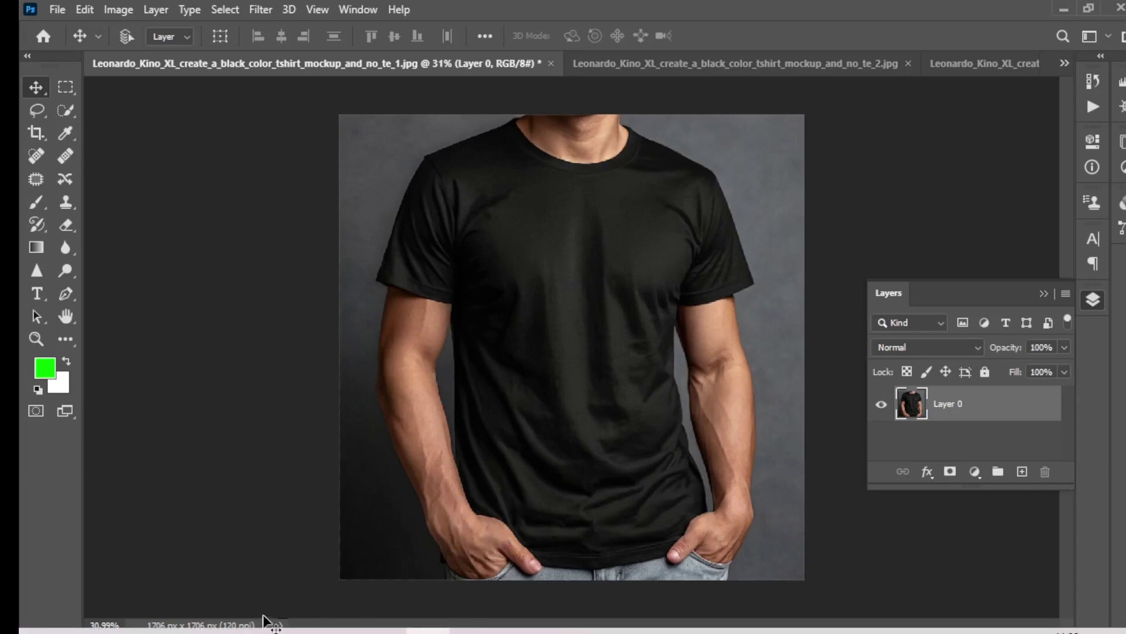
scroll(491, 382, "down", 1)
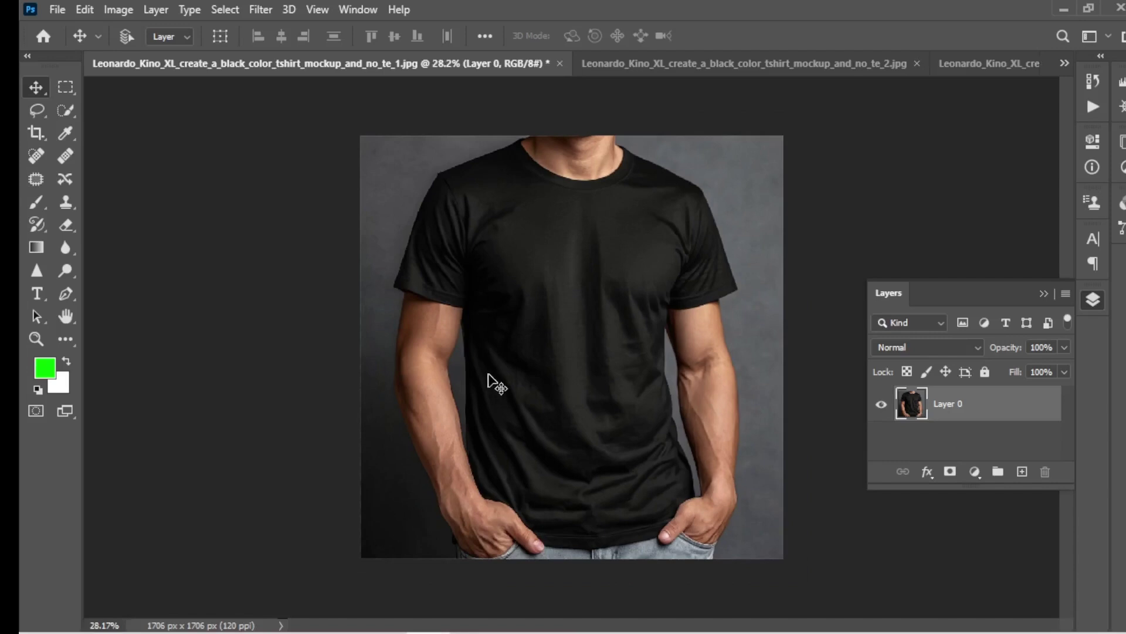
scroll(528, 360, "up", 2)
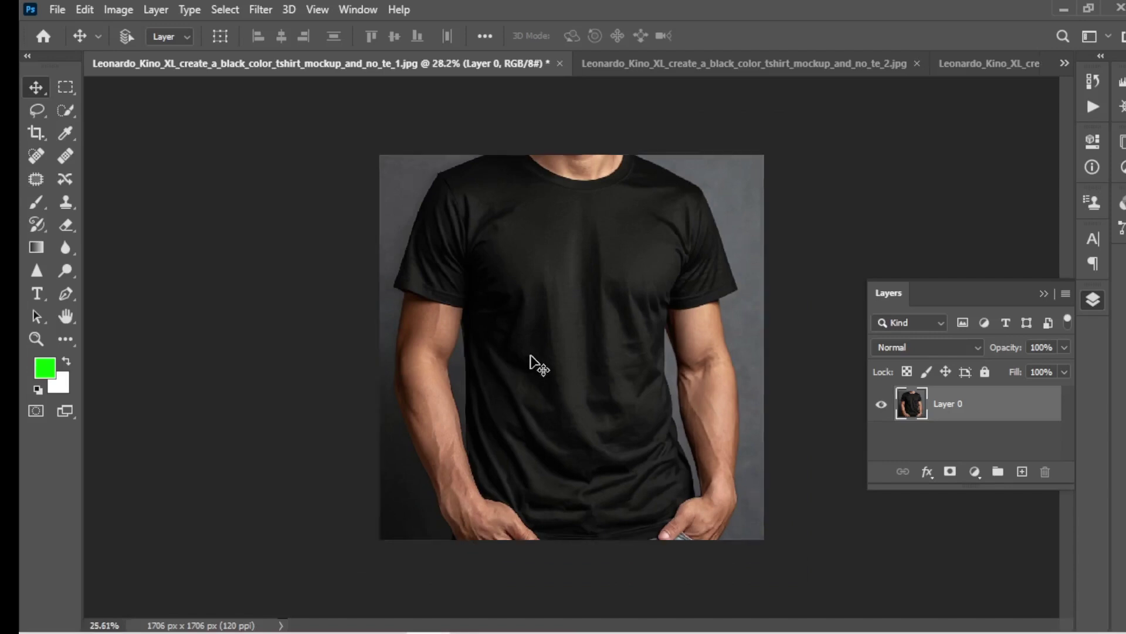
scroll(528, 361, "up", 5)
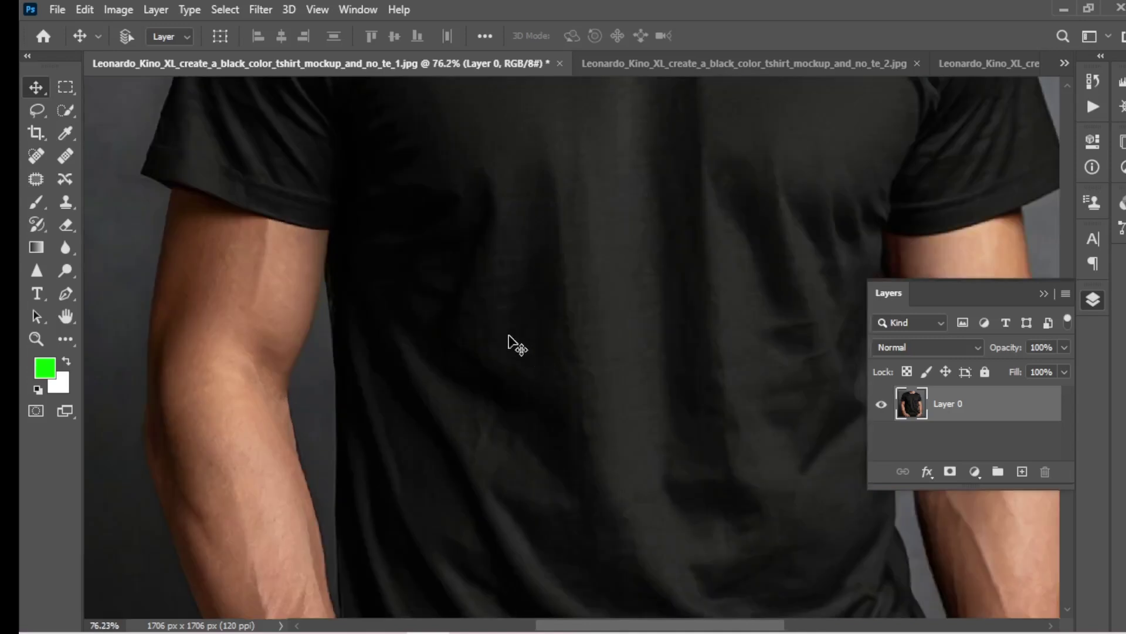
scroll(332, 325, "up", 2)
scroll(345, 322, "down", 4)
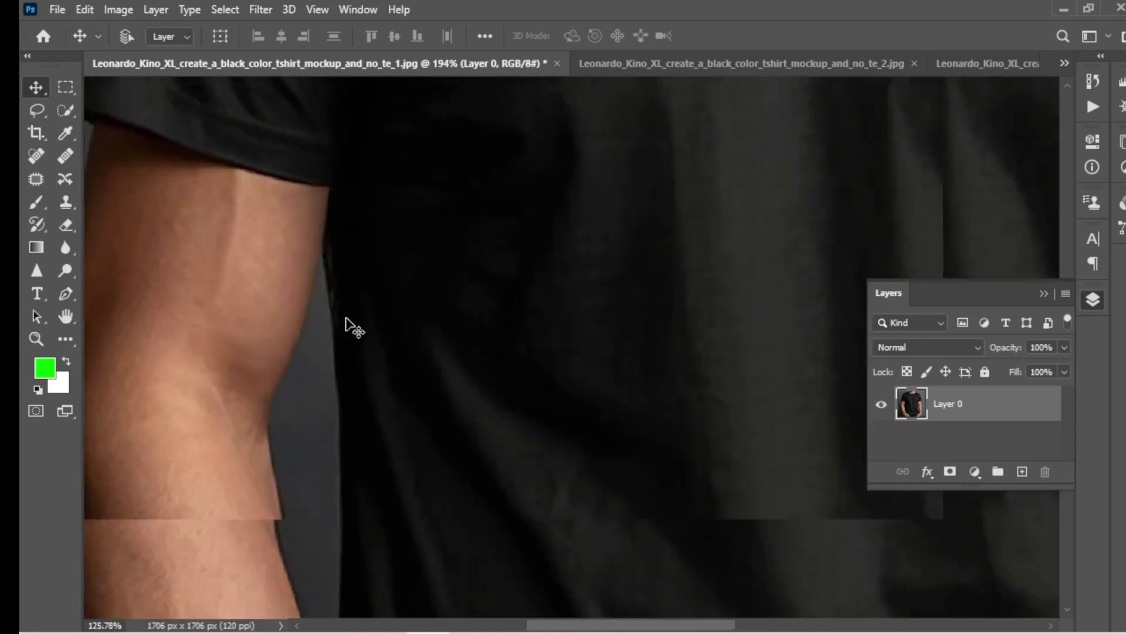
scroll(351, 326, "down", 3)
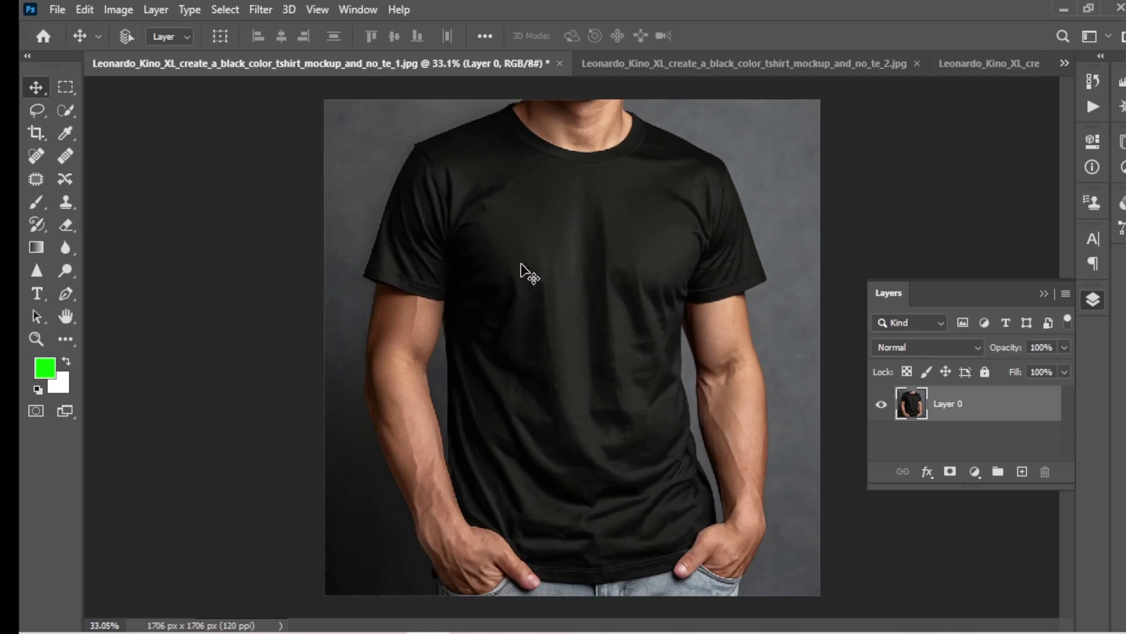
Step: Save the resampled T-shirt image in Photoshop PSD format as t-shirt-mockup-1 in Downloads > New folder > new
left_click(56, 11)
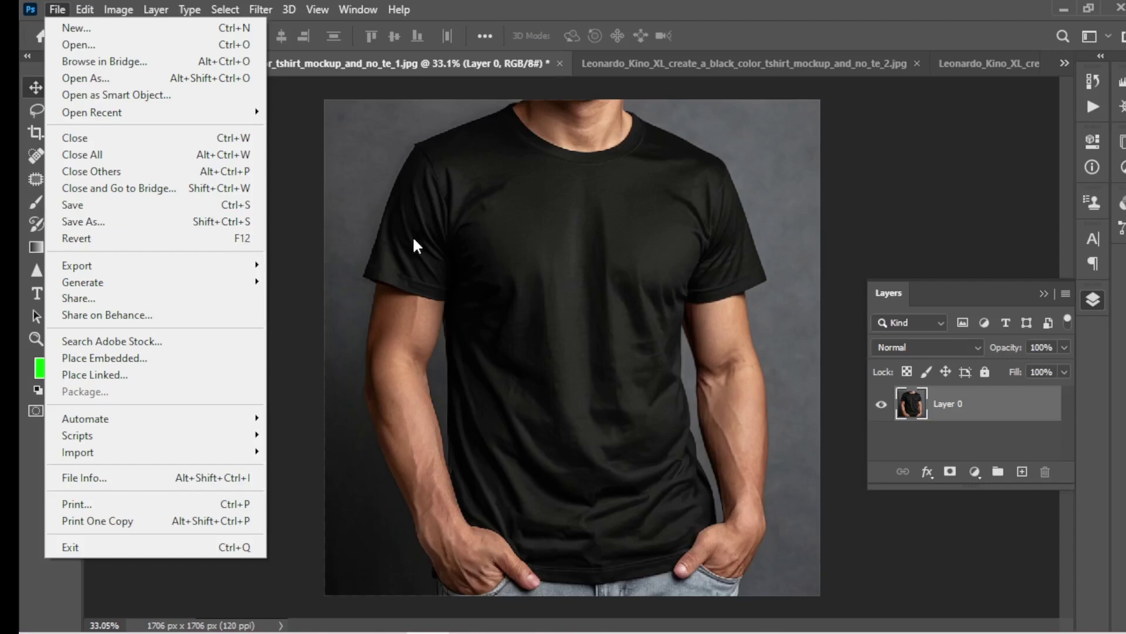
left_click(149, 227)
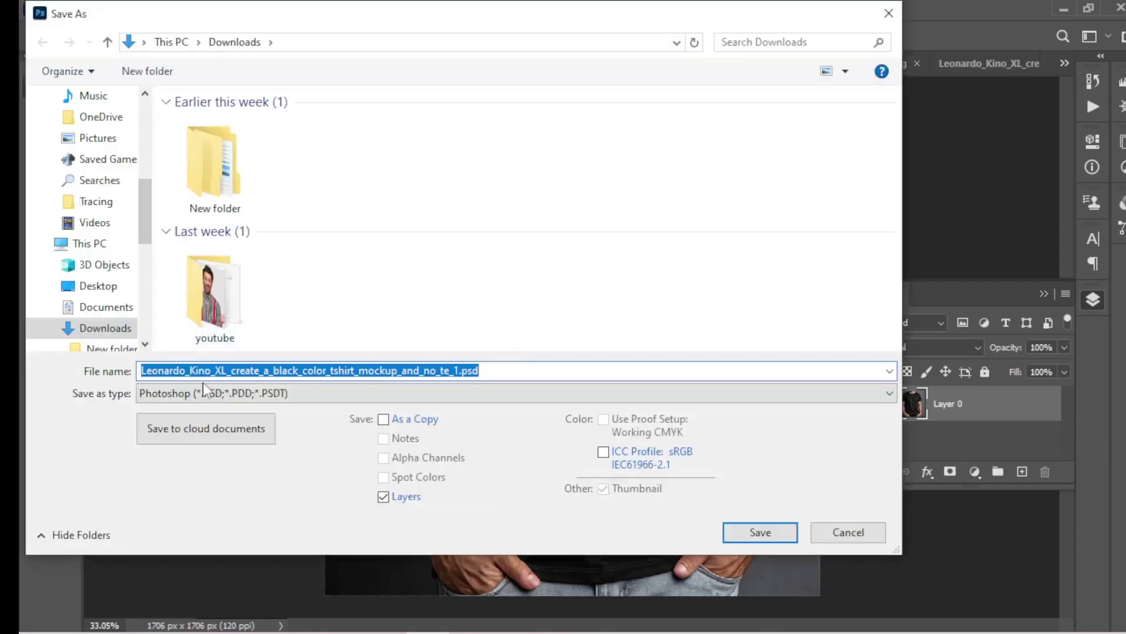
left_click(230, 399)
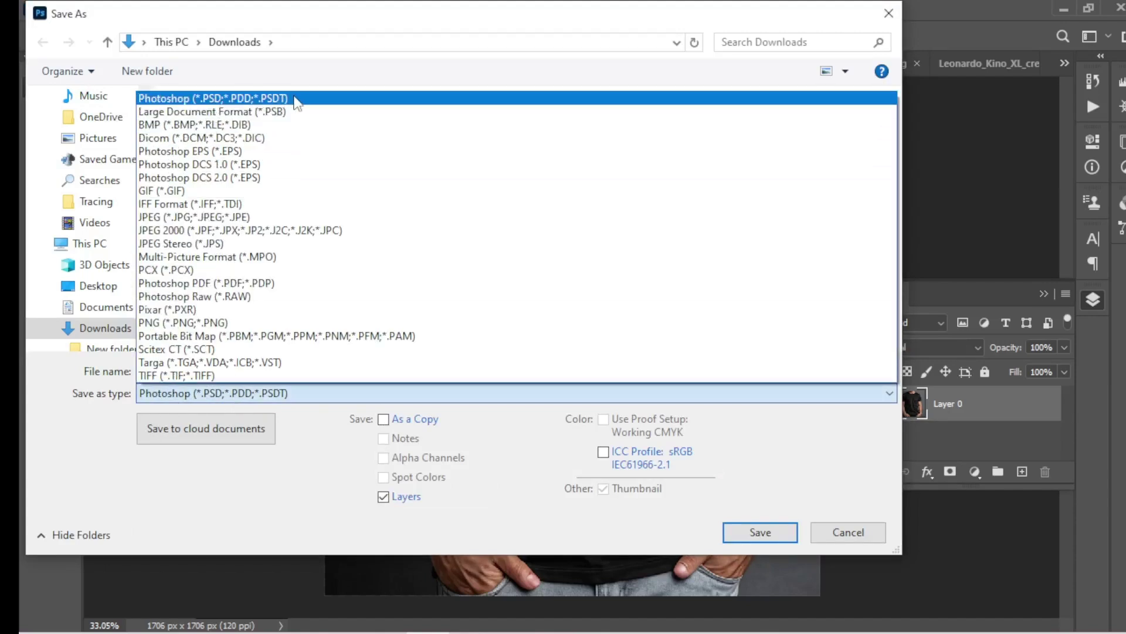
left_click(298, 100)
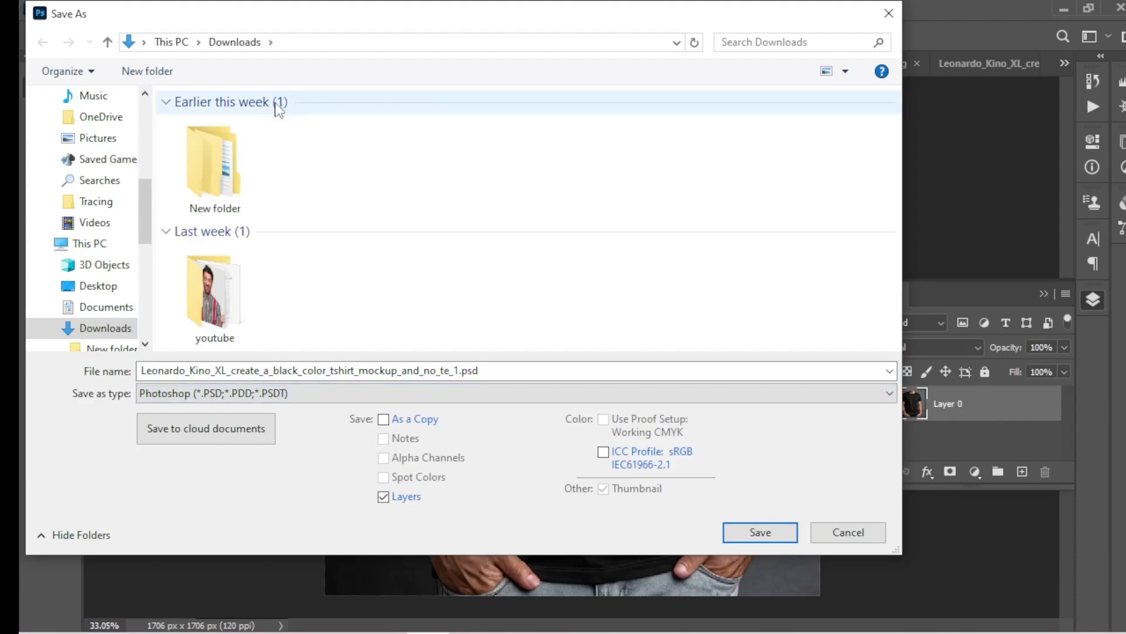
double_click(198, 174)
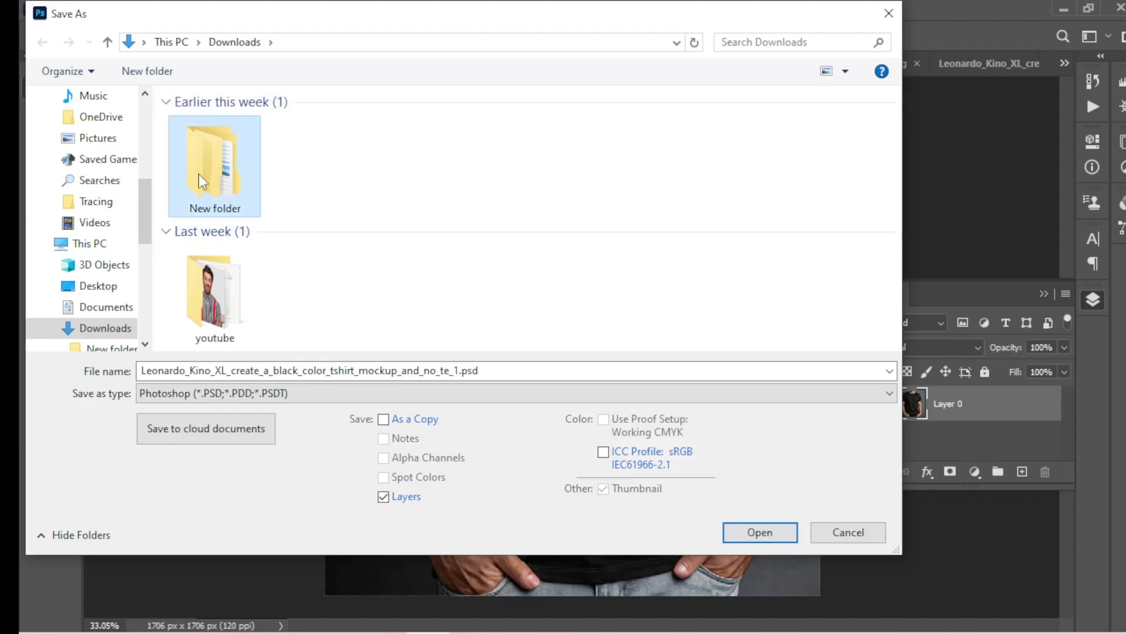
double_click(203, 171)
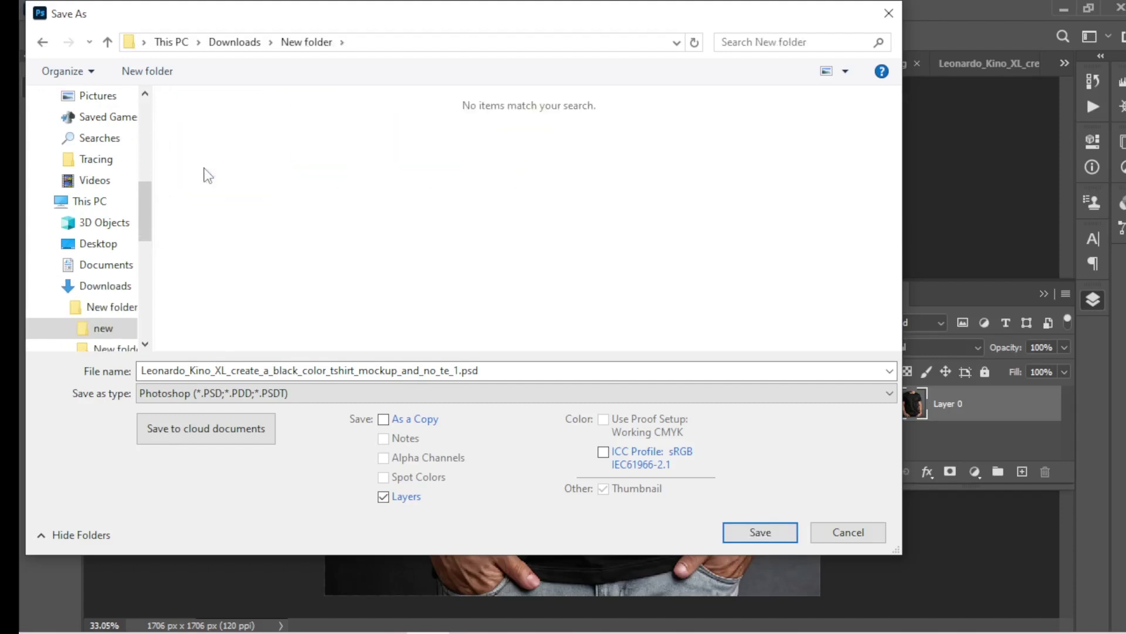
left_click(509, 373)
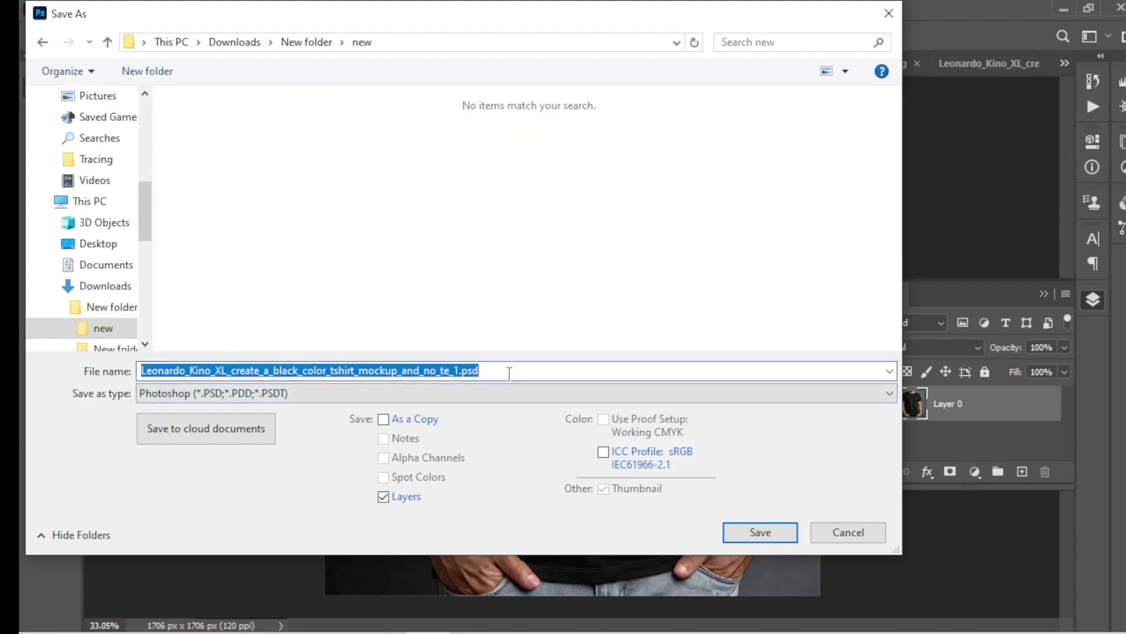
type("mockup-1")
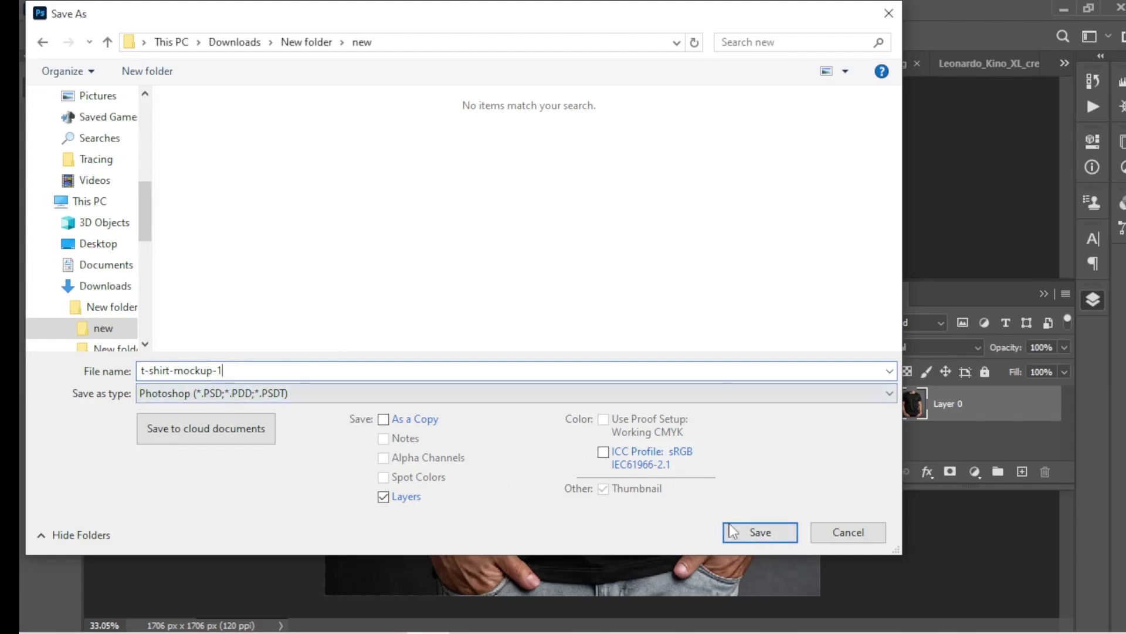
left_click(741, 538)
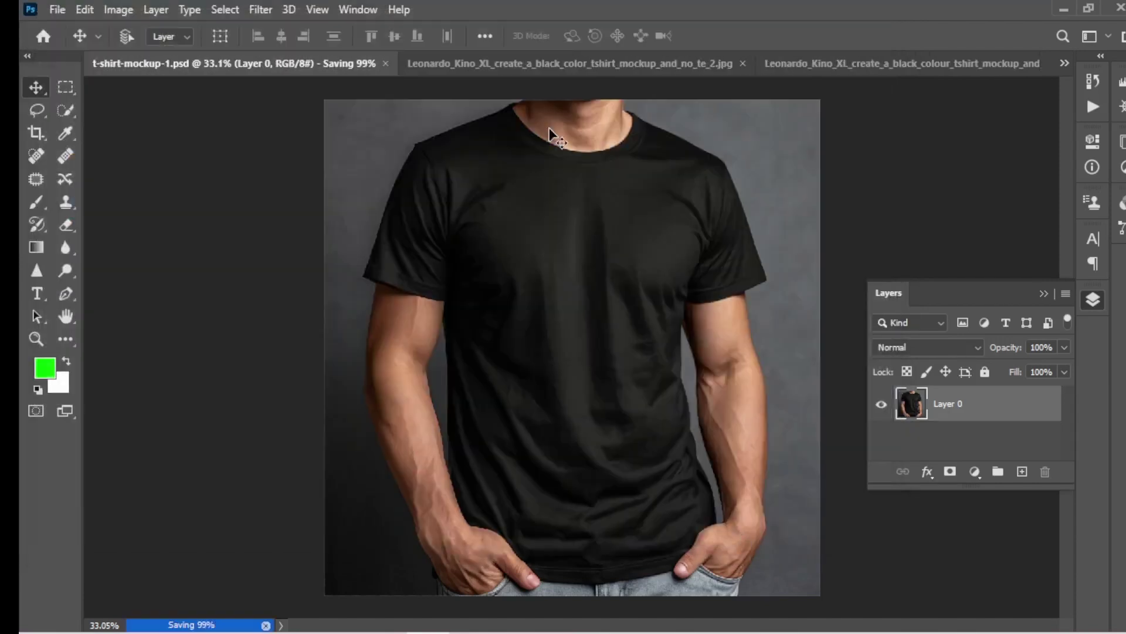
Step: Export the T-shirt image with Save for Web (Legacy) as a JPEG named t-shirt-mockup-1 in Downloads > New folder > new
left_click(57, 8)
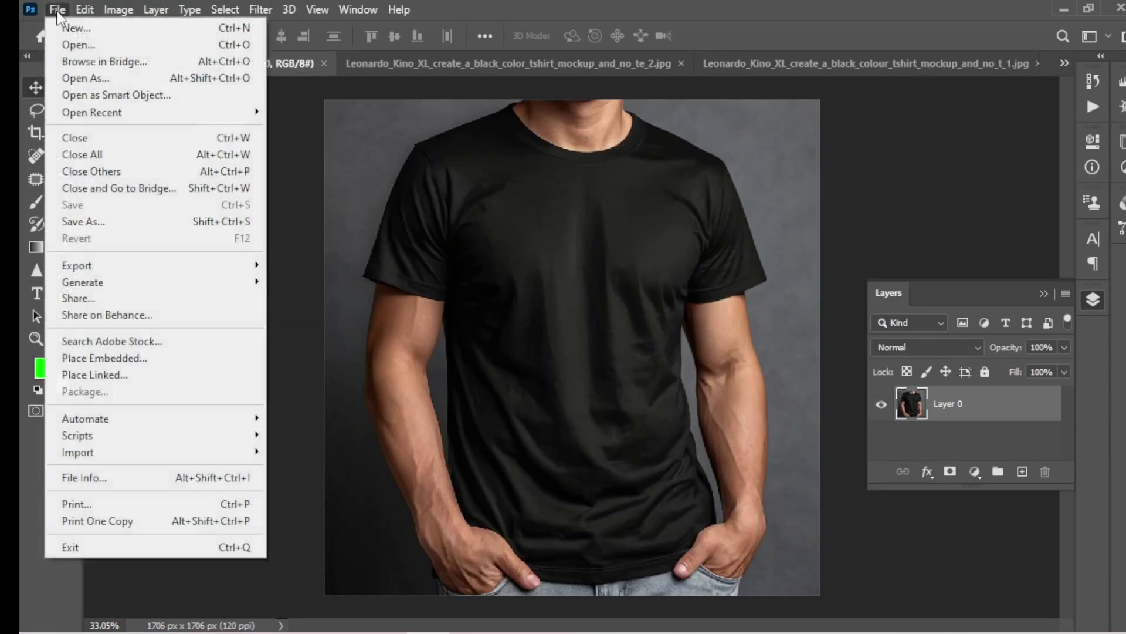
mouse_move(129, 273)
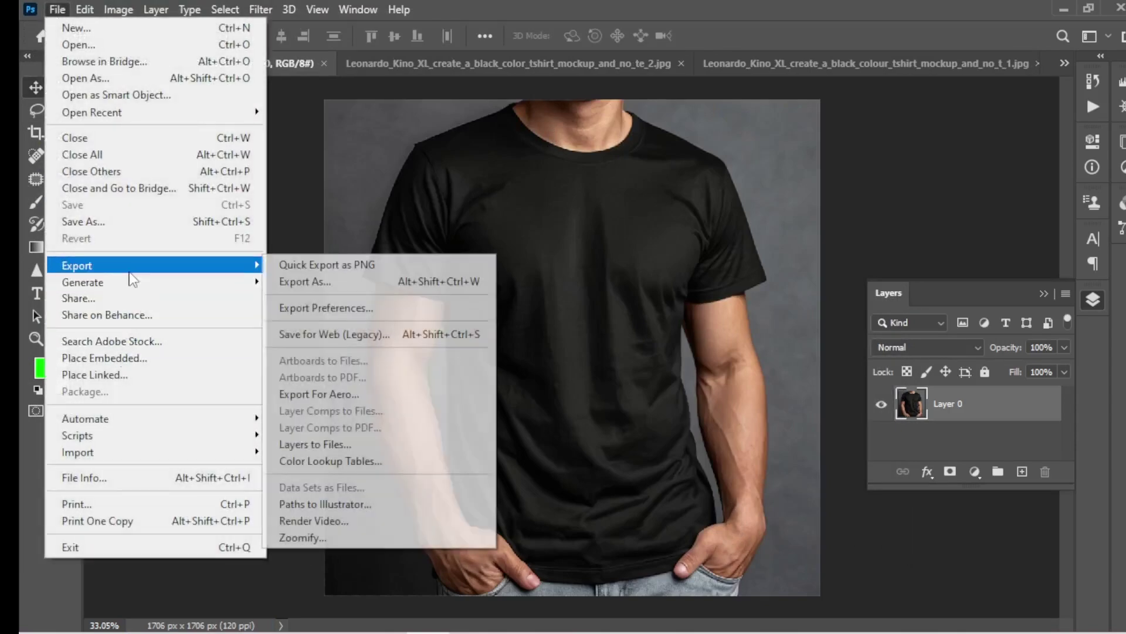
left_click(373, 338)
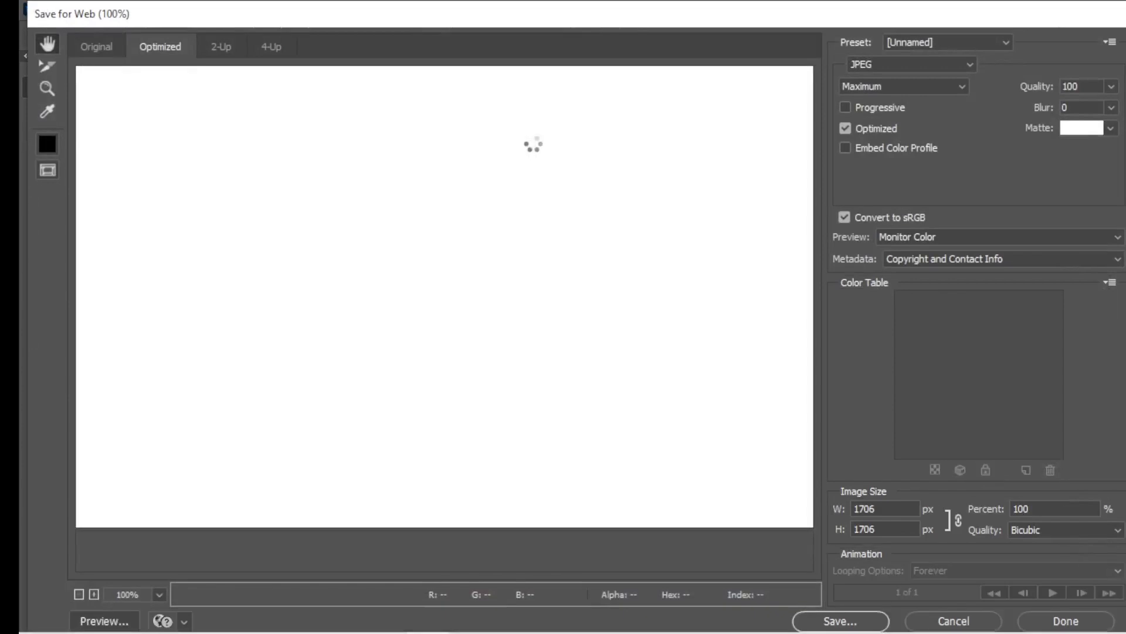
scroll(281, 358, "down", 2)
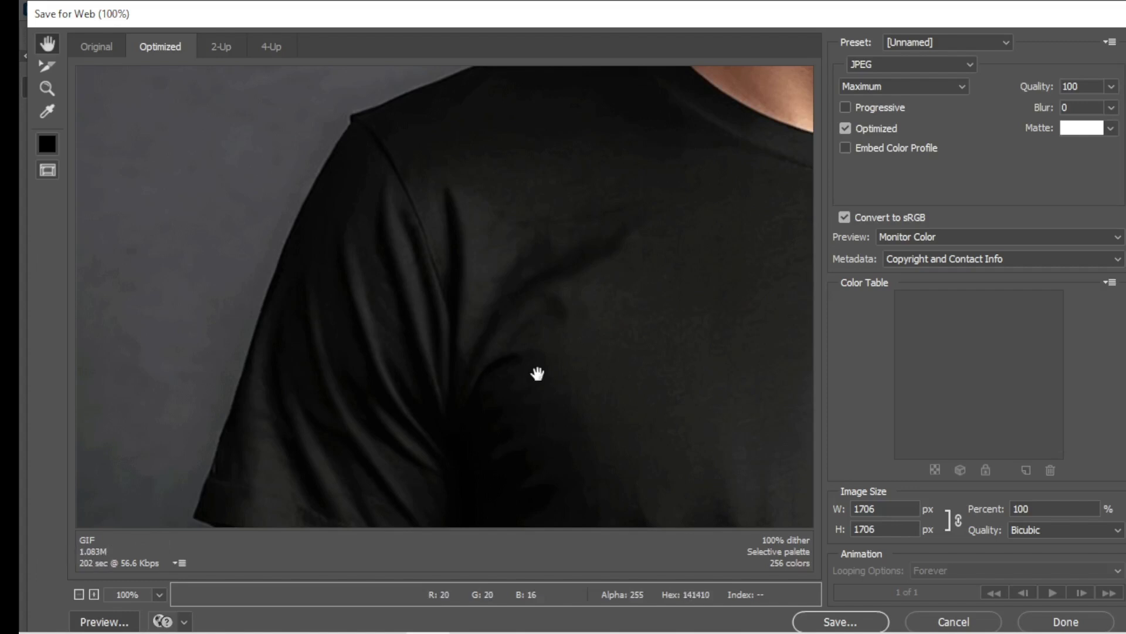
left_click(162, 592)
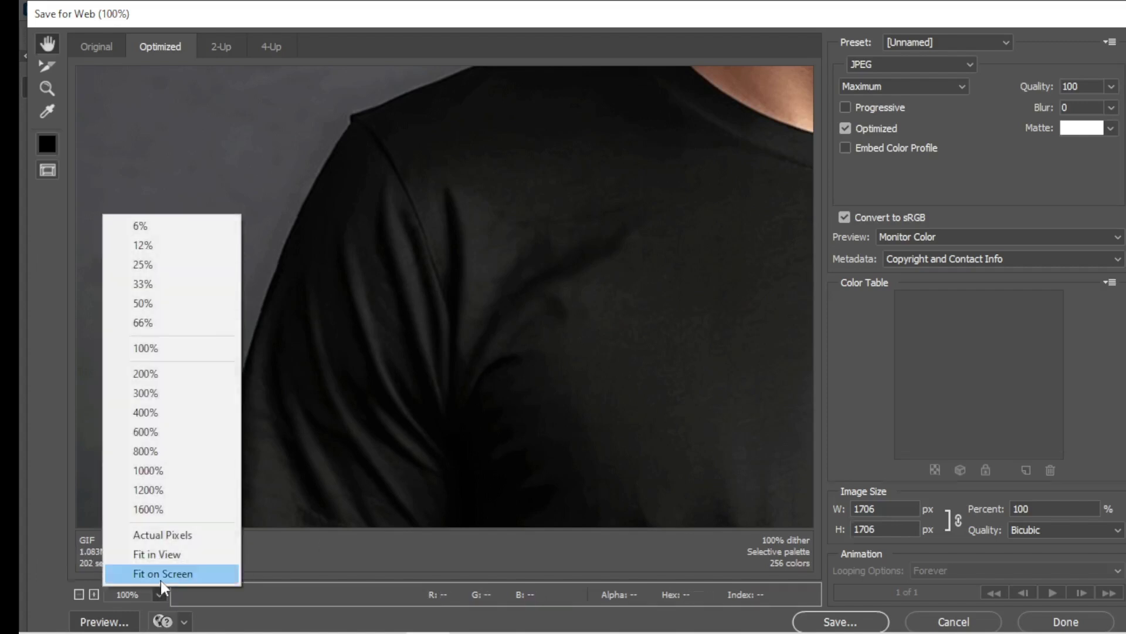
left_click(165, 574)
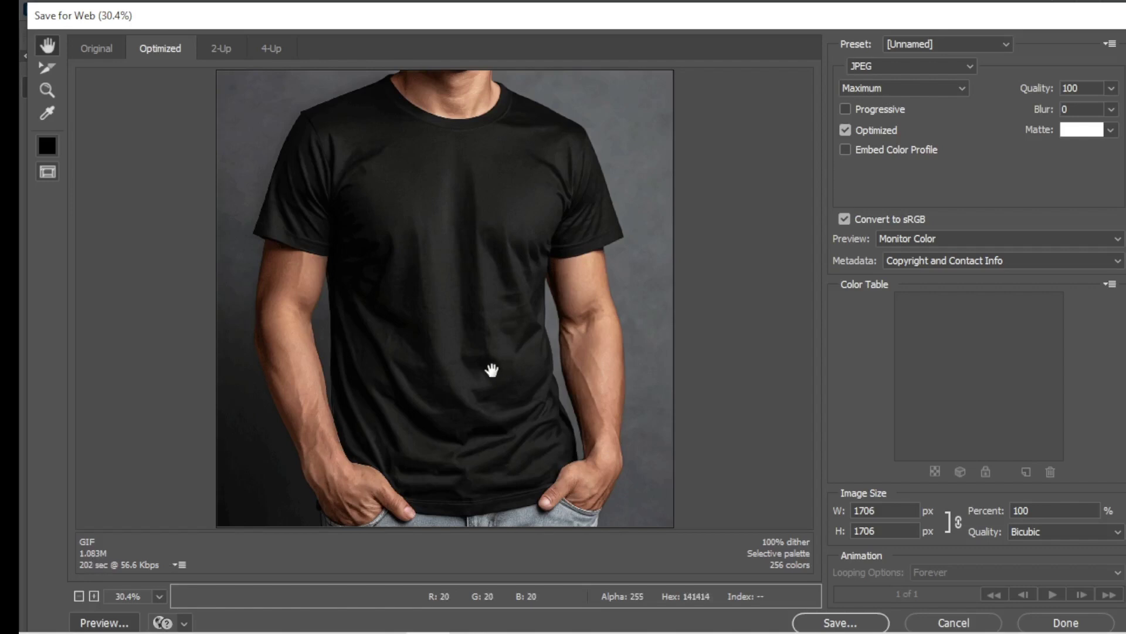
left_click(875, 623)
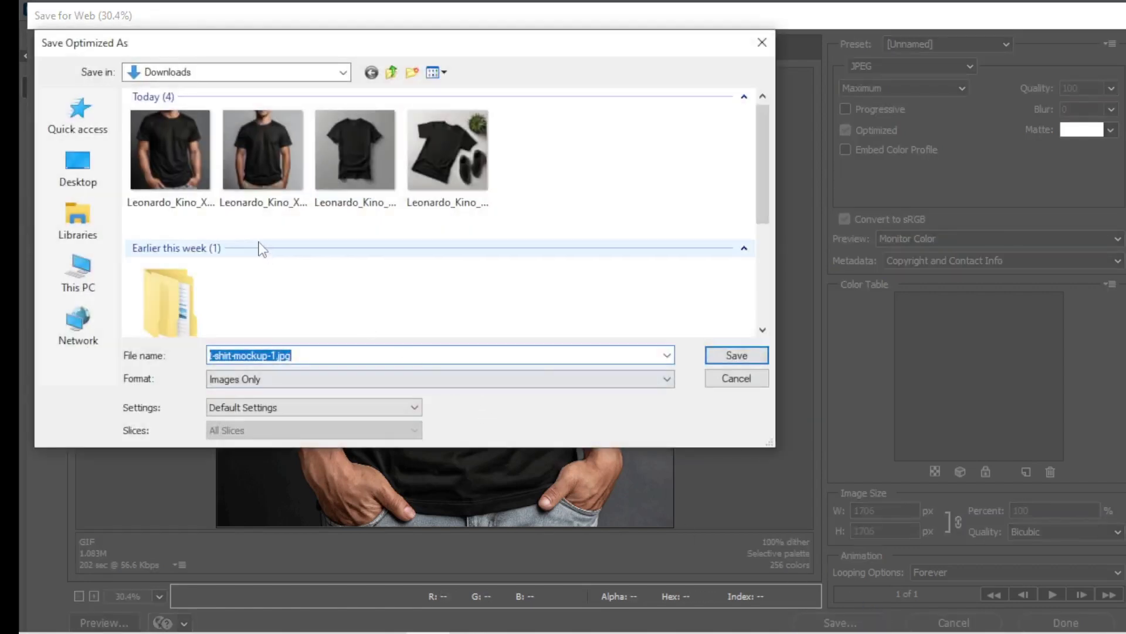
double_click(173, 303)
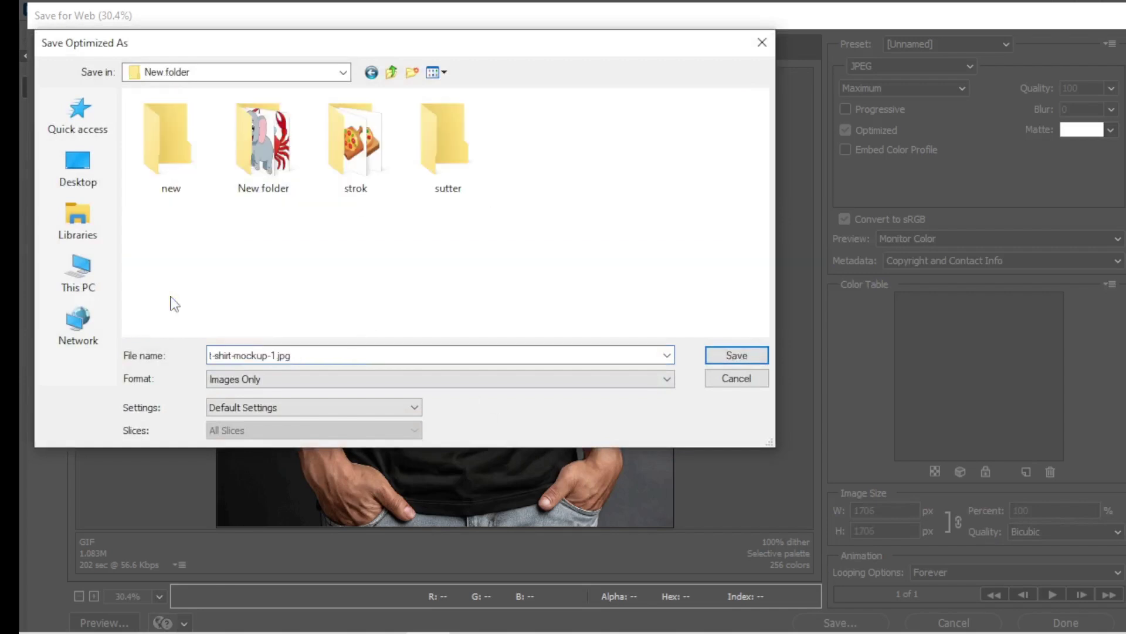
double_click(185, 140)
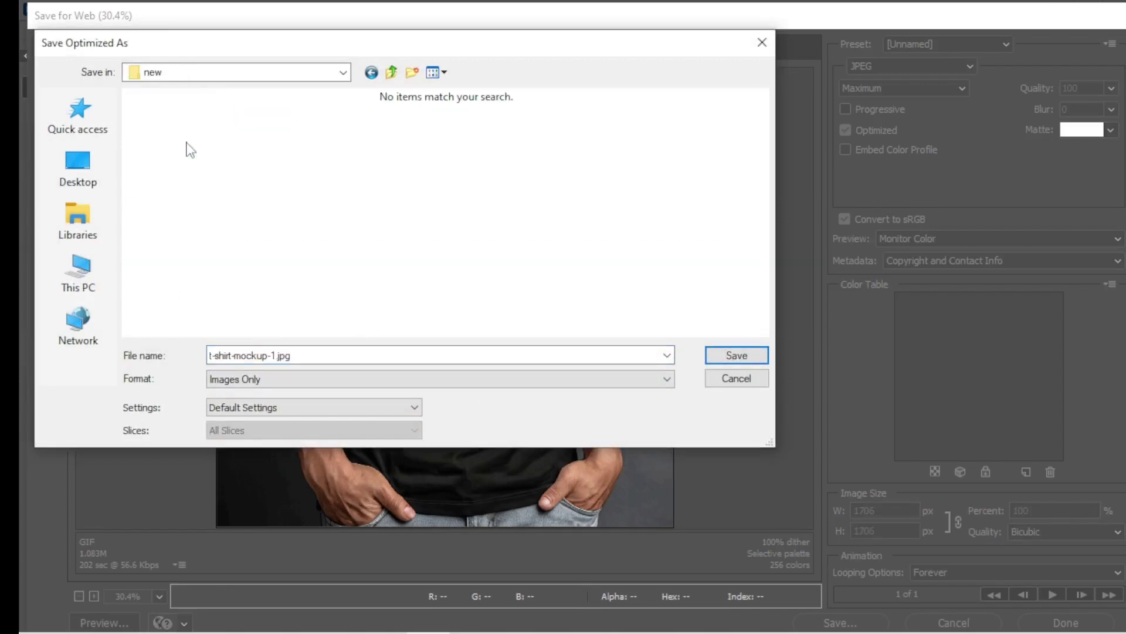
double_click(318, 354)
type("1")
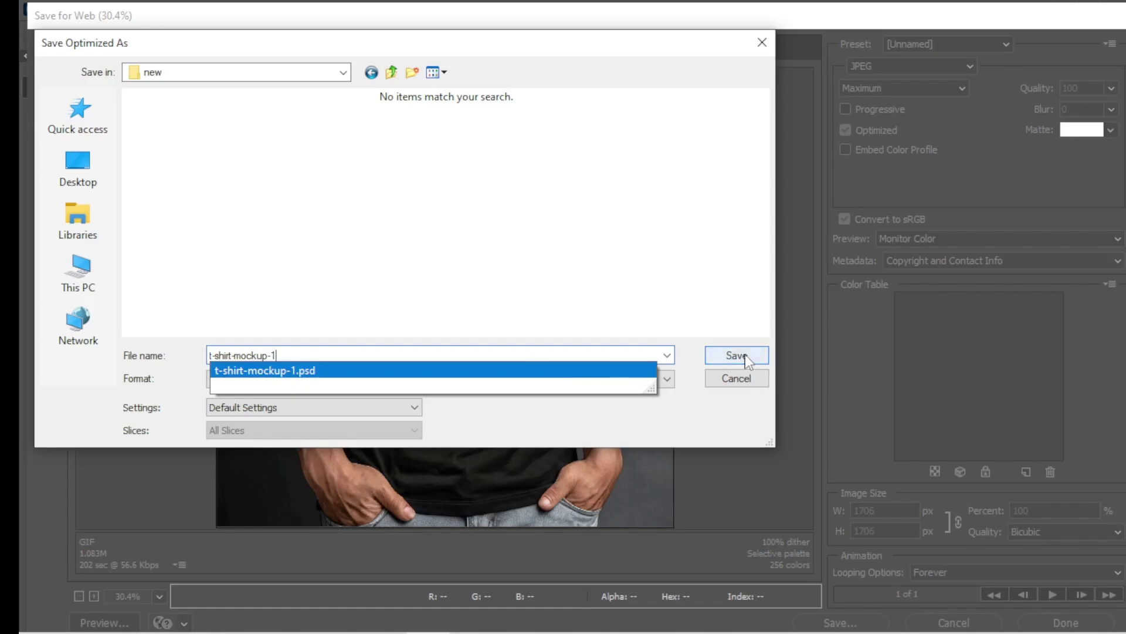
left_click(727, 359)
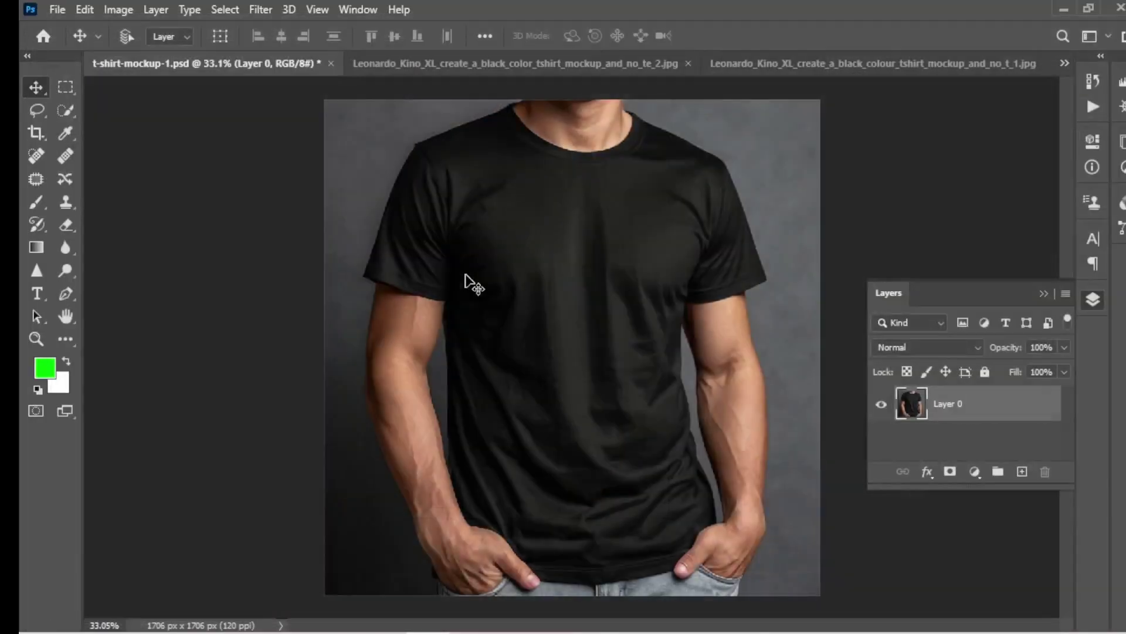
Step: Close t-shirt-mockup-1.psd and unlock the Background layer of Leonardo_Kino_XL_create_a_black_color_tshirt_mockup_and_no_te_2.jpg
left_click(331, 64)
left_click(593, 263)
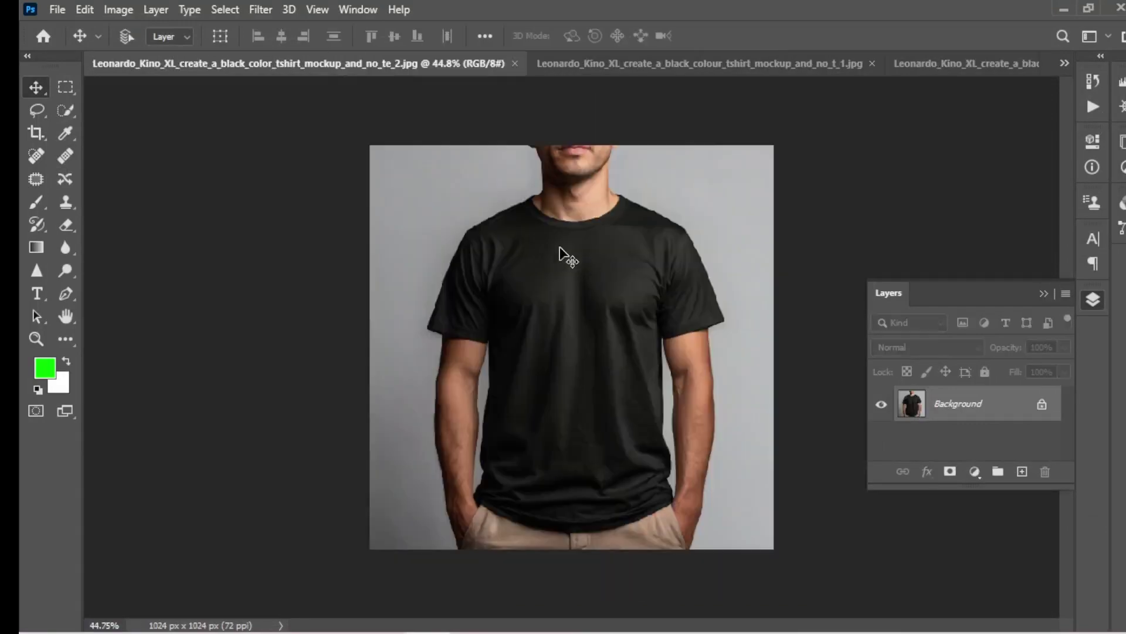
left_click(1042, 404)
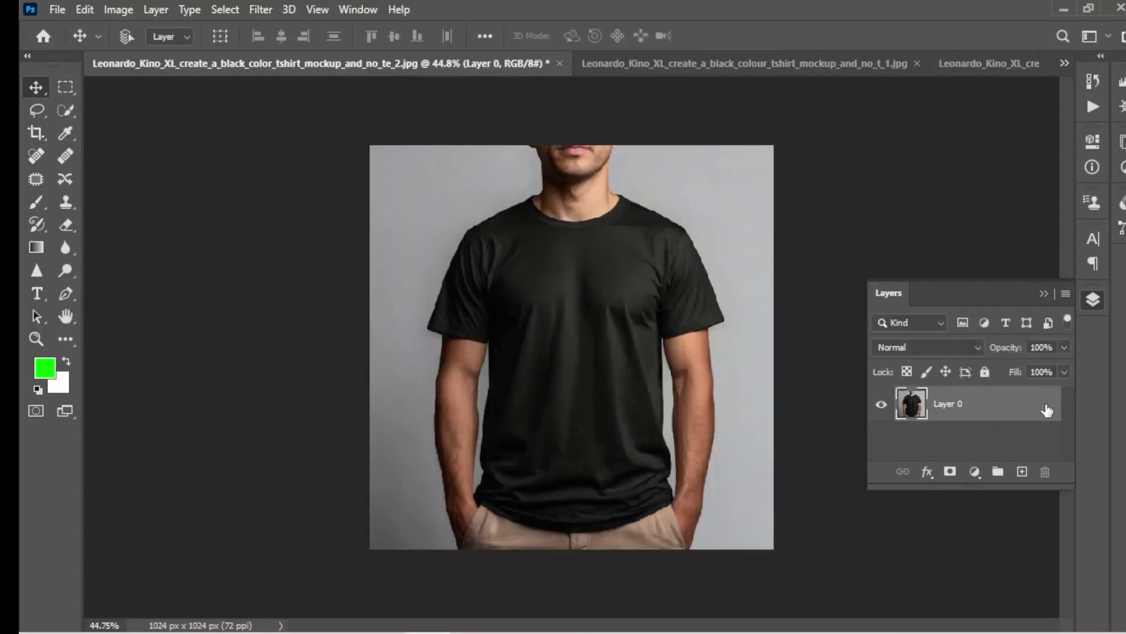
Step: Resample the second T-shirt image to a resolution of 150 pixels/inch
left_click(119, 10)
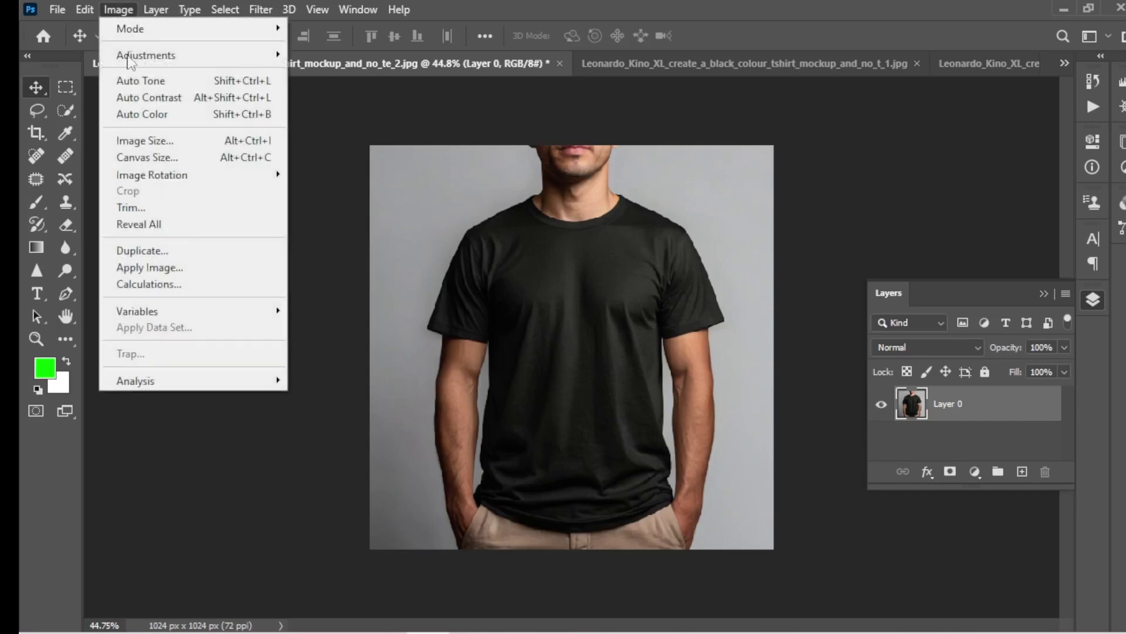
left_click(135, 141)
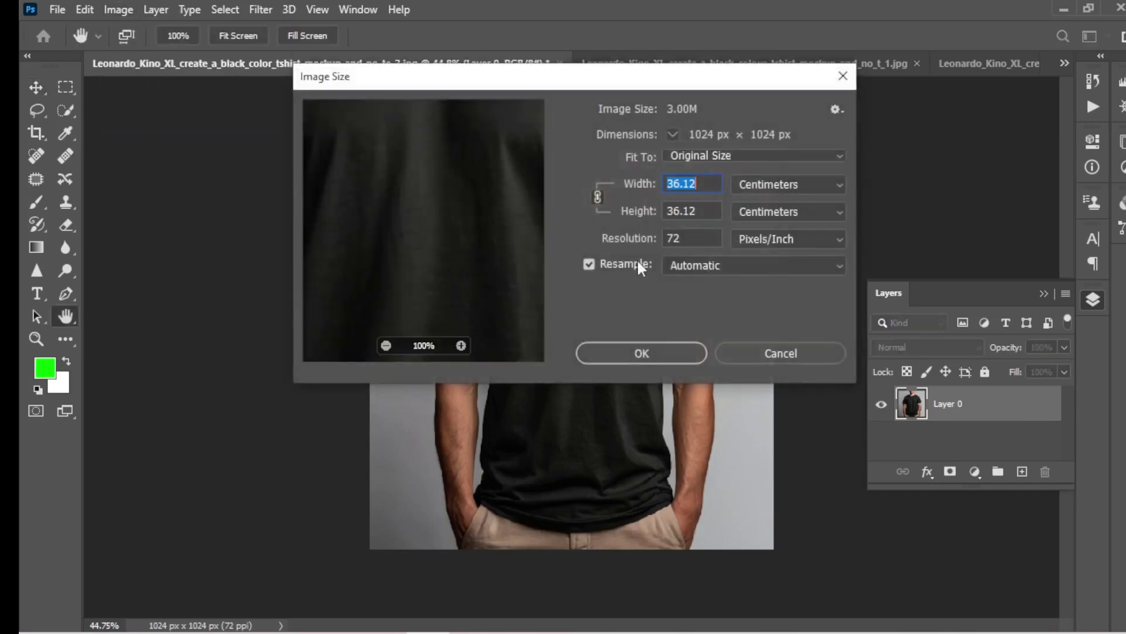
left_click(636, 241)
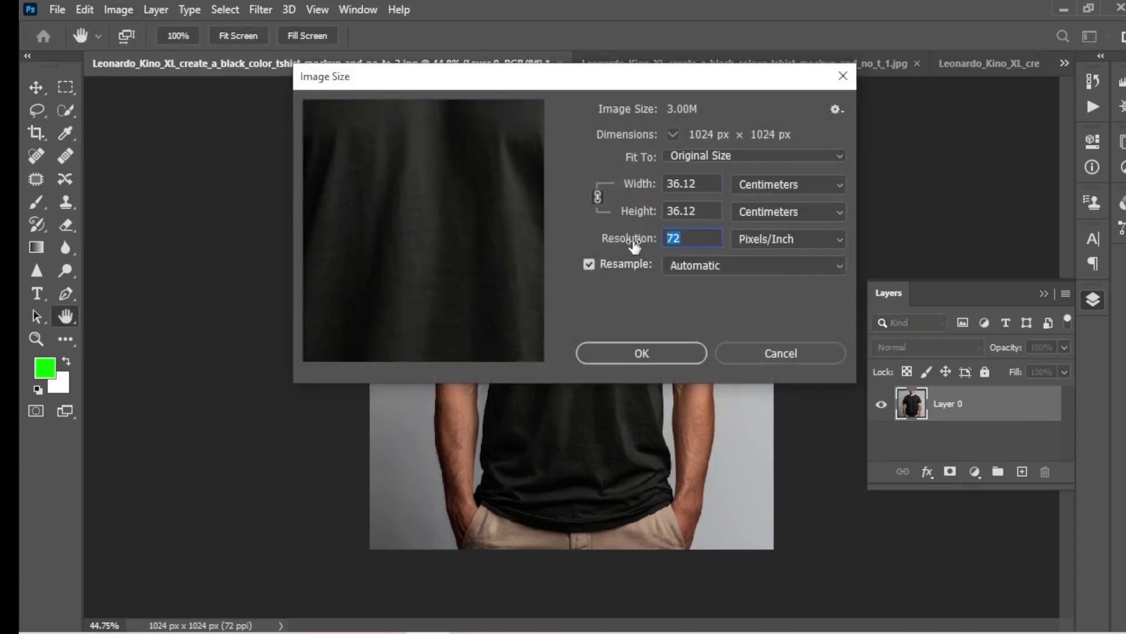
type("150")
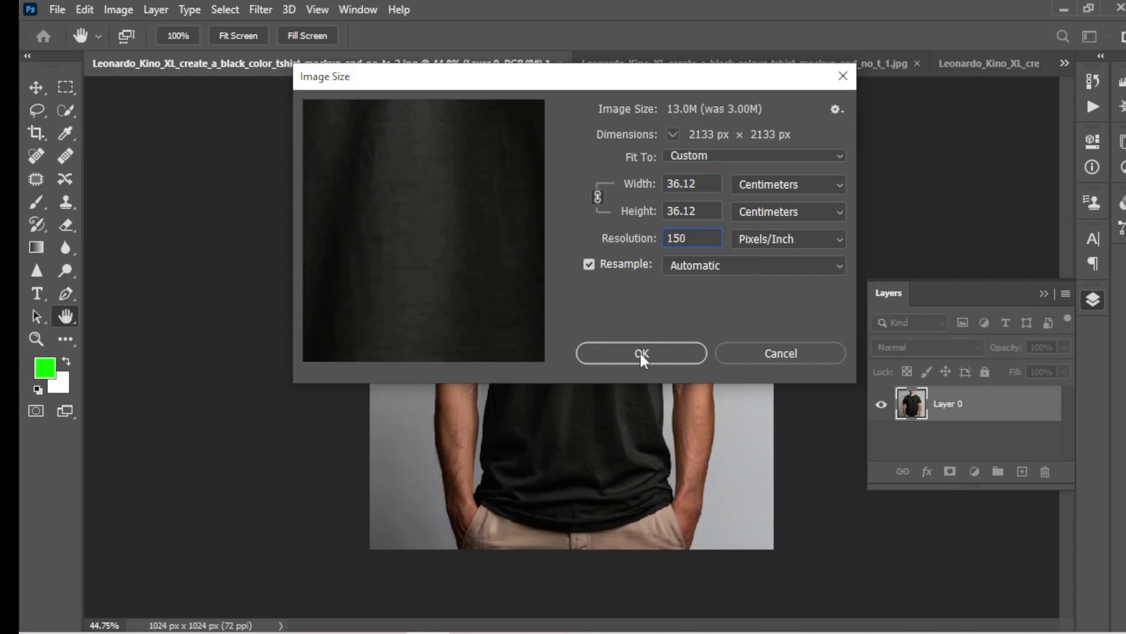
left_click(641, 353)
key("v")
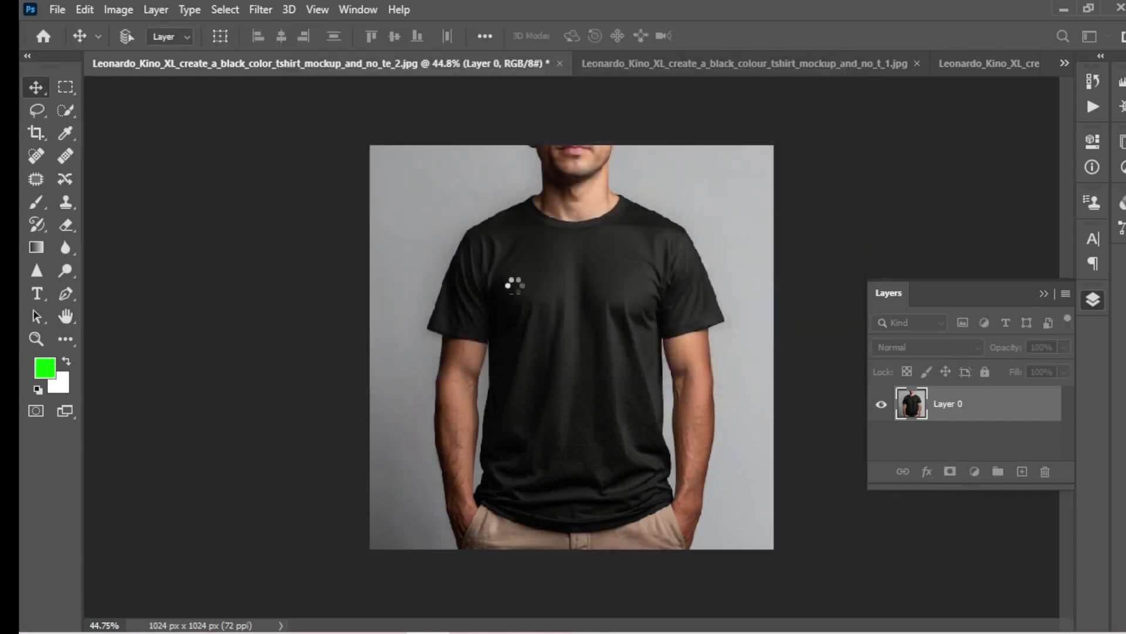
key("ctrl+0")
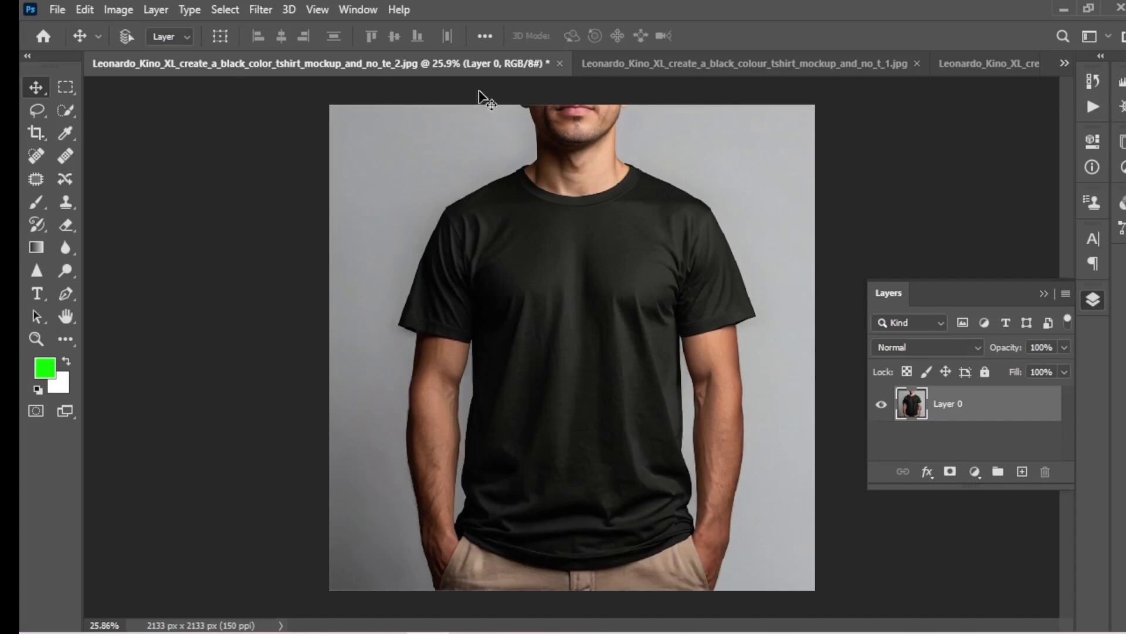
Step: Save the second T-shirt image in Photoshop PSD format as t-shirt-mockup-2 in Downloads > New folder > new
left_click(58, 10)
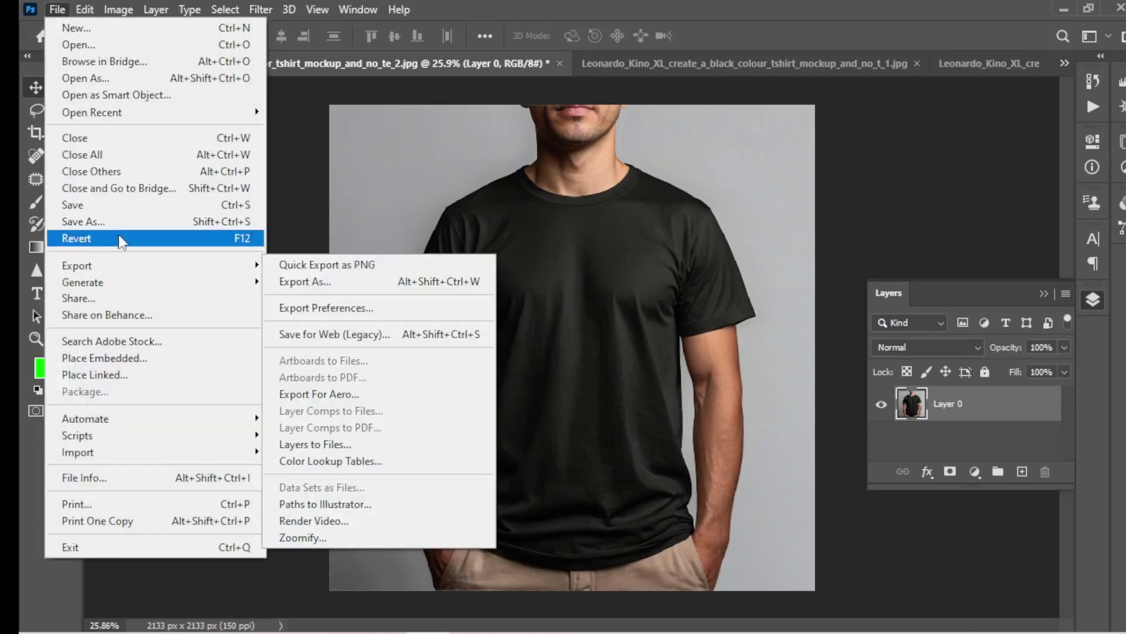
left_click(117, 221)
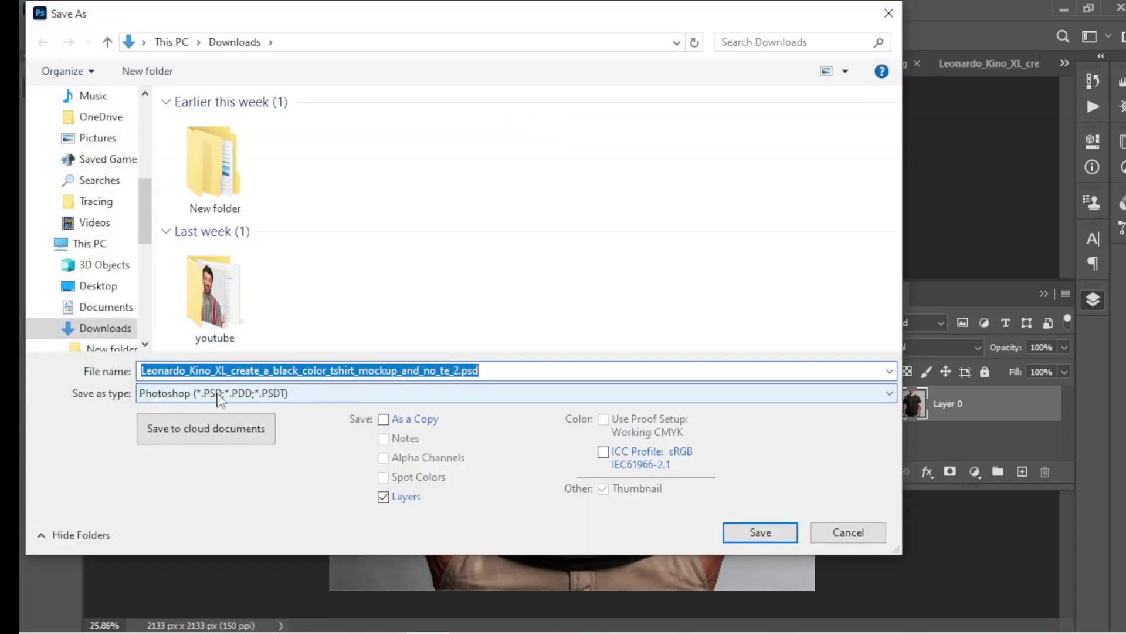
left_click(219, 399)
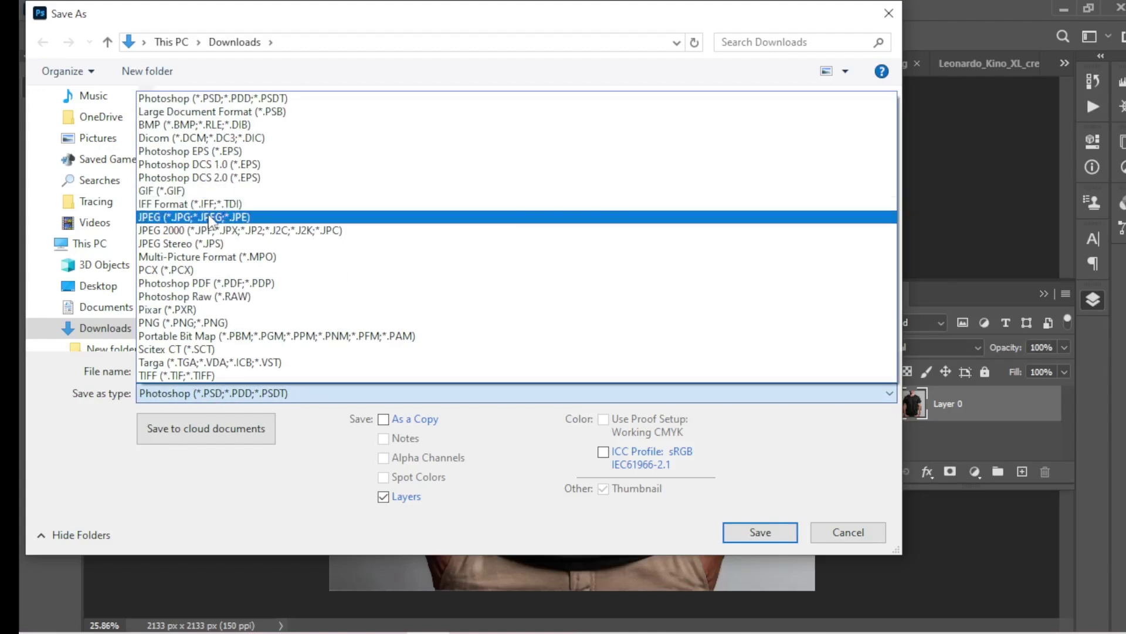
left_click(202, 103)
left_click(214, 186)
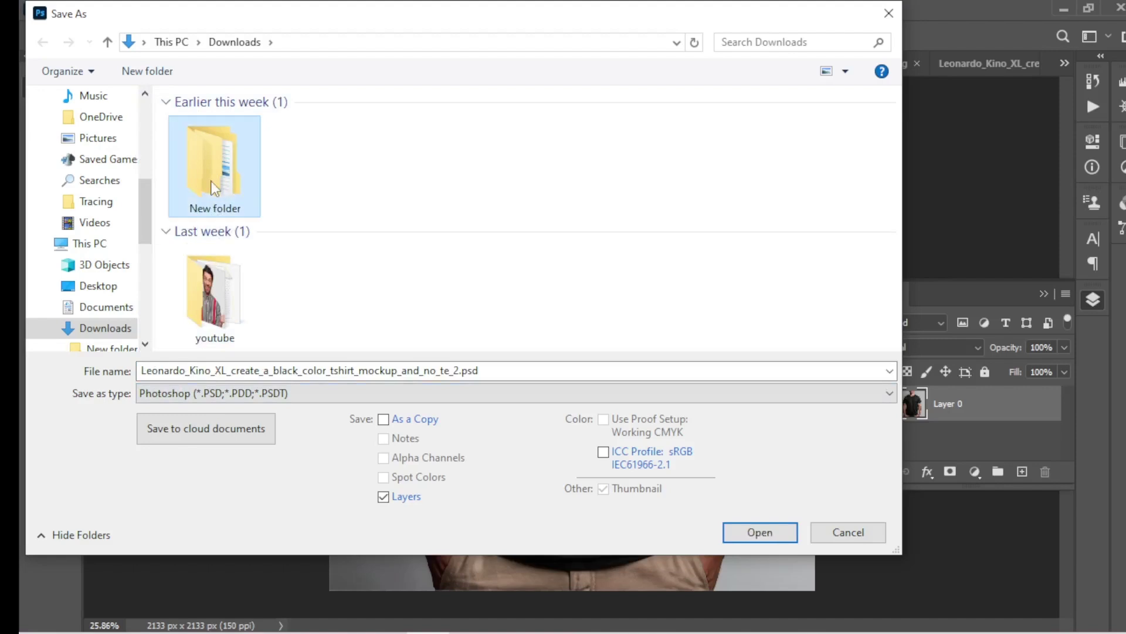
double_click(215, 187)
double_click(212, 180)
left_click(209, 155)
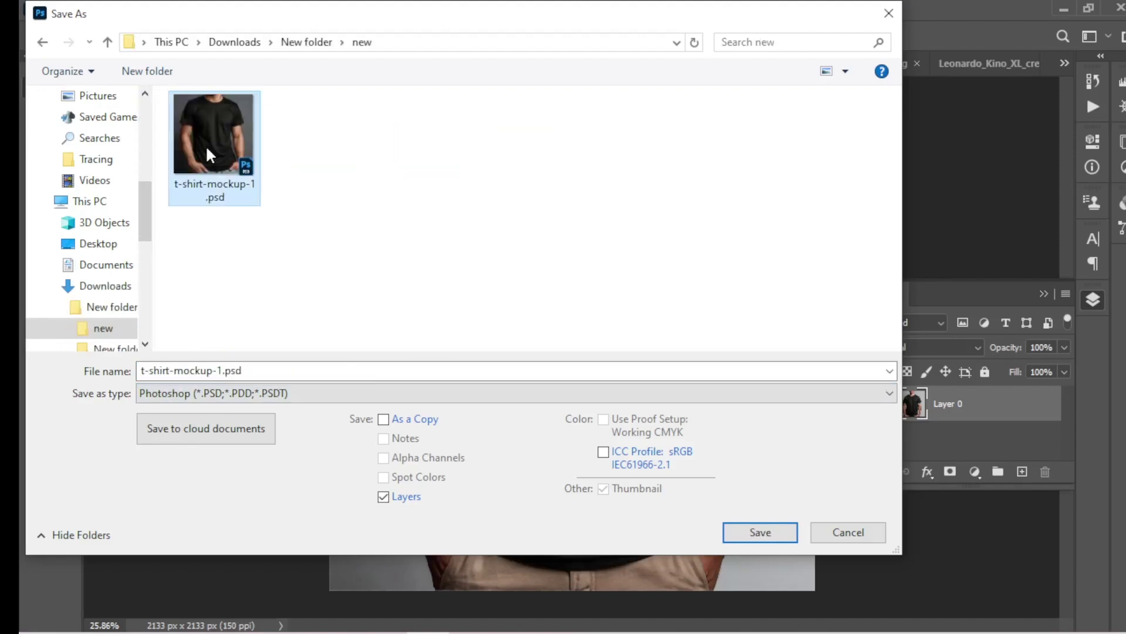
left_click(319, 370)
left_click(319, 369)
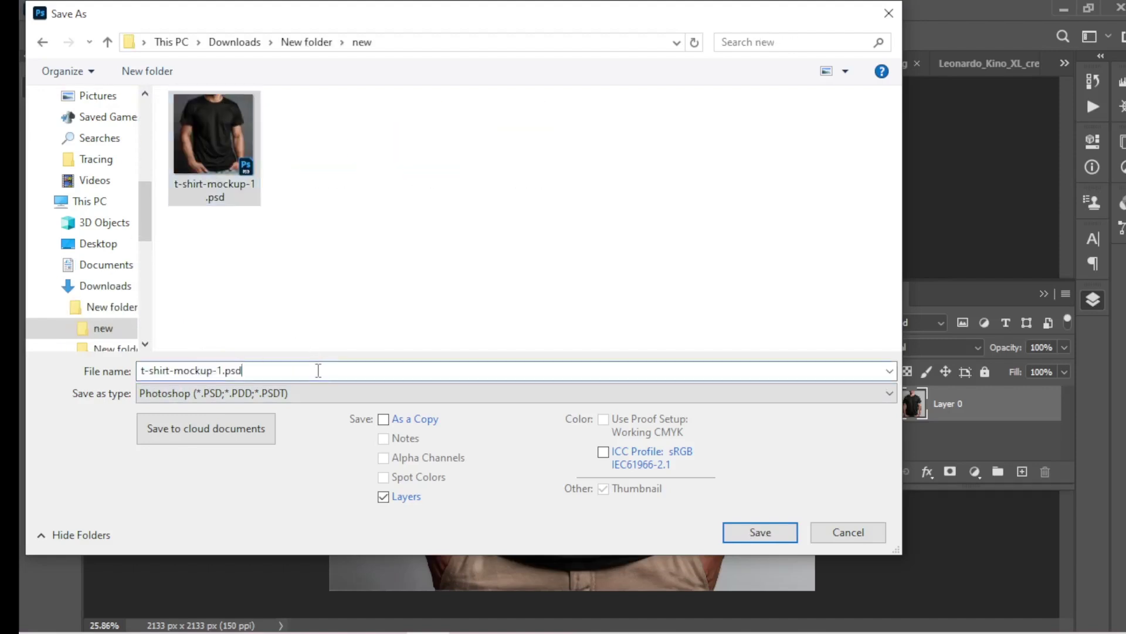
double_click(319, 369)
type("2")
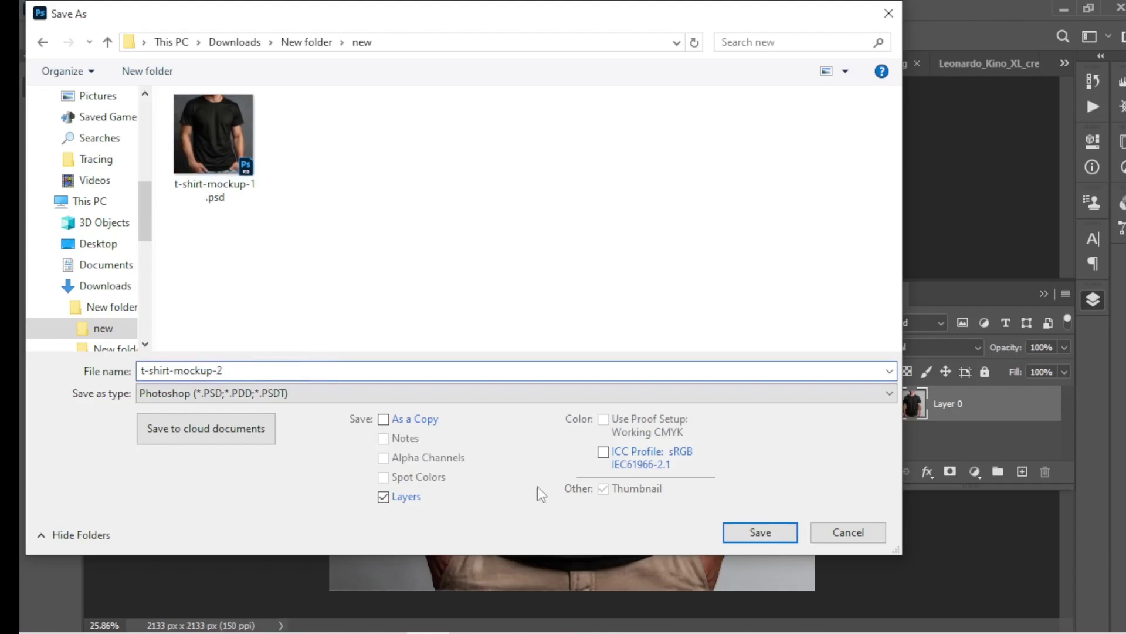
left_click(738, 530)
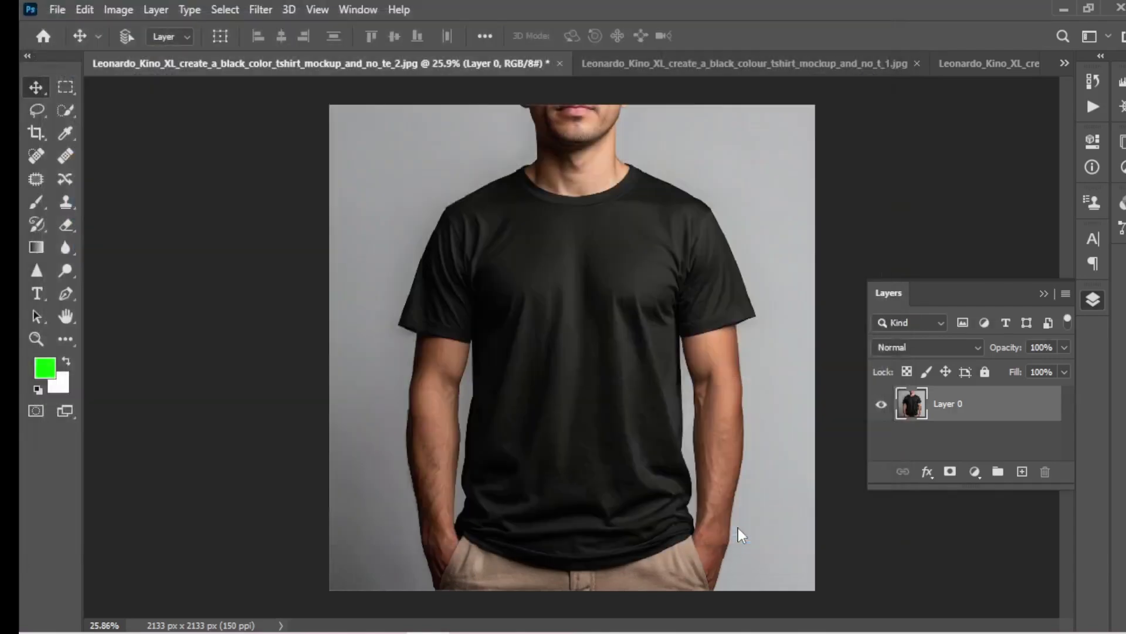
Step: Export the second T-shirt image with Save for Web (Legacy) as a JPEG named t-shirt-mockup-2 in the new folder
left_click(58, 9)
mouse_move(204, 267)
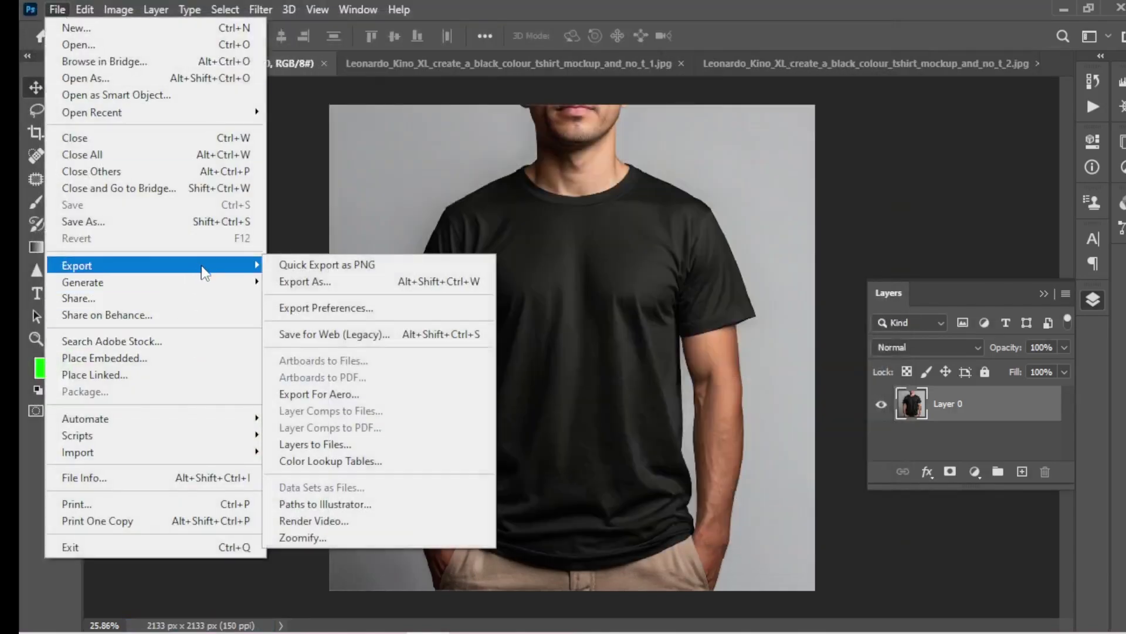
left_click(342, 335)
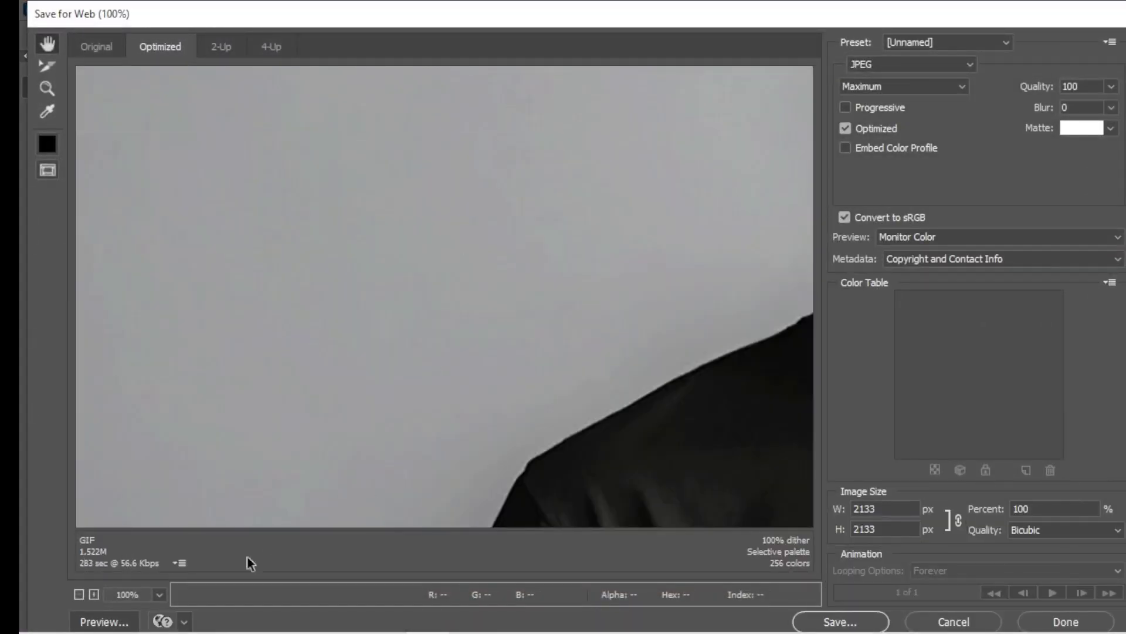
left_click(810, 627)
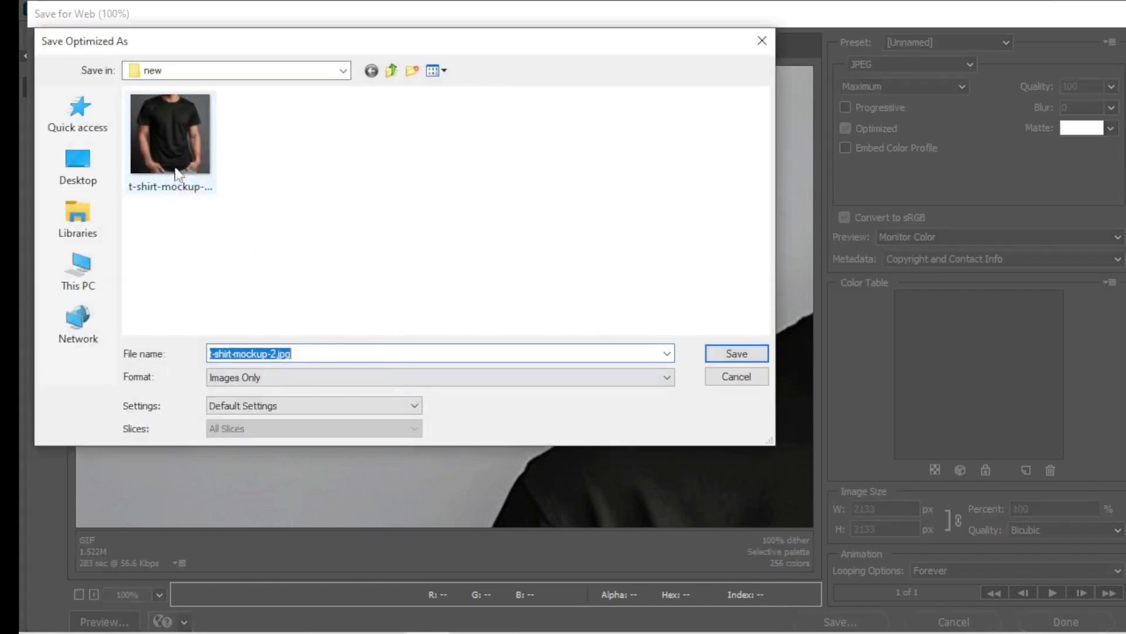
left_click(165, 141)
double_click(315, 350)
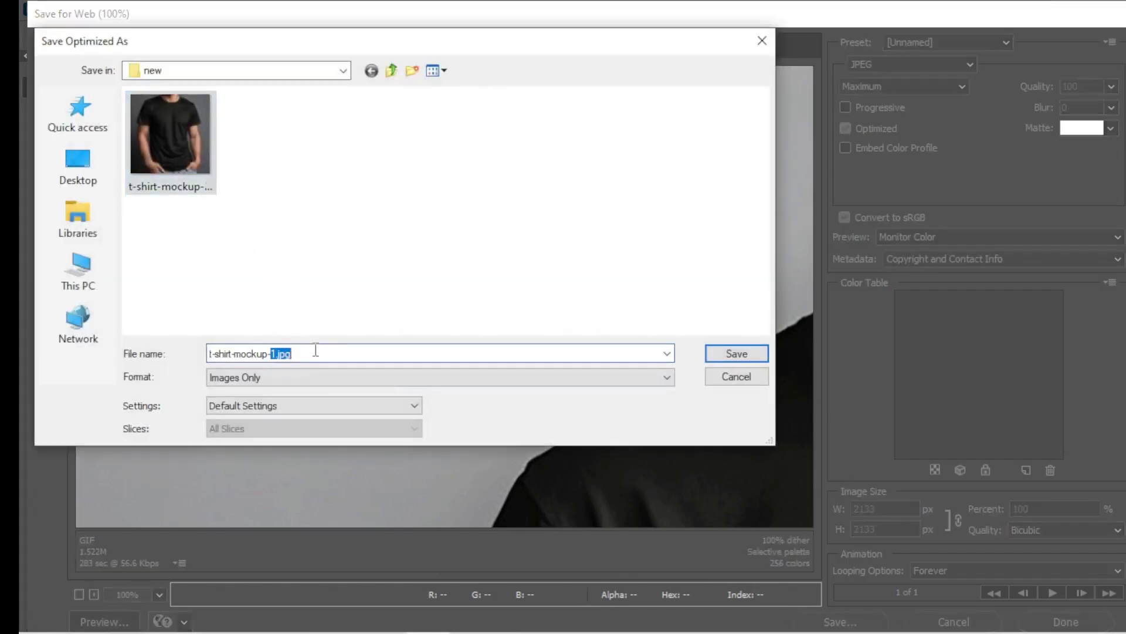
type("2")
left_click(733, 353)
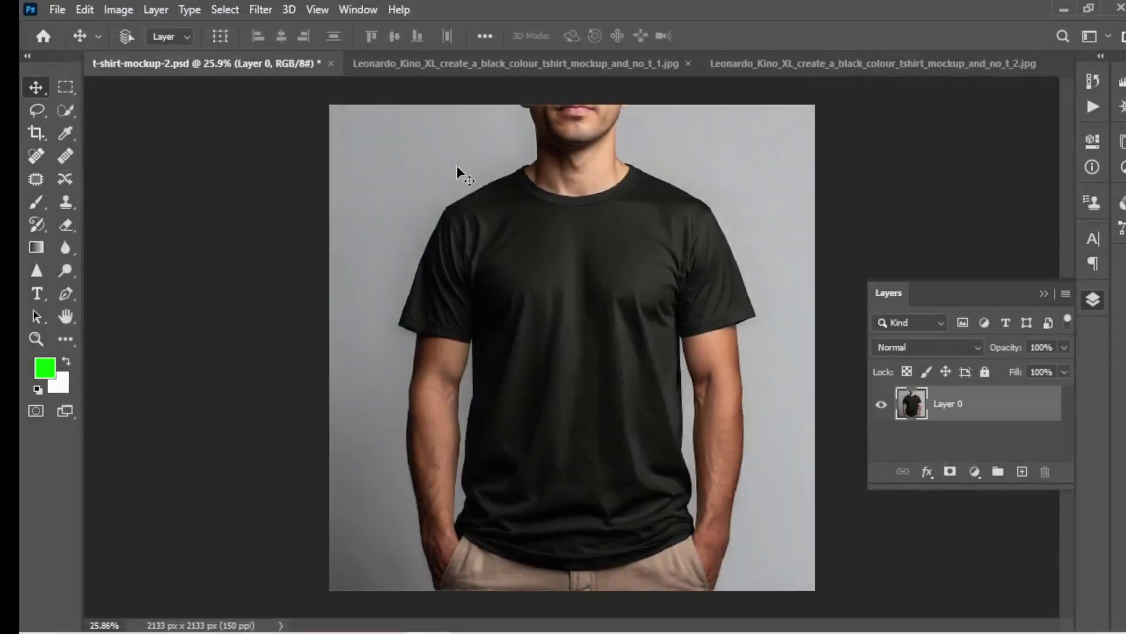
Step: Close t-shirt-mockup-2.psd without saving changes and unlock the Background layer of Leonardo_Kino_XL_create_a_black_colour_tshirt_mockup_and_no_t_1.jpg
left_click(331, 63)
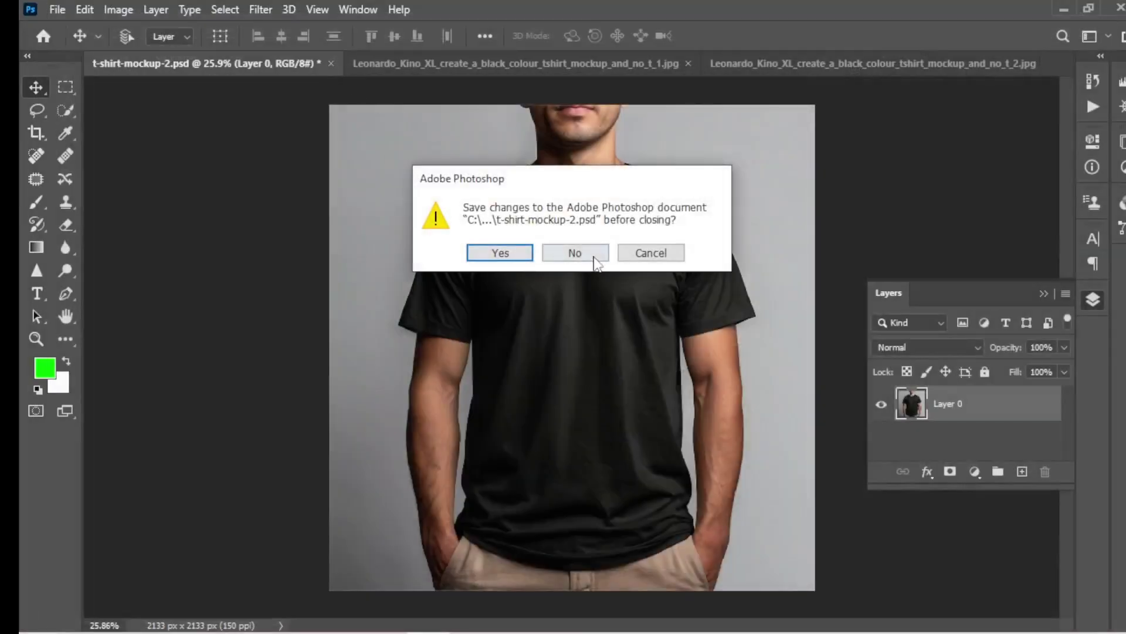
left_click(575, 253)
key("z")
left_click_drag(605, 242, 546, 244)
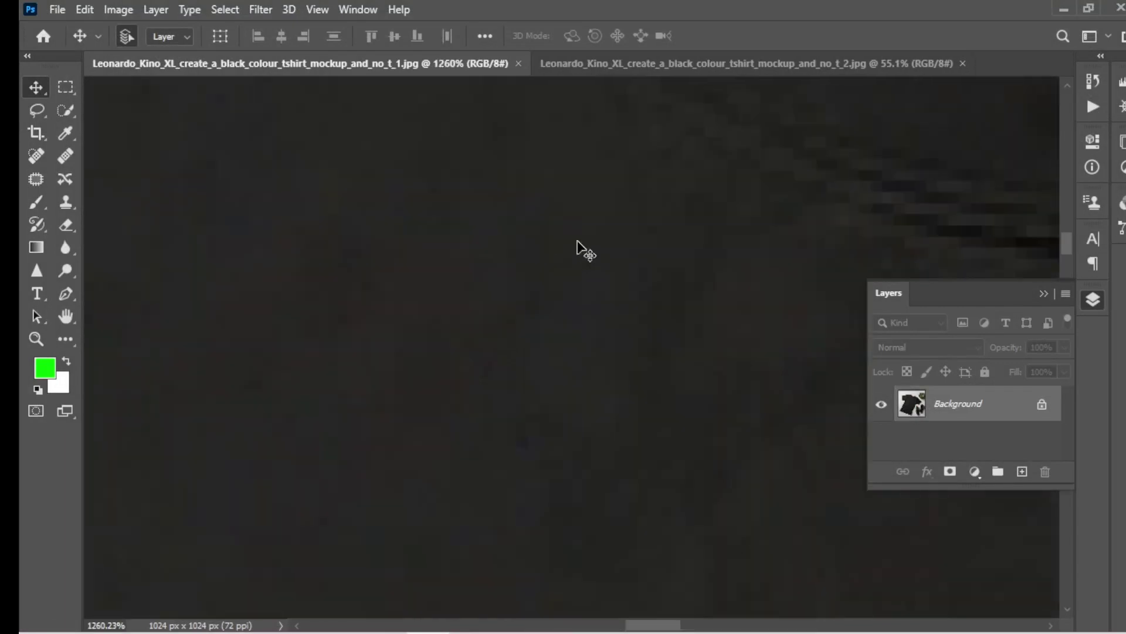
scroll(579, 243, "down", 5)
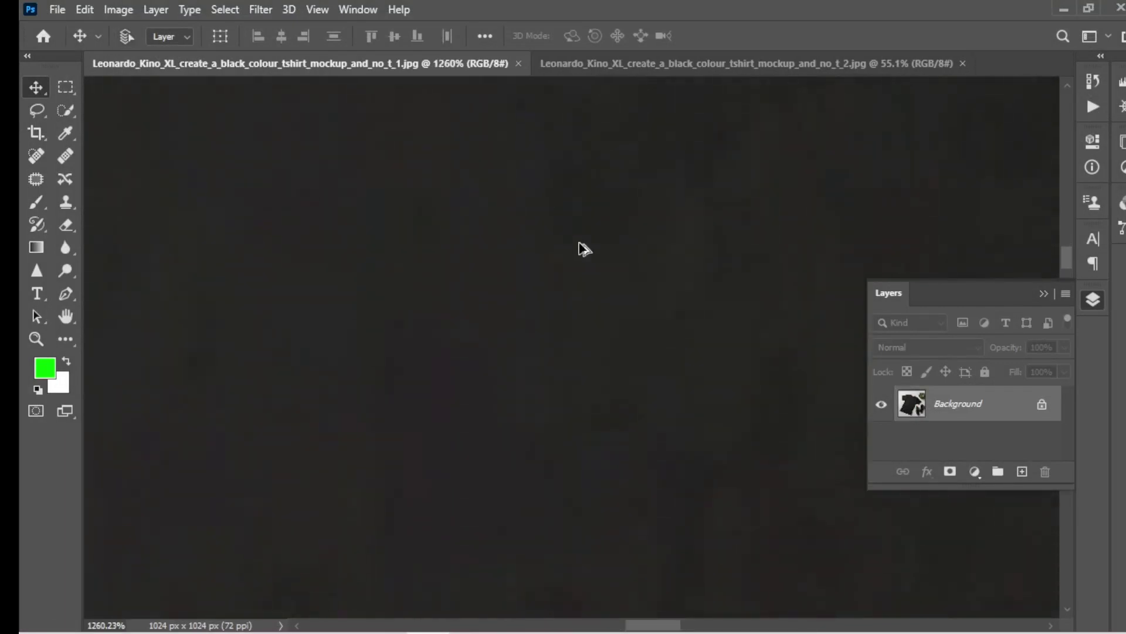
left_click(1042, 404)
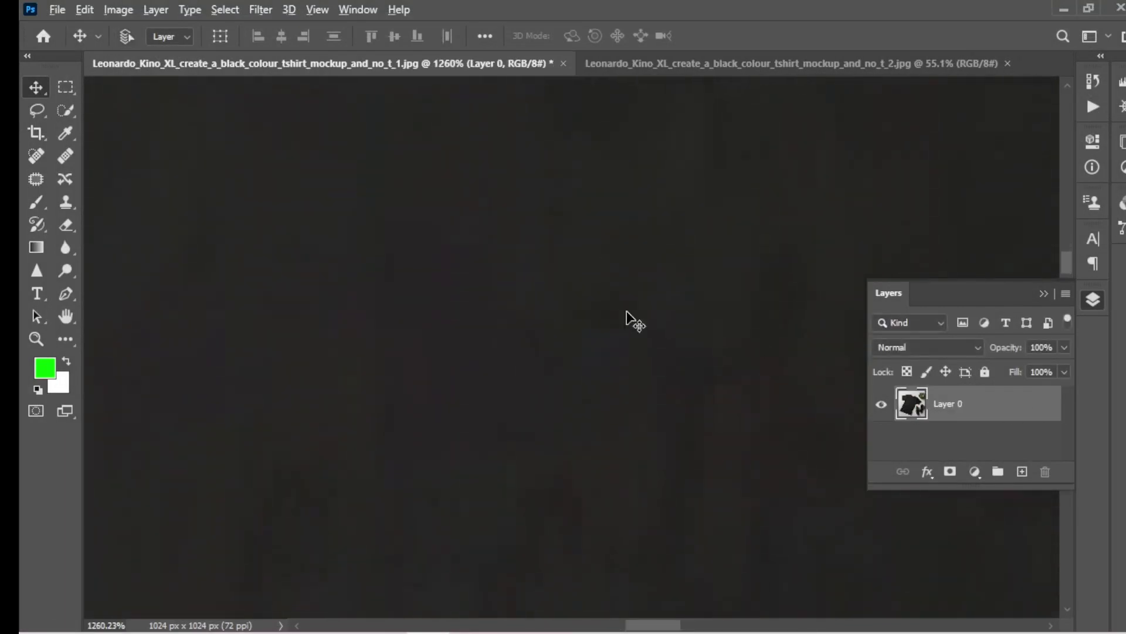
Step: Resample the flat-lay T-shirt image with shoes and plant to a resolution of 150 pixels/inch
scroll(626, 311, "down", 10)
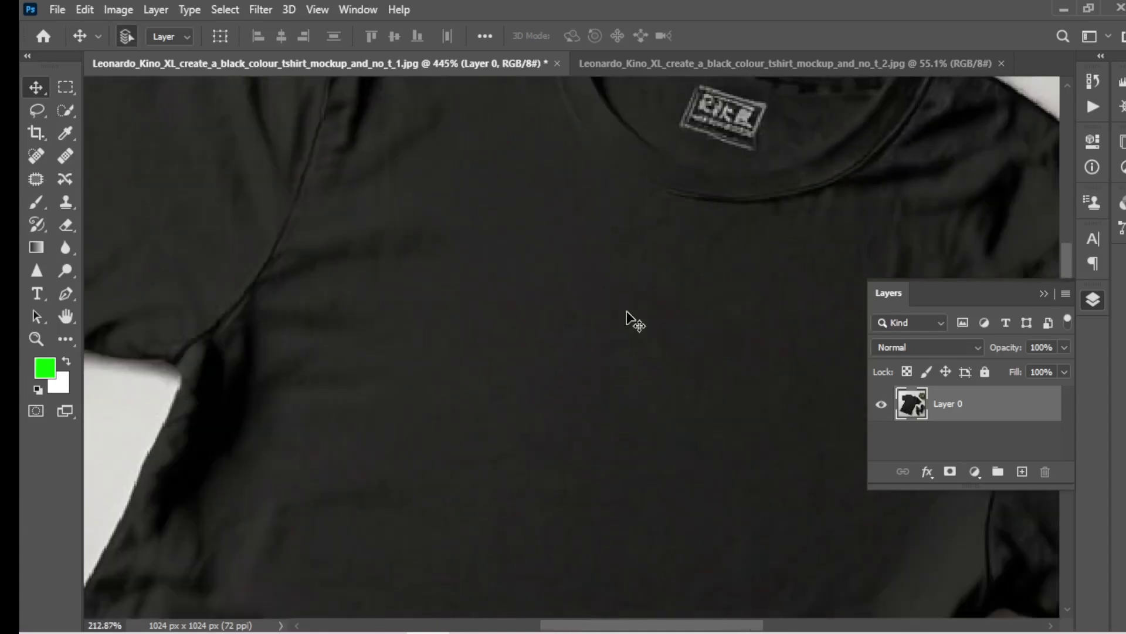
scroll(626, 312, "up", 2)
scroll(626, 312, "down", 5)
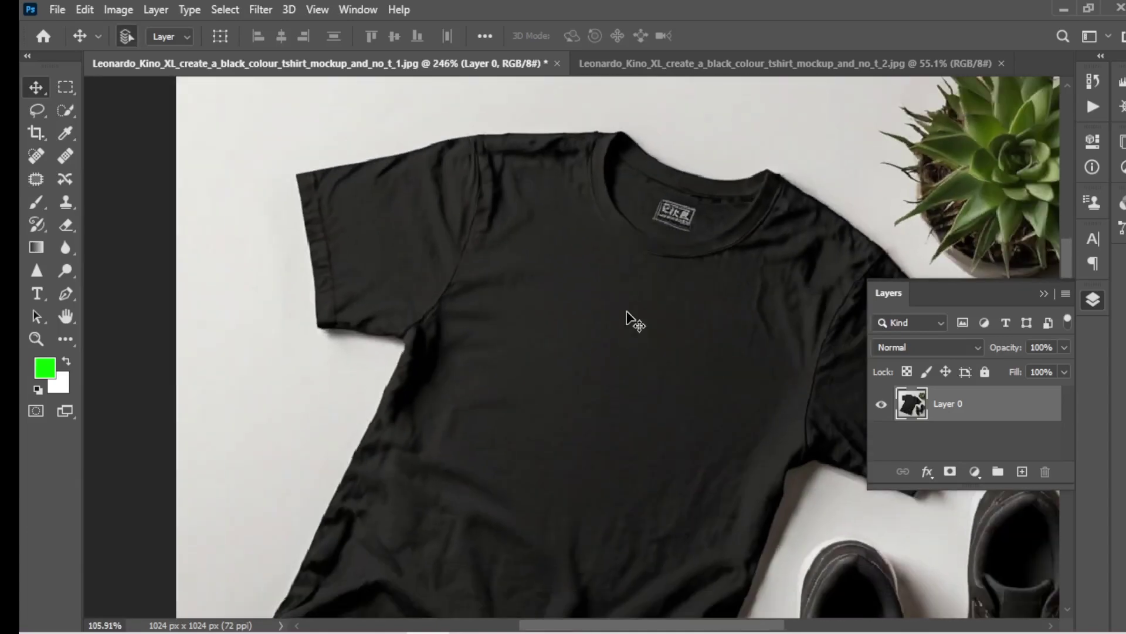
scroll(626, 312, "down", 2)
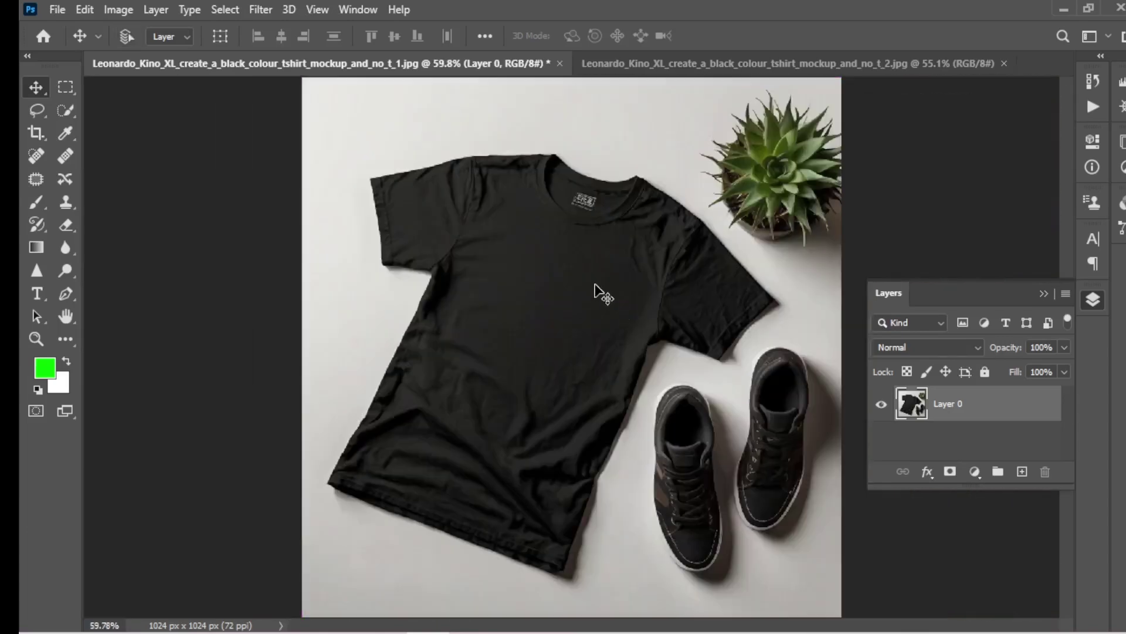
left_click(117, 10)
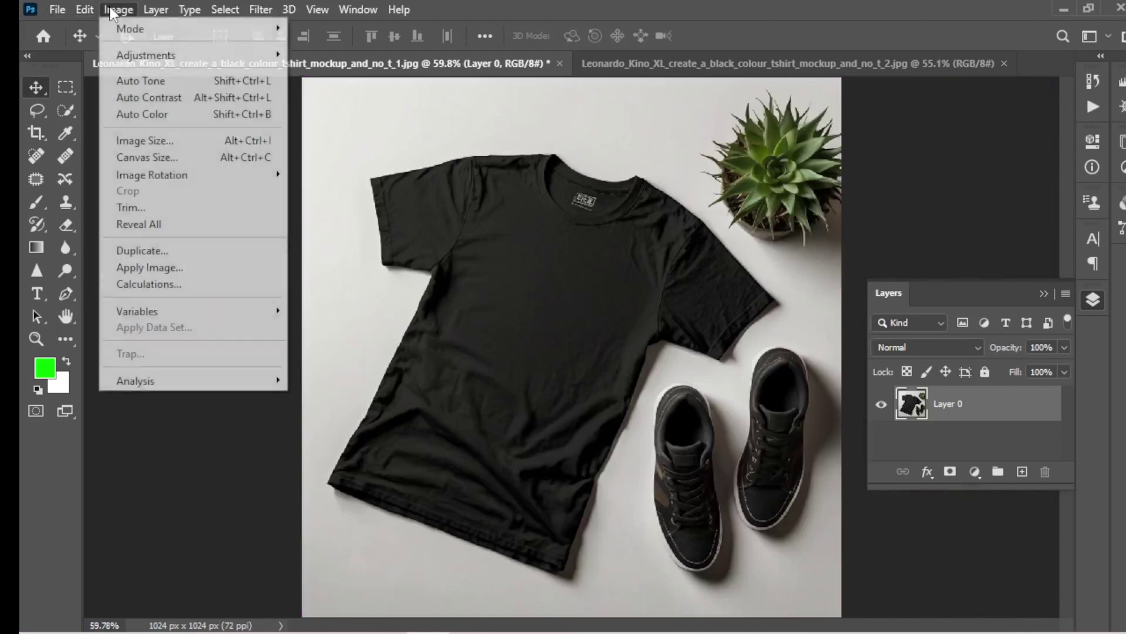
left_click(167, 135)
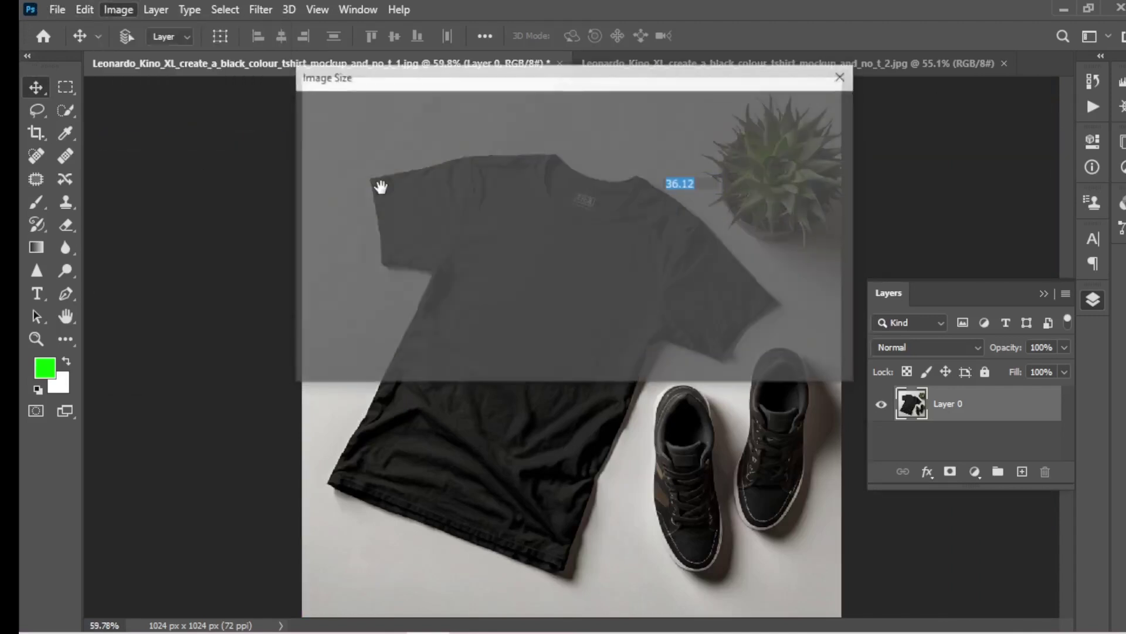
double_click(690, 240)
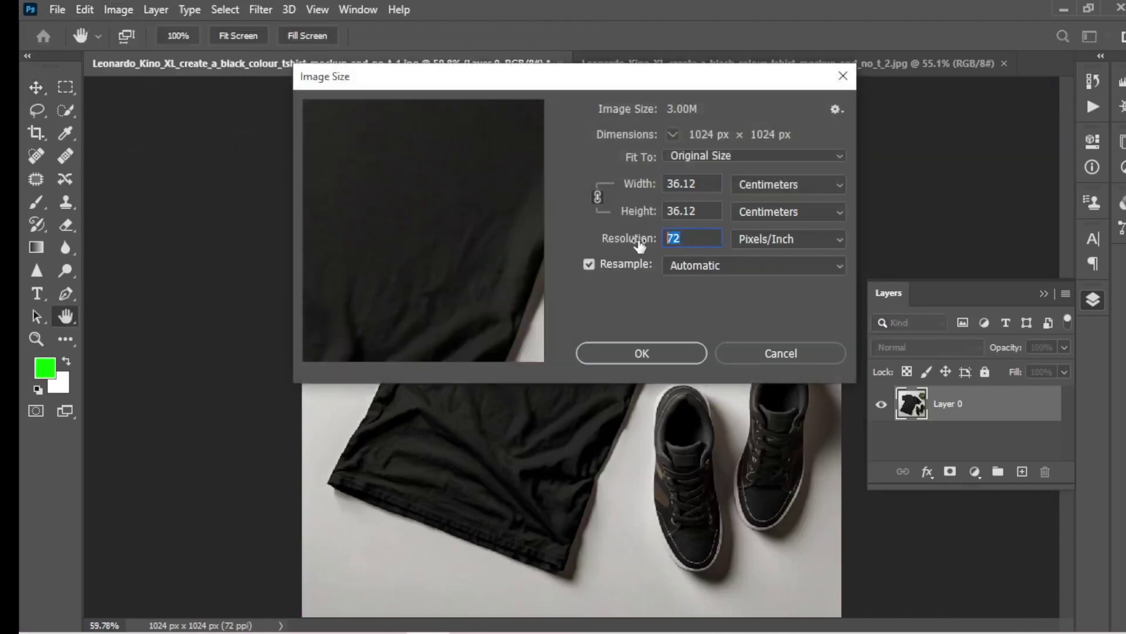
type("150")
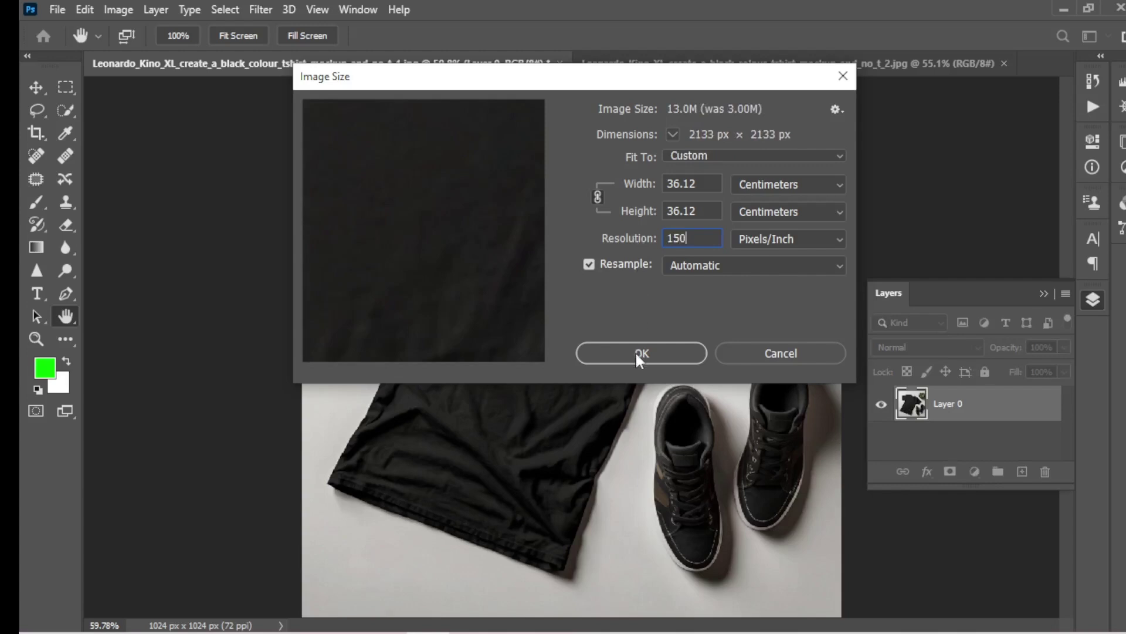
left_click(634, 351)
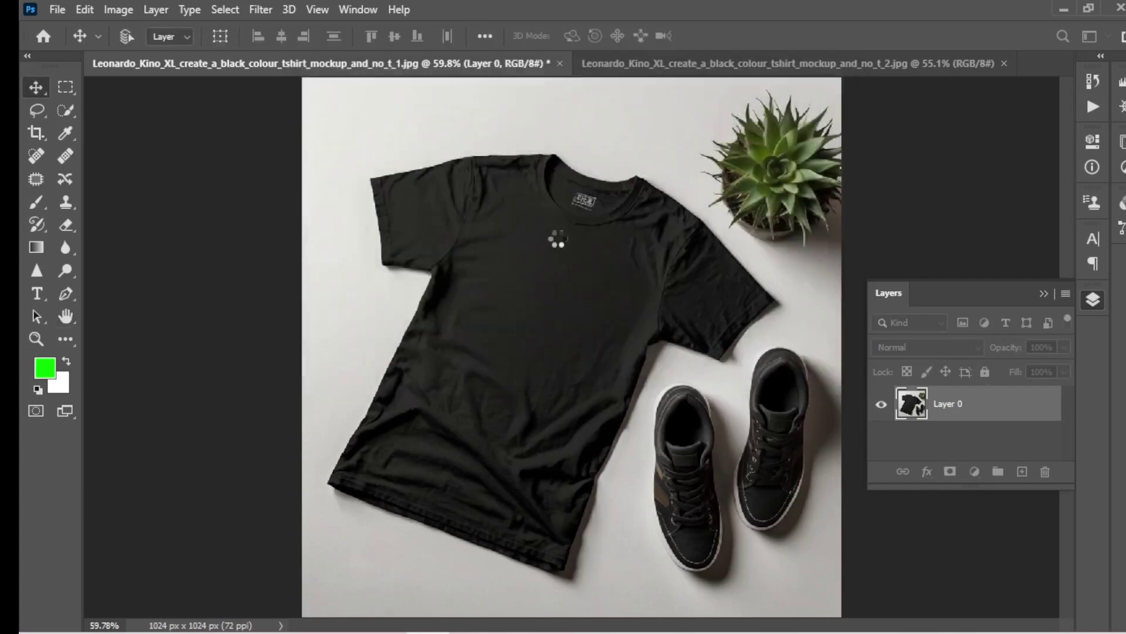
Step: Save the flat-lay T-shirt image in Photoshop PSD format as t-shirt-mockup-3 in Downloads > New folder > new
scroll(560, 245, "down", 3)
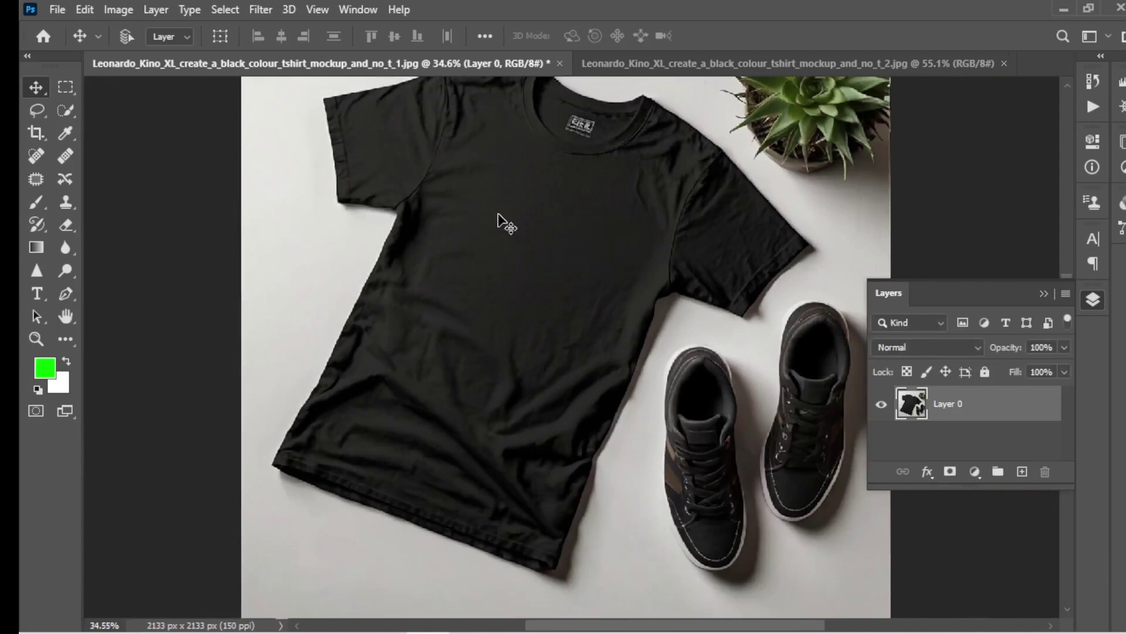
left_click(57, 9)
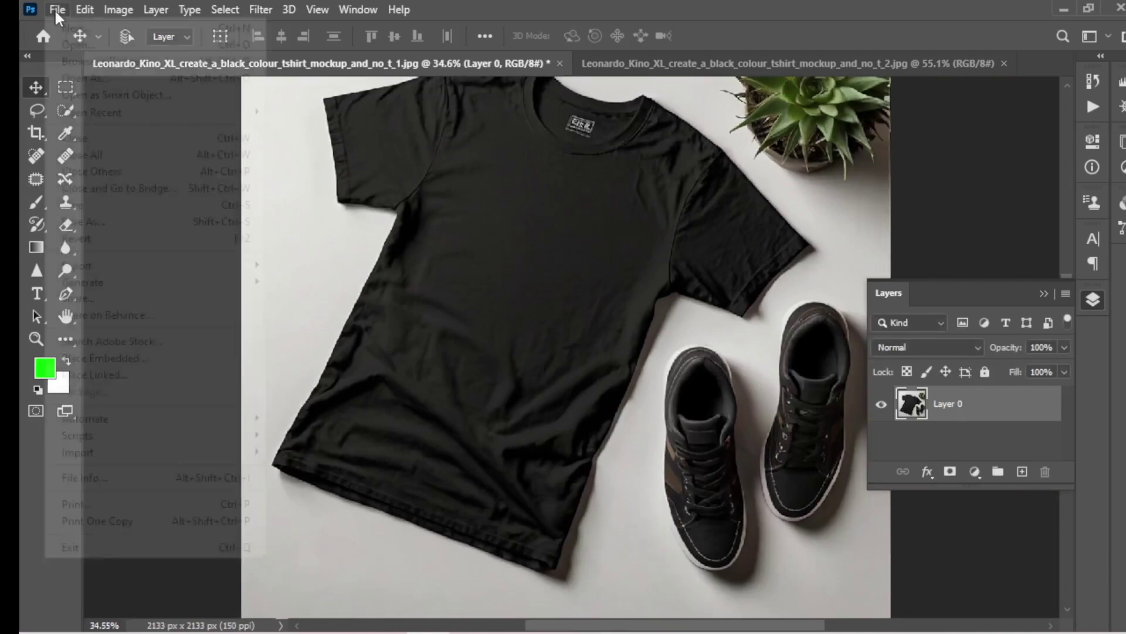
left_click(135, 220)
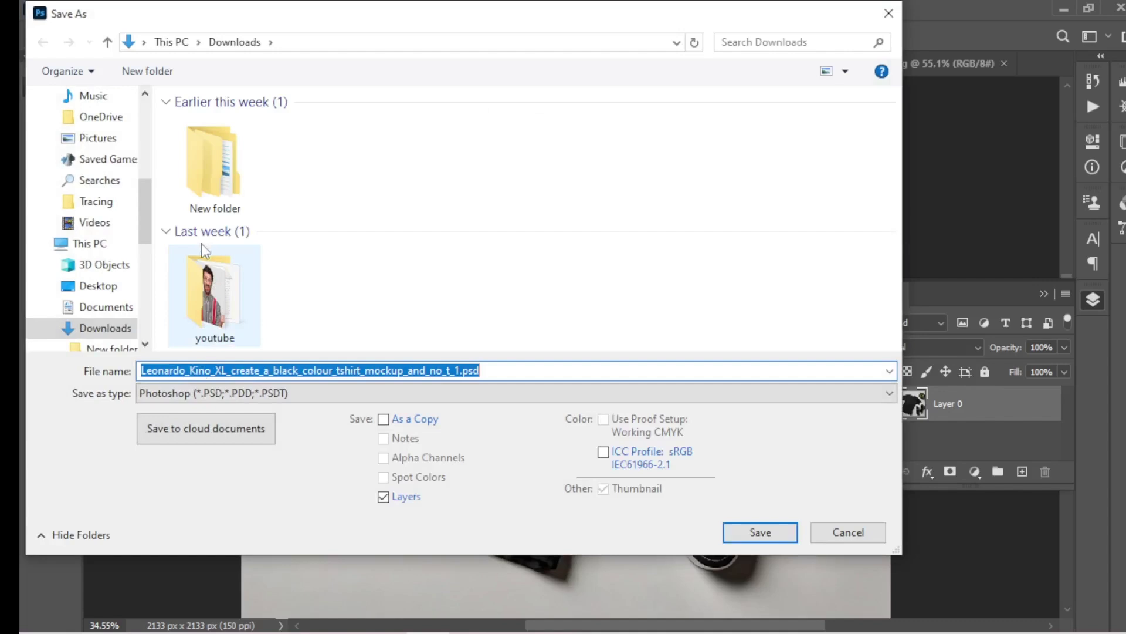
double_click(214, 163)
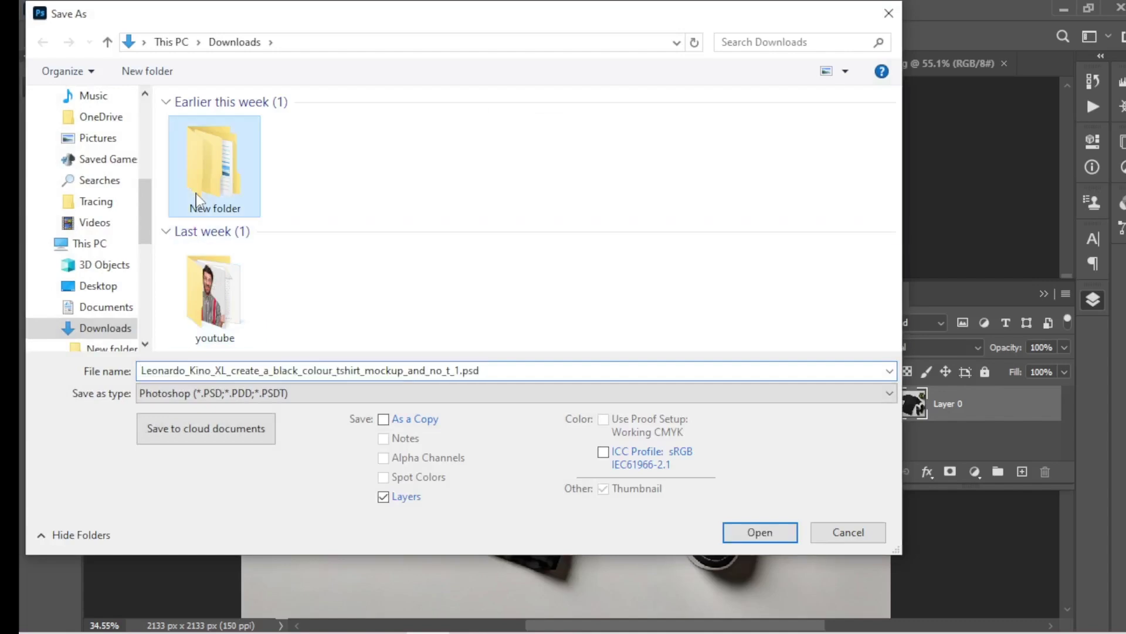
double_click(200, 141)
left_click(323, 138)
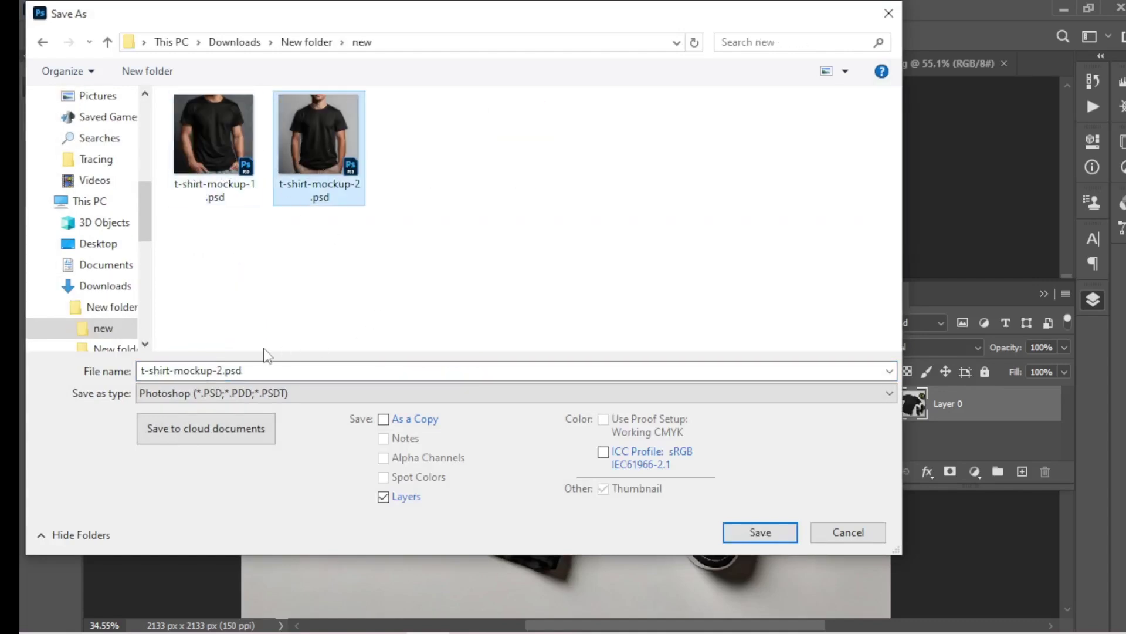
double_click(258, 370)
type("3")
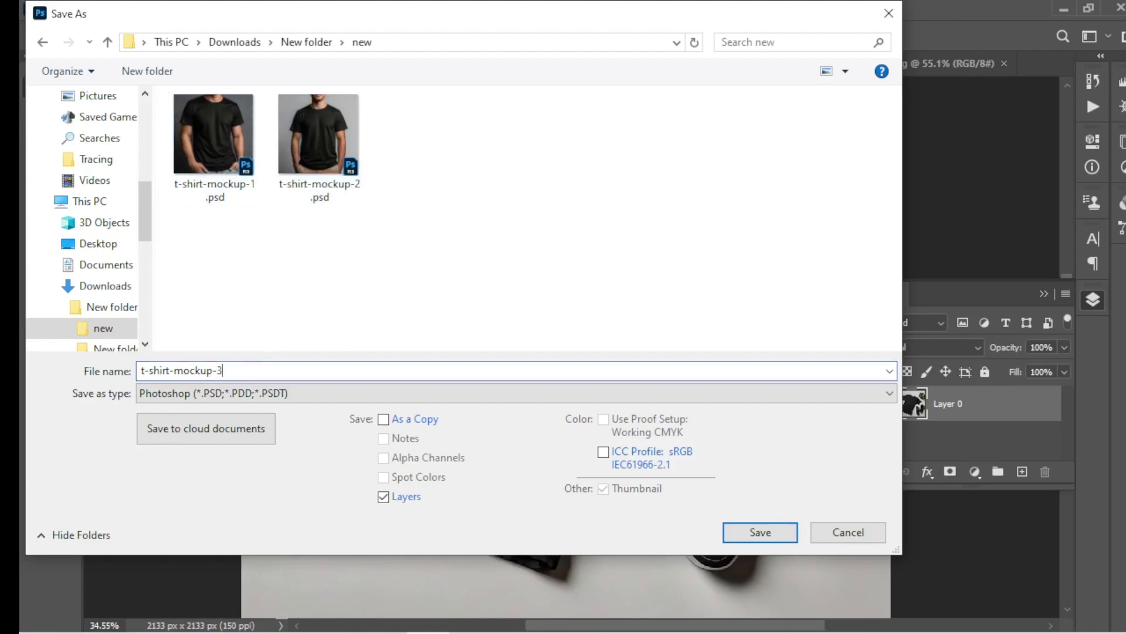
left_click(757, 532)
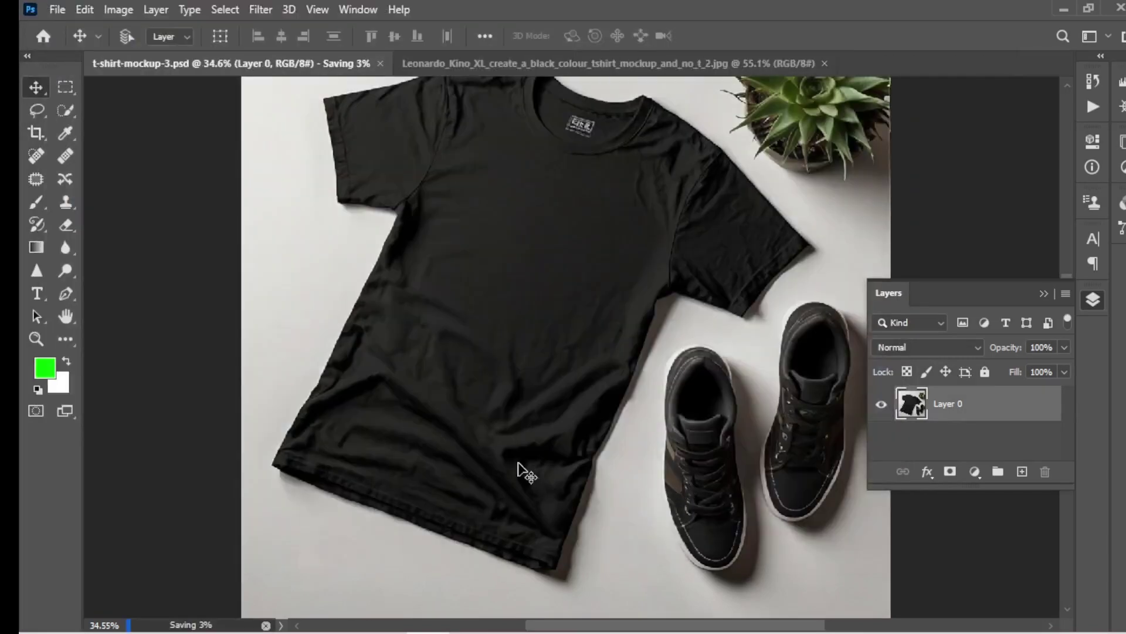
Step: Export the flat-lay T-shirt image with Save for Web (Legacy) as a maximum-quality JPEG named t-shirt-mockup-3 in the new folder
left_click(58, 9)
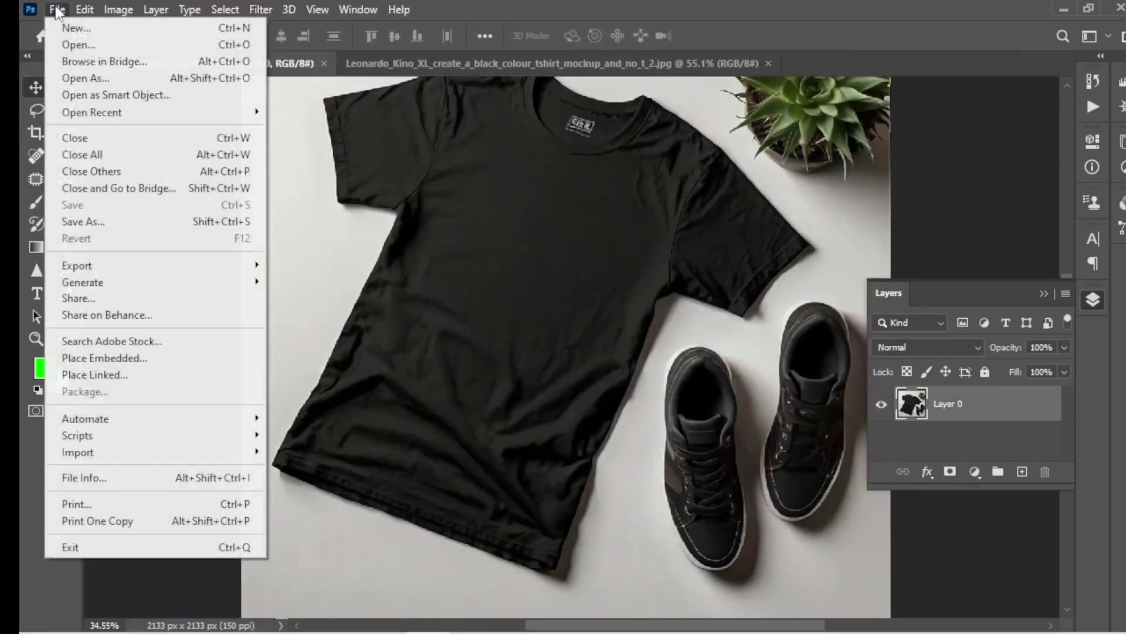
mouse_move(111, 272)
left_click(353, 332)
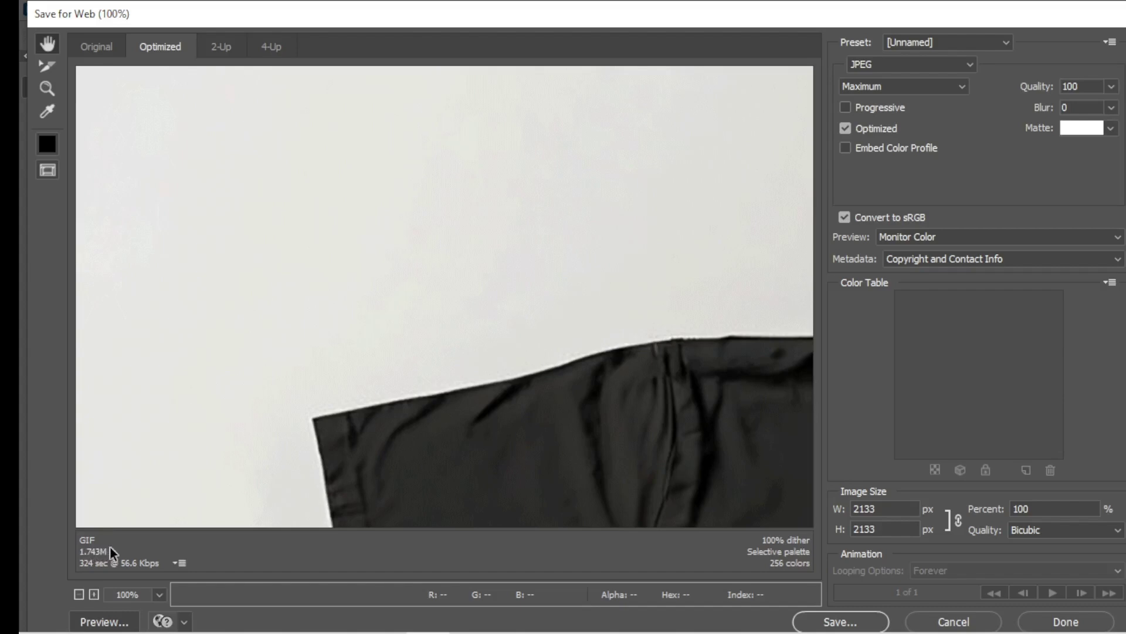
left_click(843, 623)
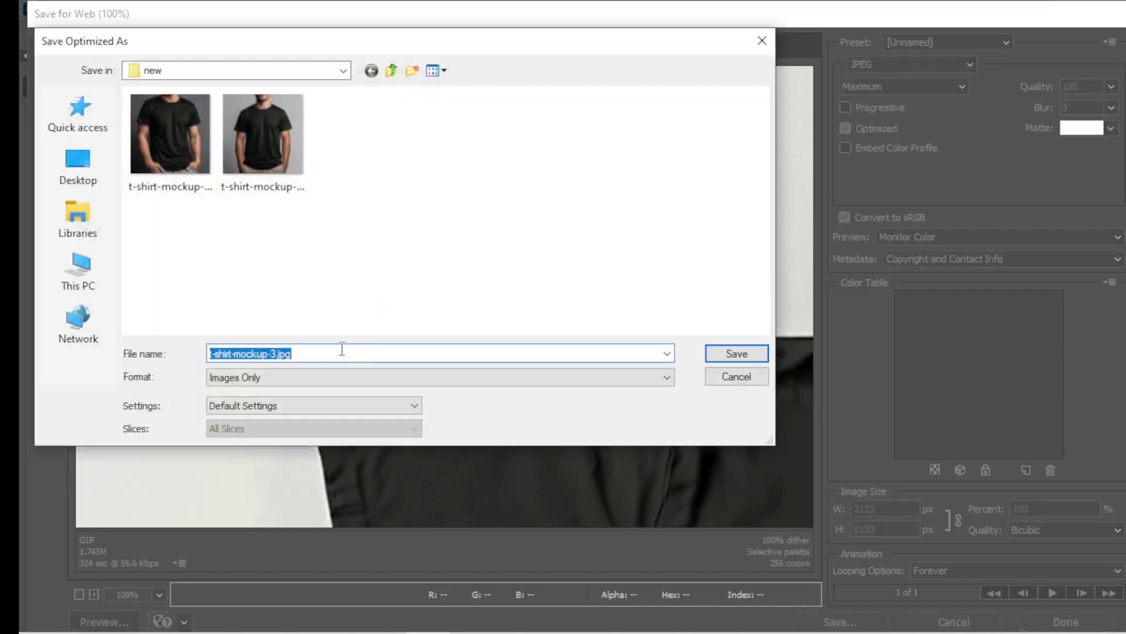
left_click(342, 349)
key("shift+Left")
key("shift+Left")
key("shift+Left")
key("shift+Left")
key("shift+Left")
type("1")
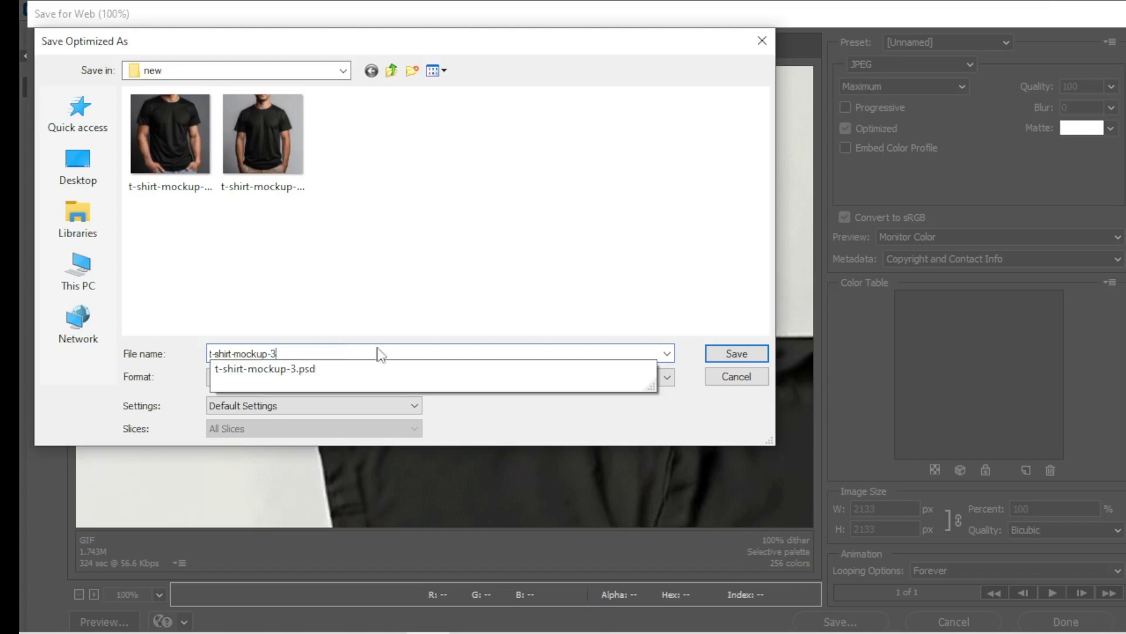
left_click(737, 353)
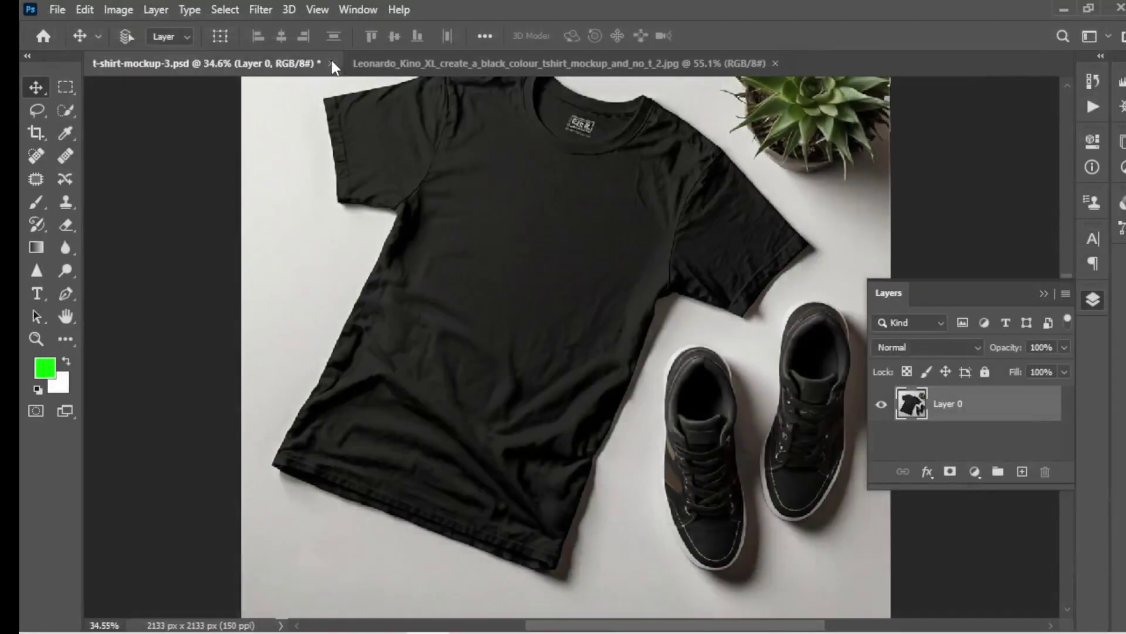
Step: Close t-shirt-mockup-3.psd without saving changes and unlock the Background layer of Leonardo_Kino_XL_create_a_black_colour_tshirt_mockup_and_no_t_2.jpg
left_click(332, 63)
left_click(578, 253)
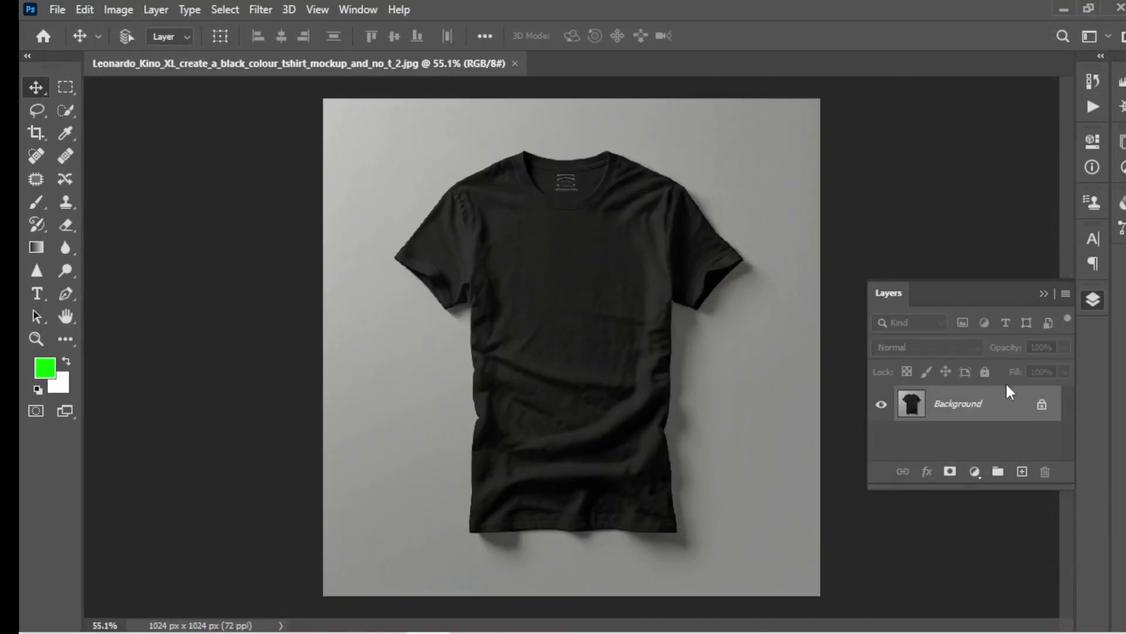
left_click(1044, 405)
Step: Resample the T-shirt image on the plain gray background to a resolution of 150 pixels/inch
left_click(118, 10)
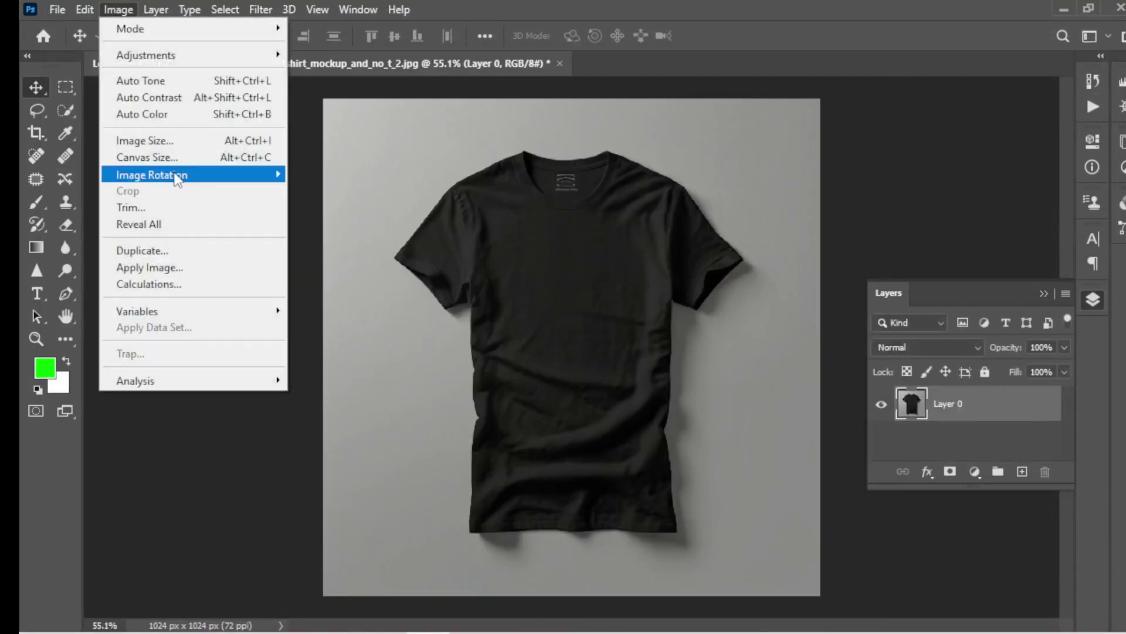
left_click(172, 143)
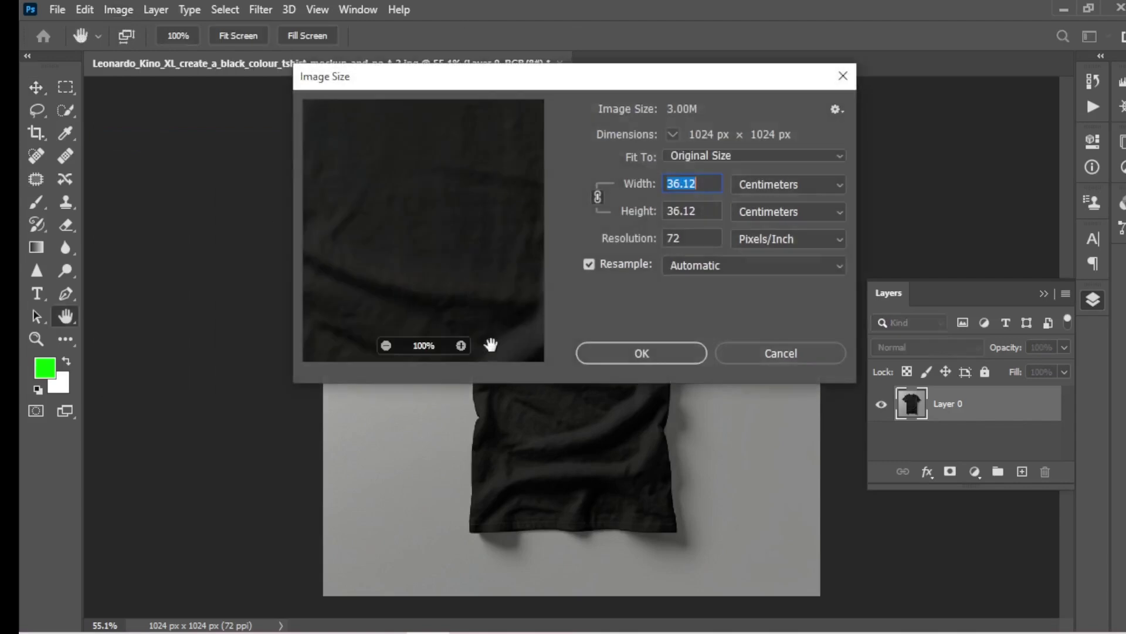
left_click_drag(690, 244, 668, 242)
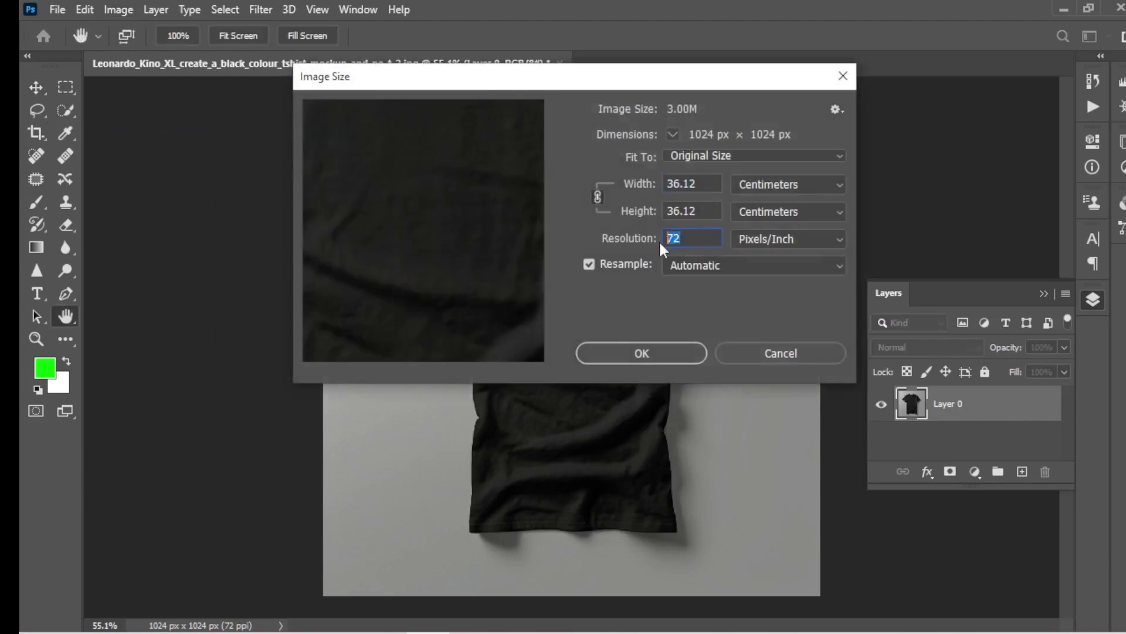
type("150")
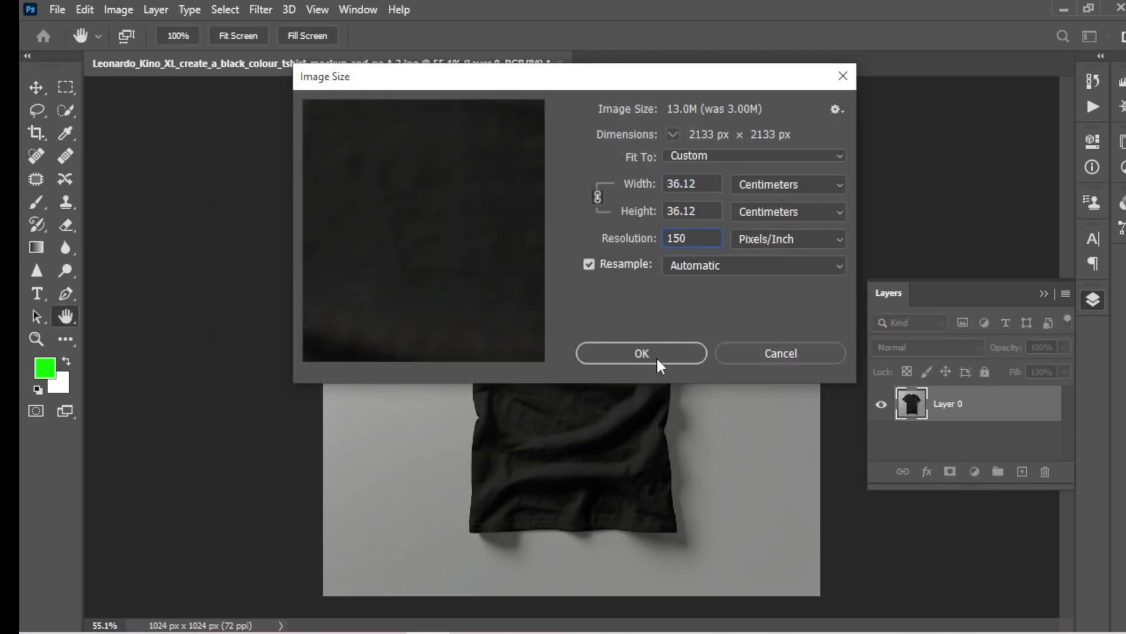
left_click(661, 359)
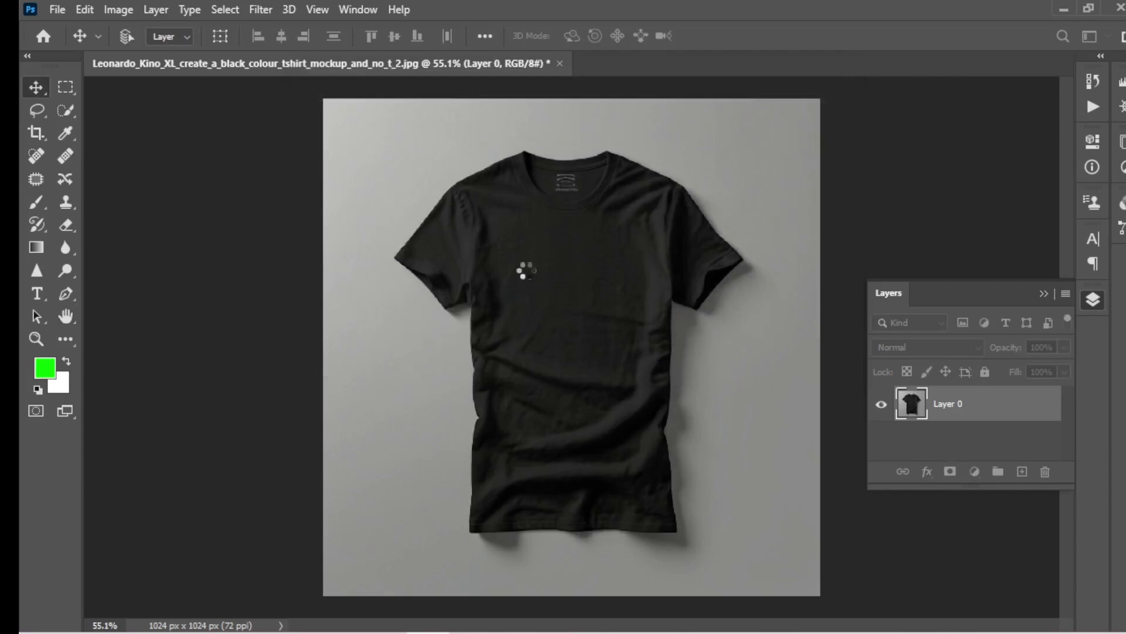
Step: Save the gray-background T-shirt image in Photoshop PSD format as t-shirt-mockup-4 in Downloads > New folder > new
scroll(502, 271, "down", 3)
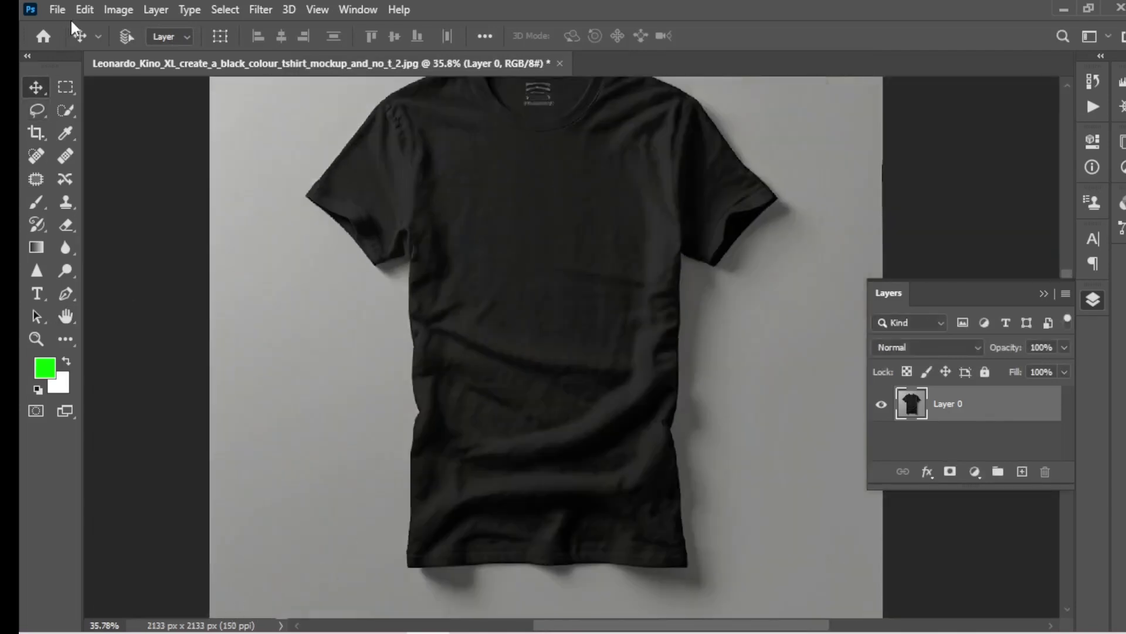
left_click(57, 9)
left_click(143, 223)
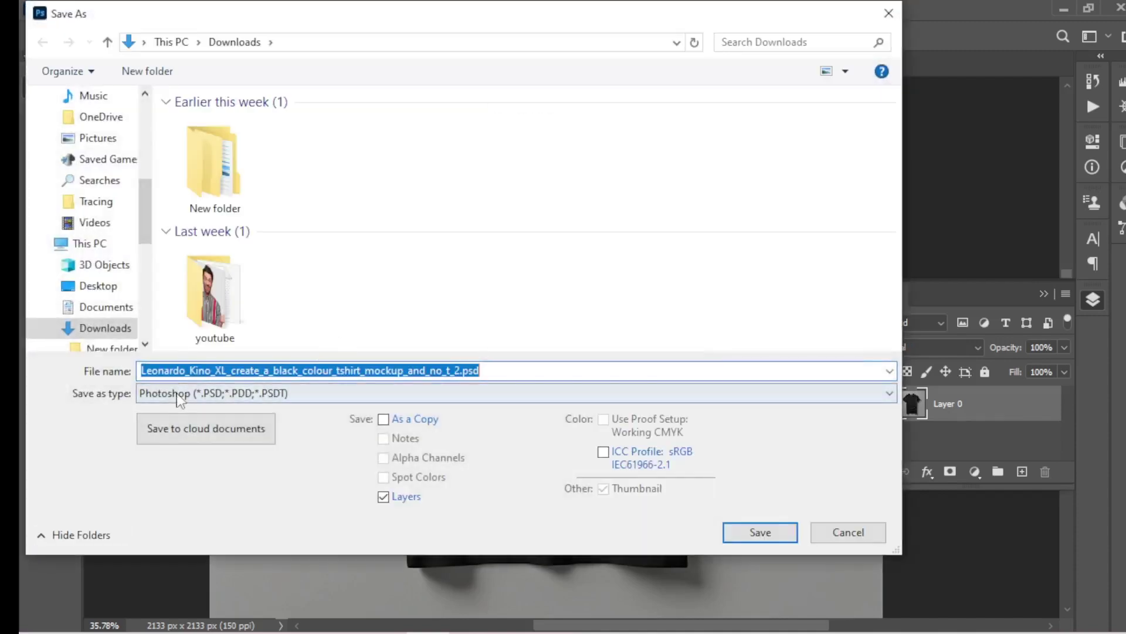
double_click(213, 154)
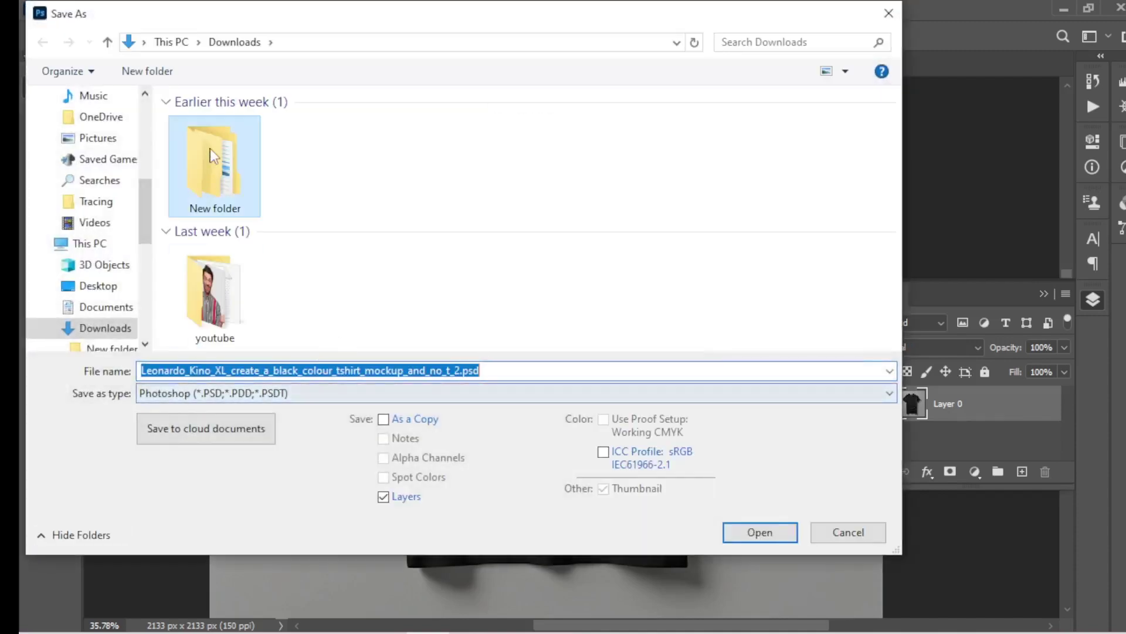
double_click(213, 153)
left_click(424, 141)
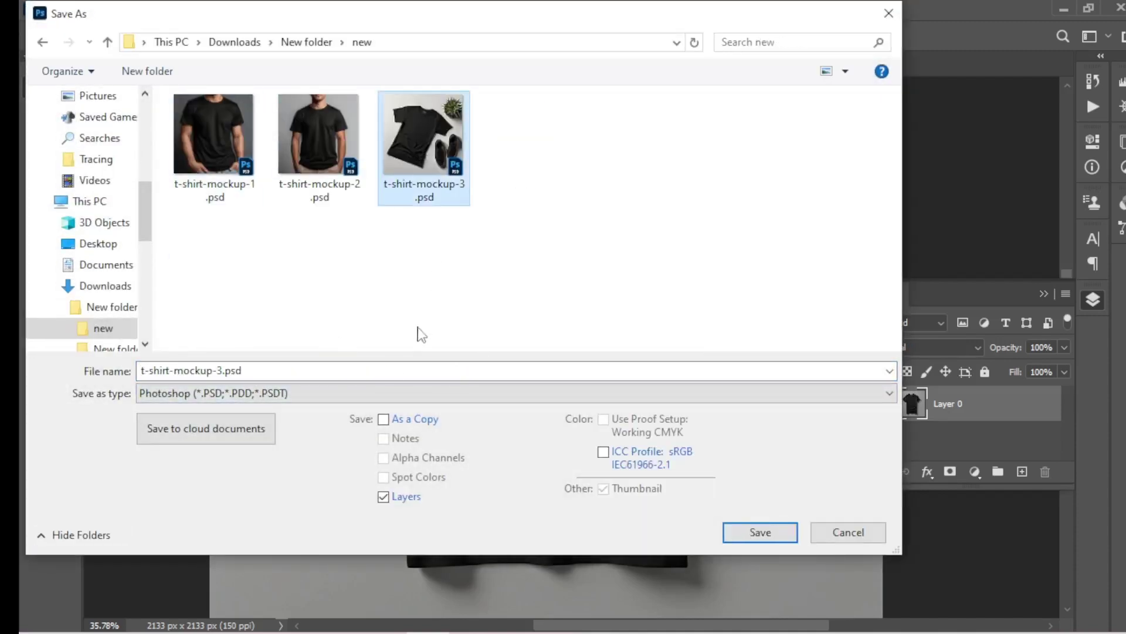
left_click(394, 367)
key("End")
key("shift+Left")
key("shift+Left")
key("shift+Left")
key("shift+Left")
key("shift+Left")
type("4")
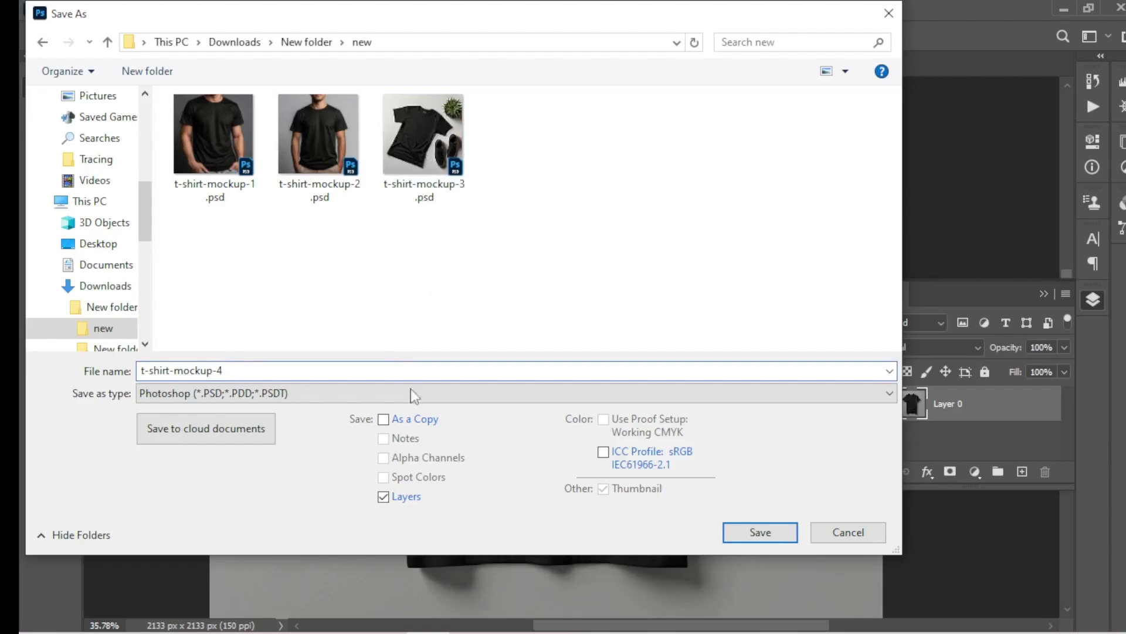
left_click(794, 535)
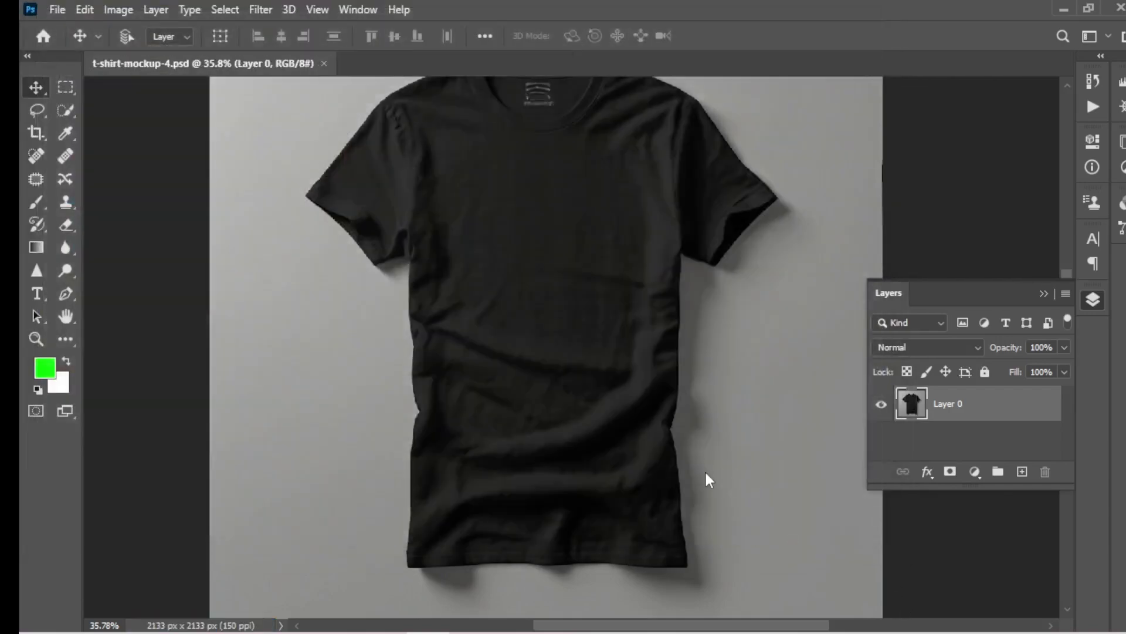
Step: Export the gray-background T-shirt image with Save for Web (Legacy) as a maximum-quality JPEG named t-shirt-mockup-4 in the new folder
left_click(58, 9)
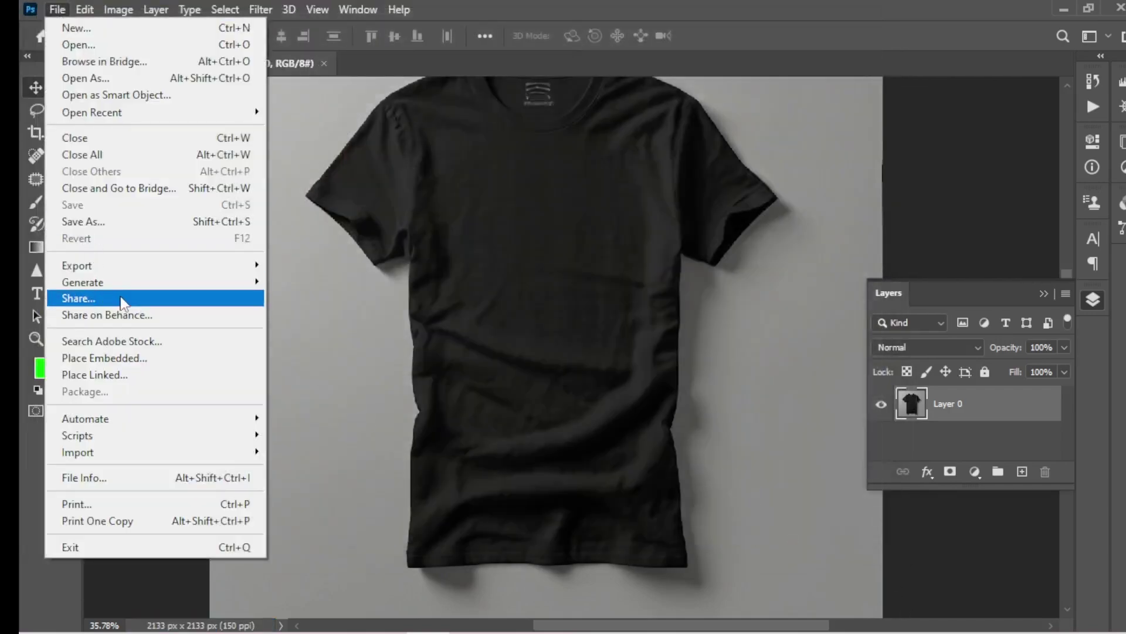
mouse_move(129, 265)
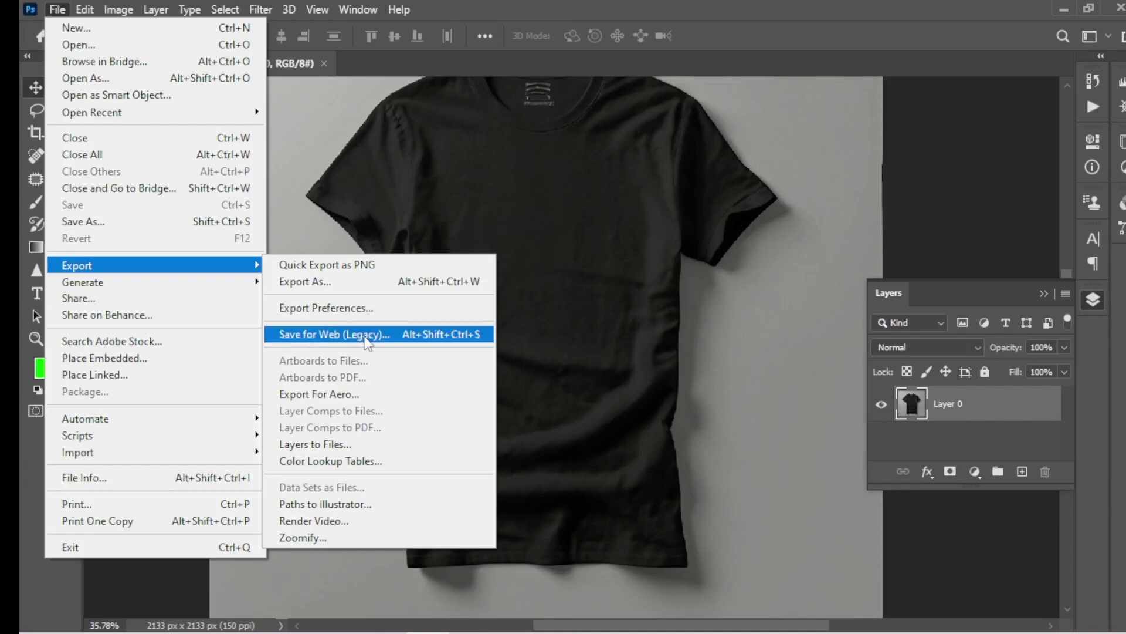
left_click(365, 333)
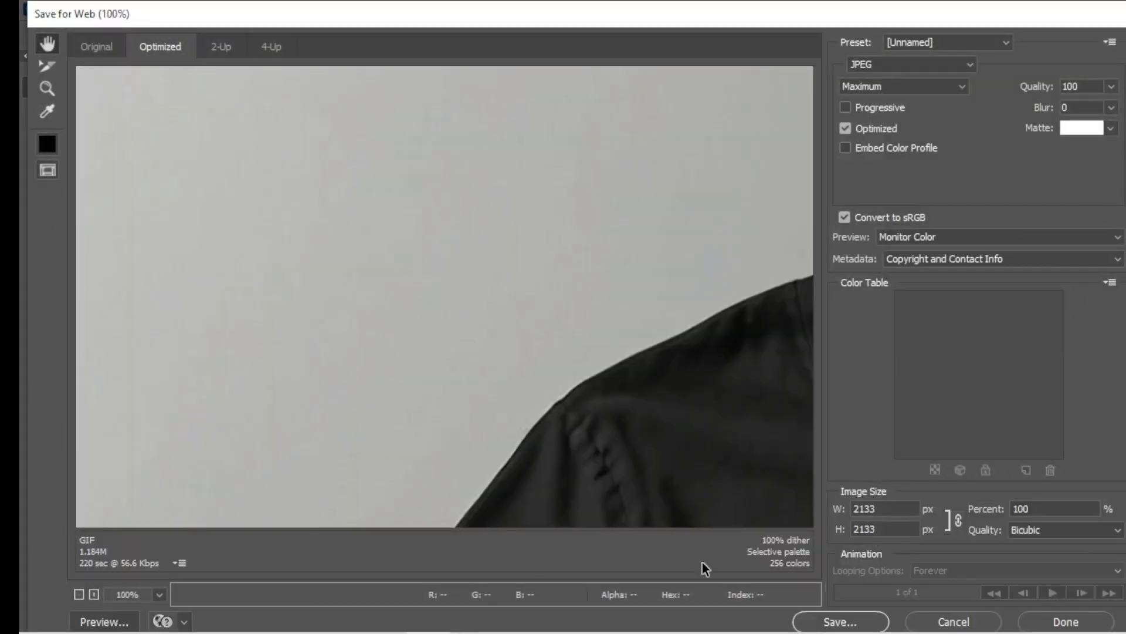
left_click(824, 622)
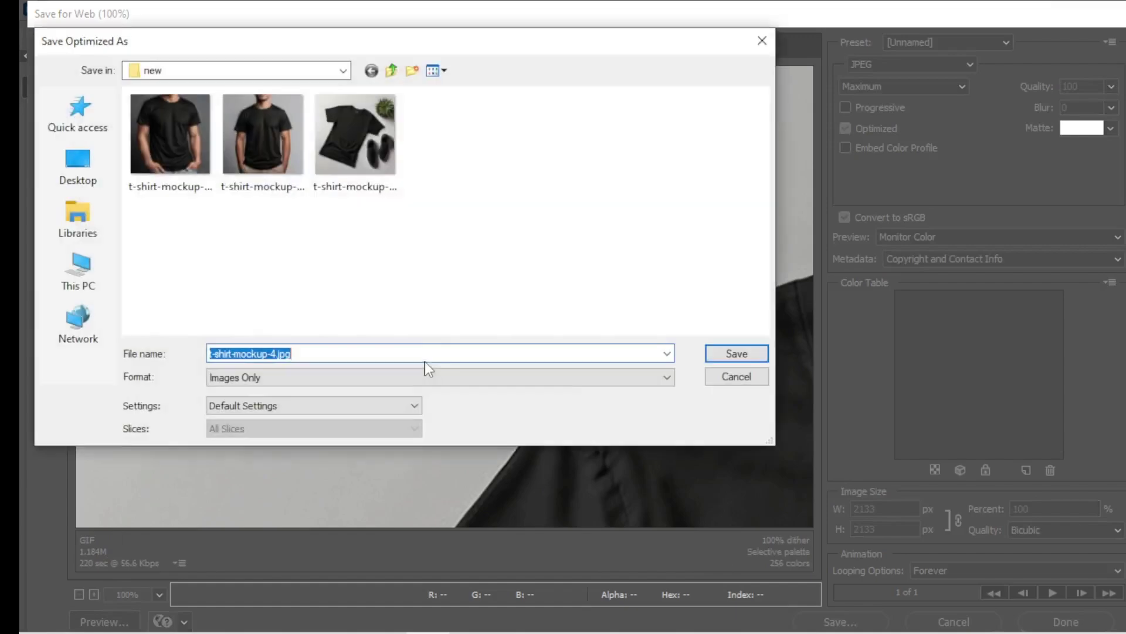
key("Return")
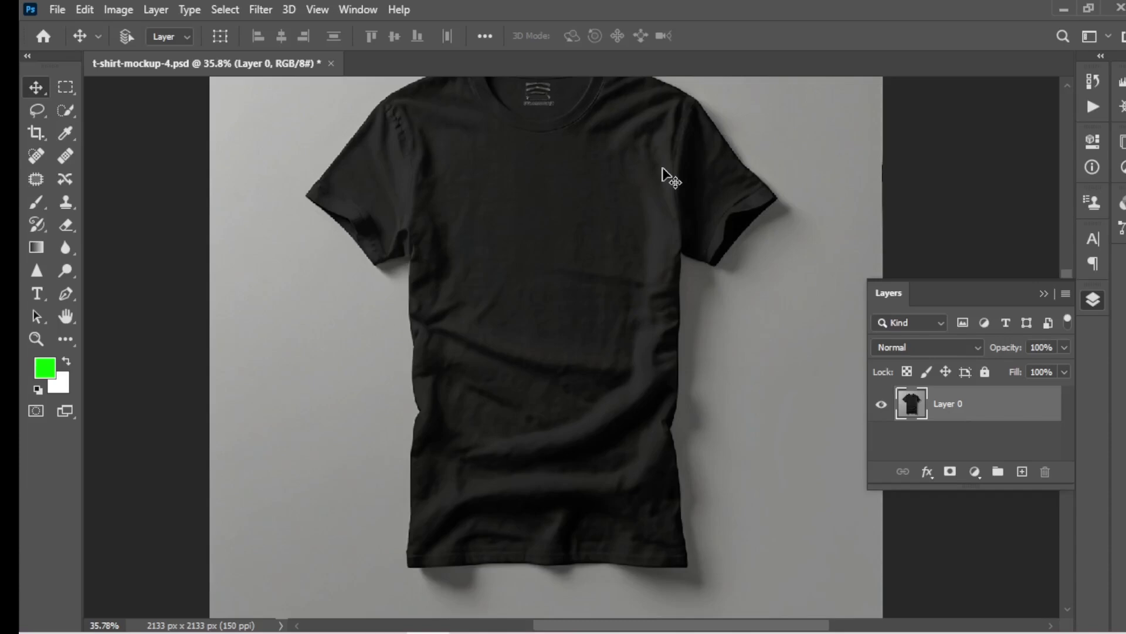
Step: Switch to File Explorer, go to Downloads > New folder > new, and examine t-shirt-mockup-2.psd up close in Windows Photo Viewer
left_click(1059, 10)
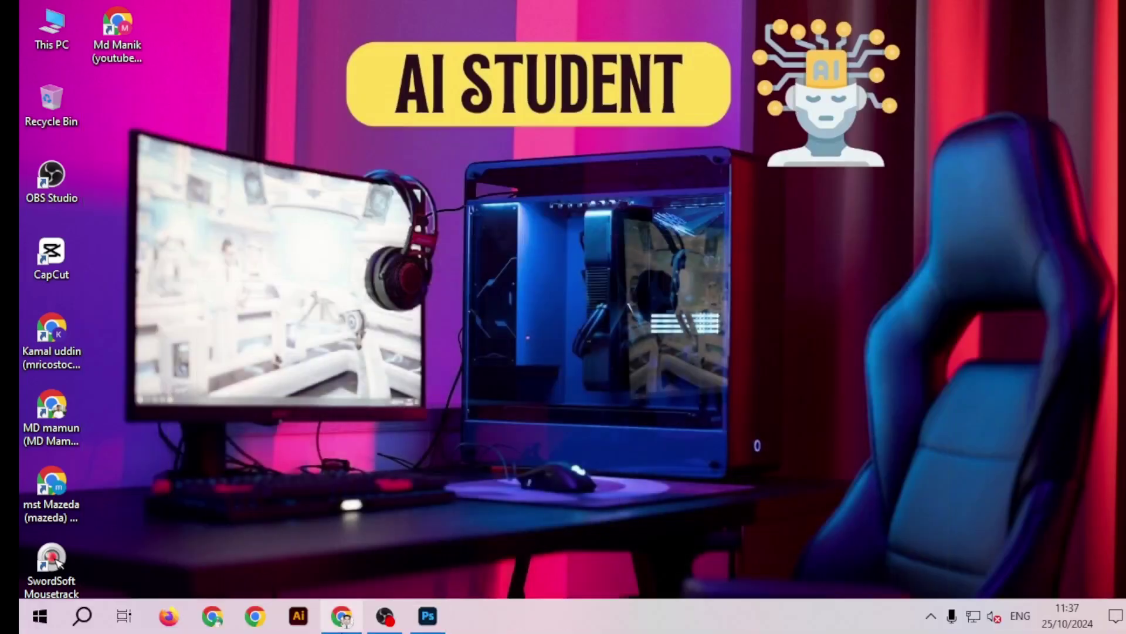
left_click(47, 38)
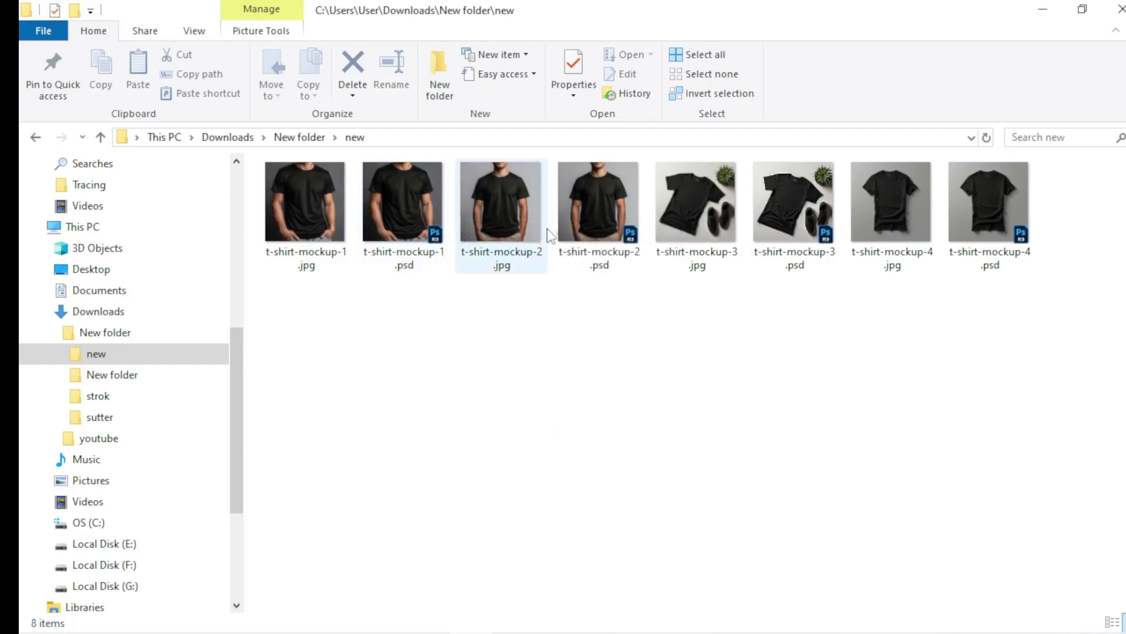
double_click(580, 197)
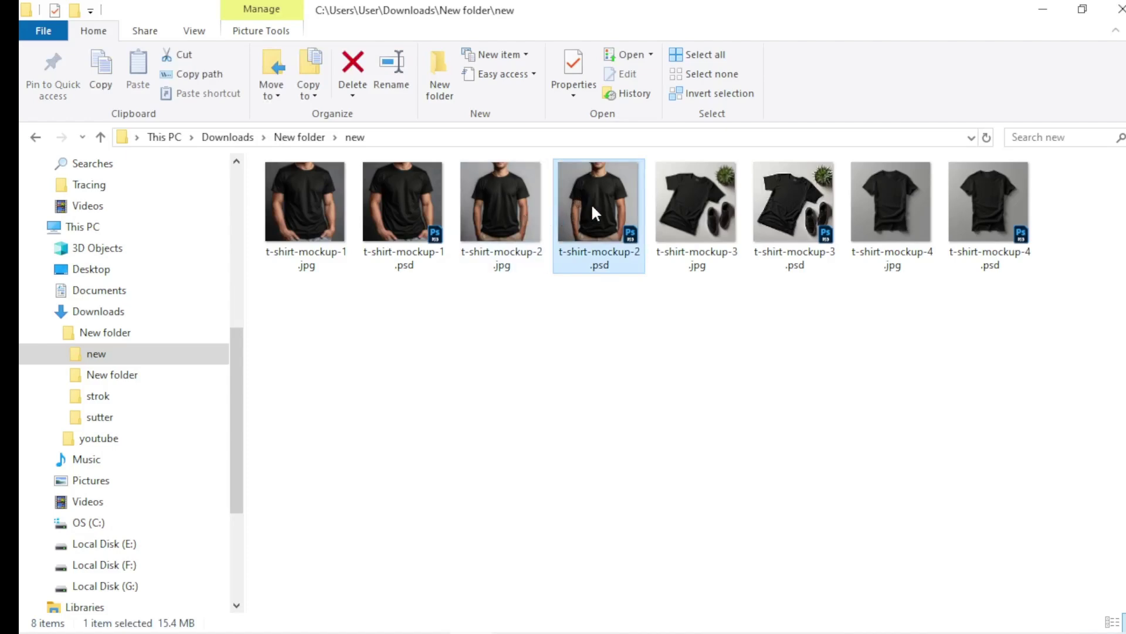
scroll(599, 252, "up", 5)
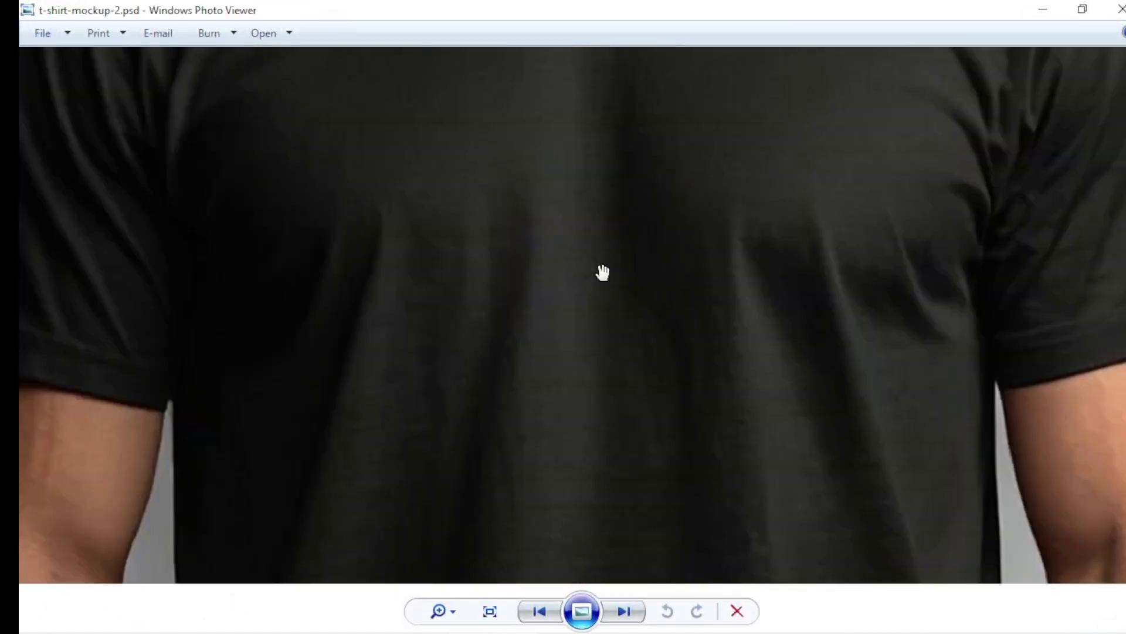
scroll(603, 272, "down", 5)
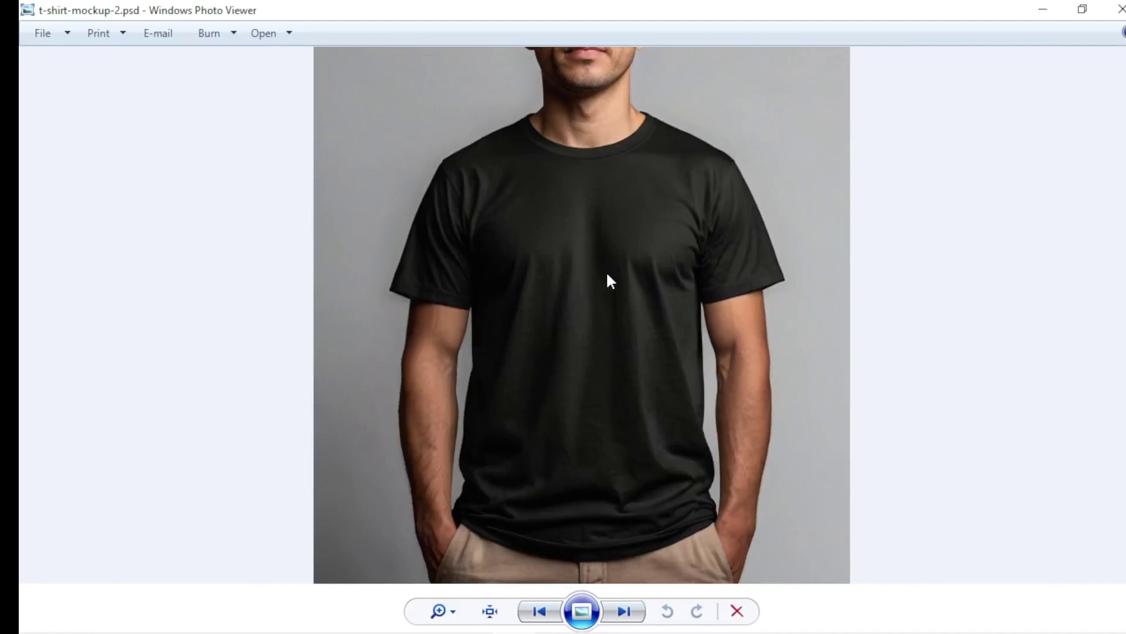
left_click(1042, 9)
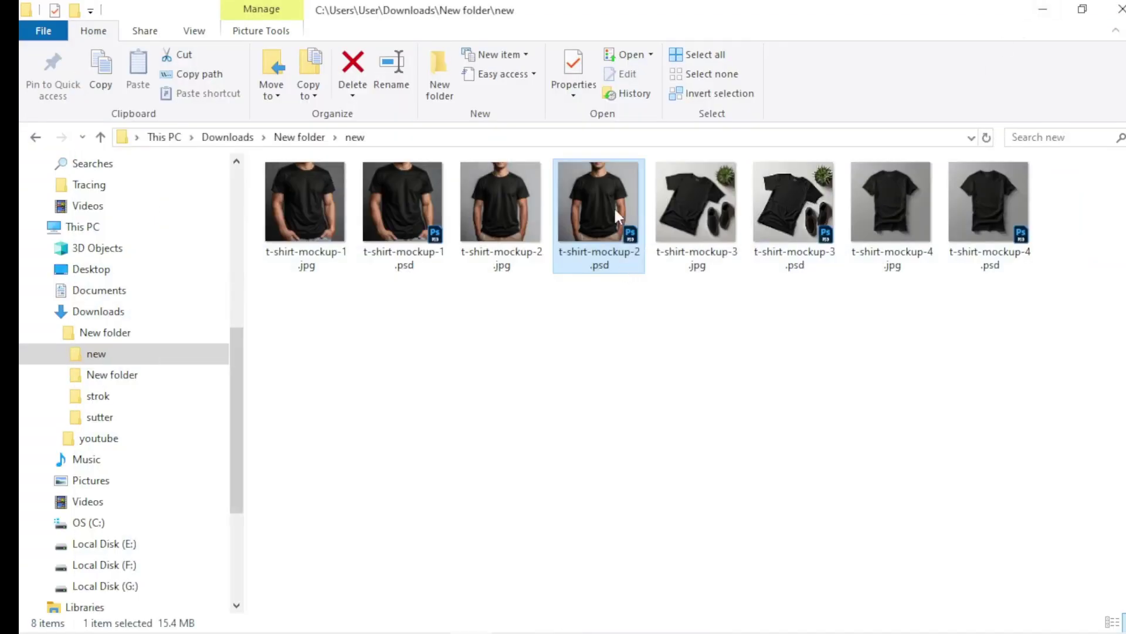
right_click(608, 210)
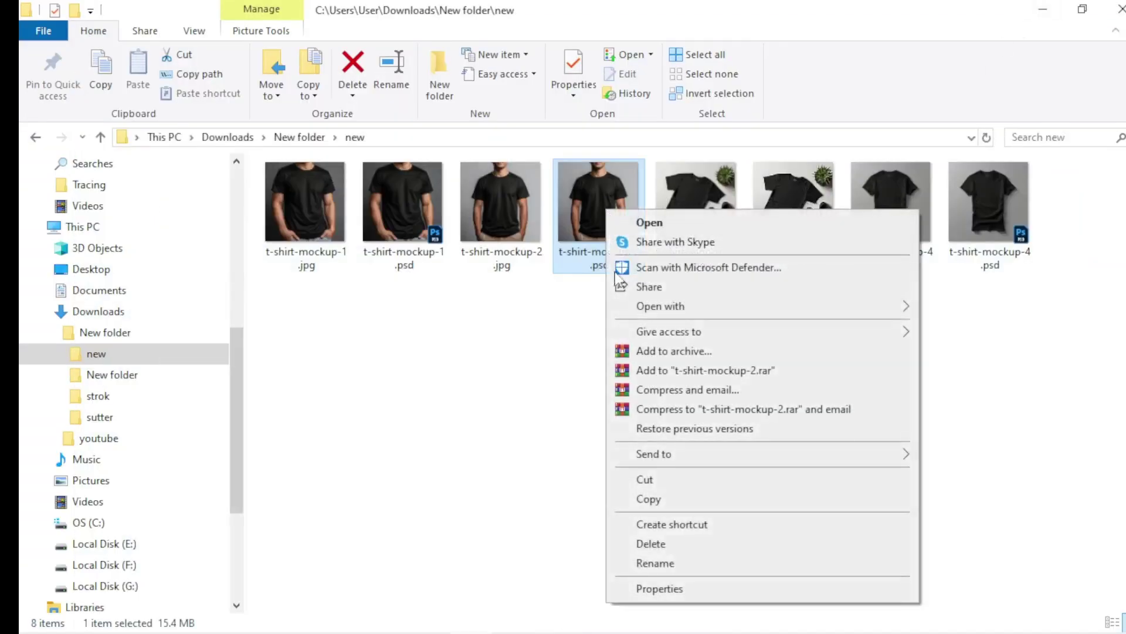
left_click(446, 424)
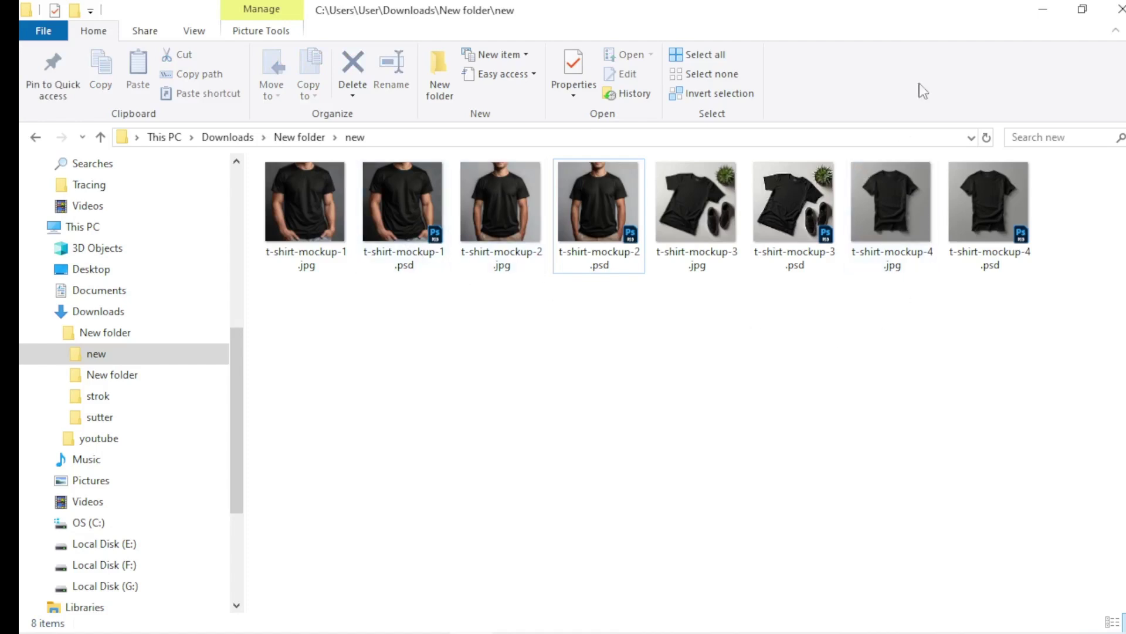
left_click(1043, 9)
right_click(447, 203)
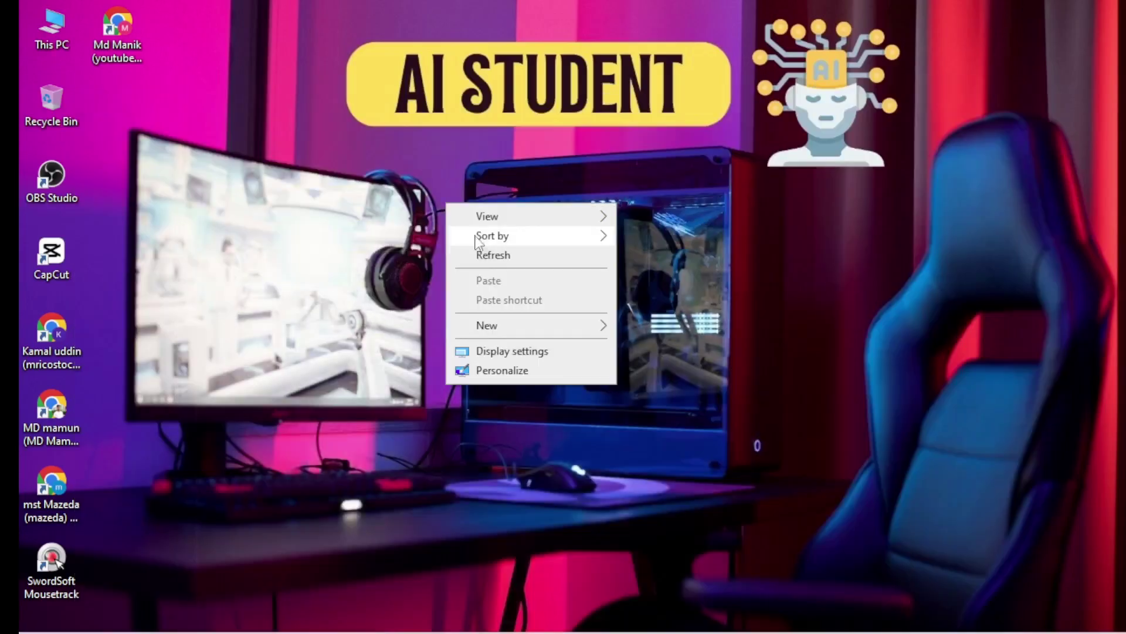
left_click(480, 254)
Step: Switch to Chrome and bring up the Published Files page of Freepik Contributor
mouse_move(440, 630)
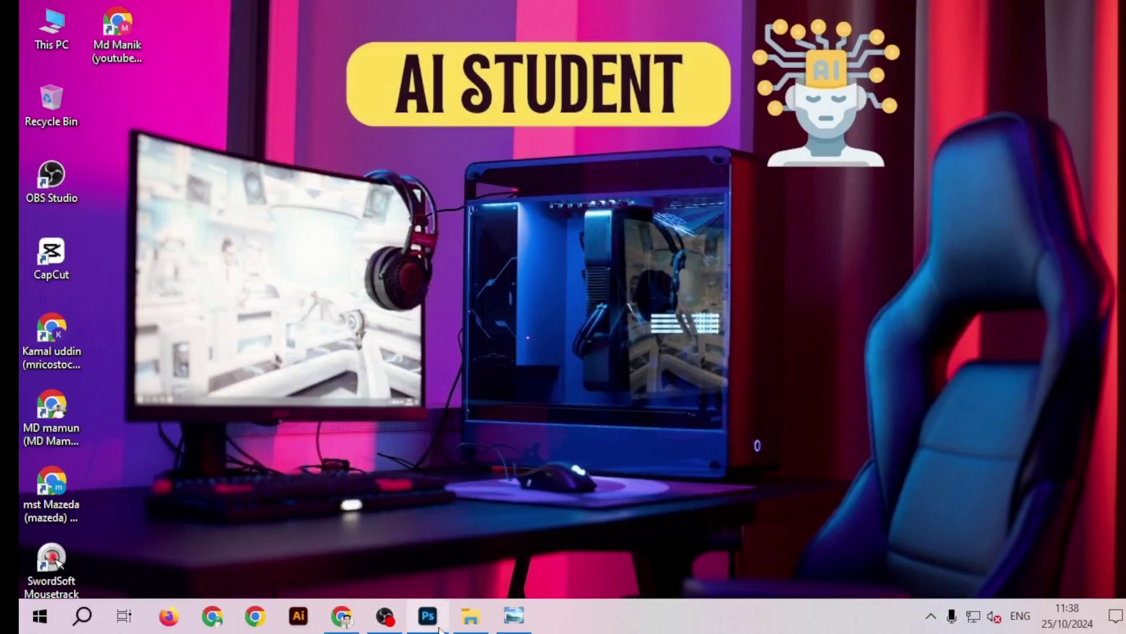
left_click(342, 617)
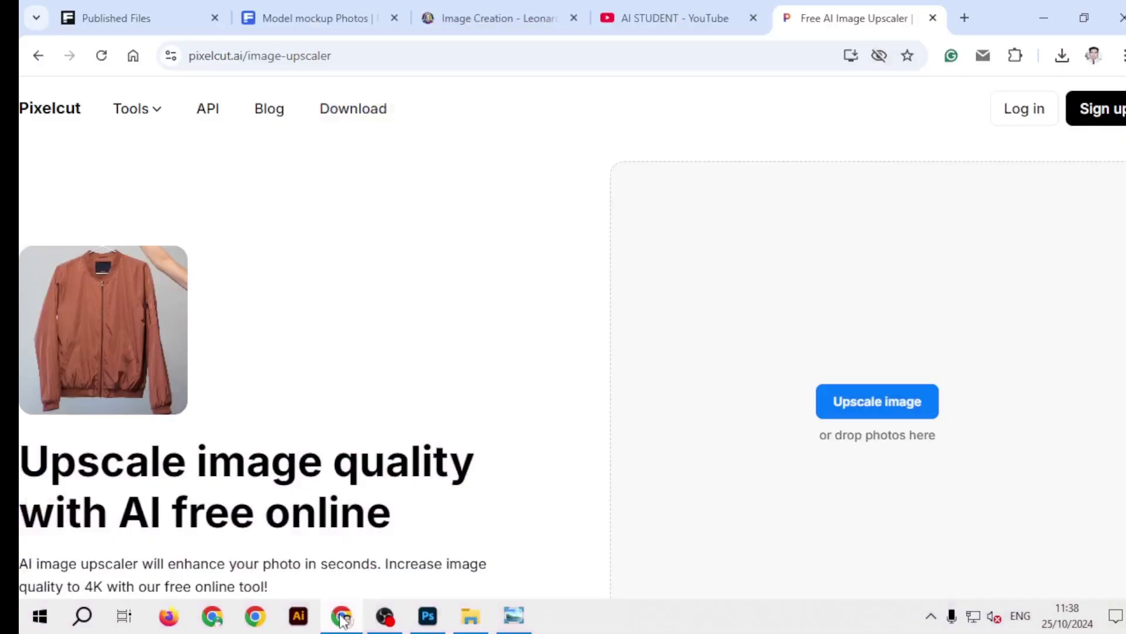
left_click(120, 24)
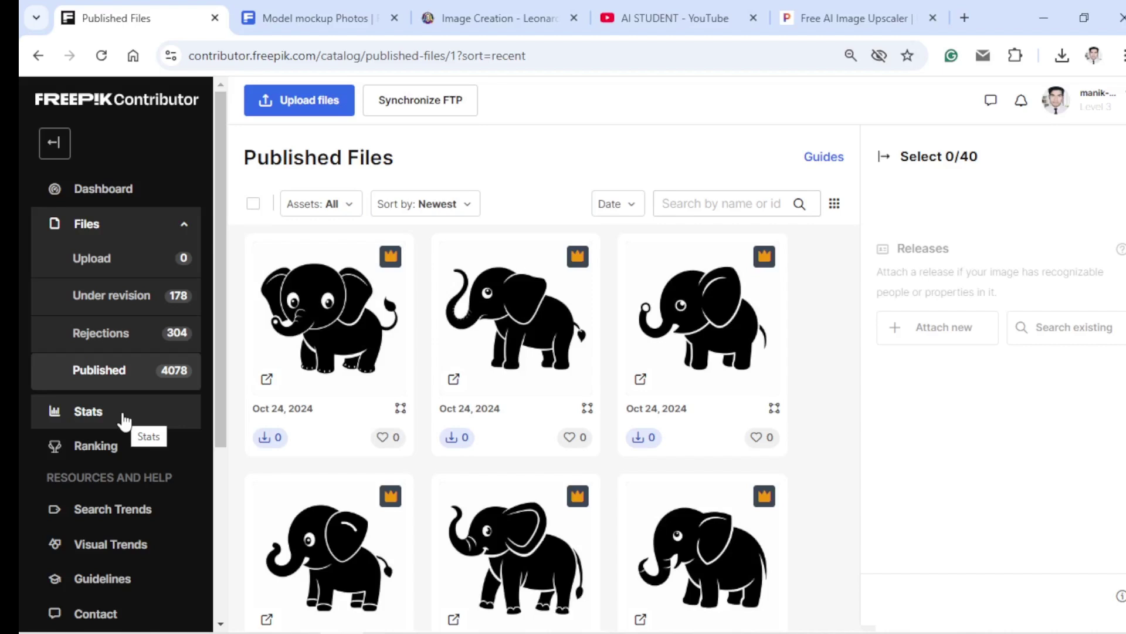
left_click(446, 212)
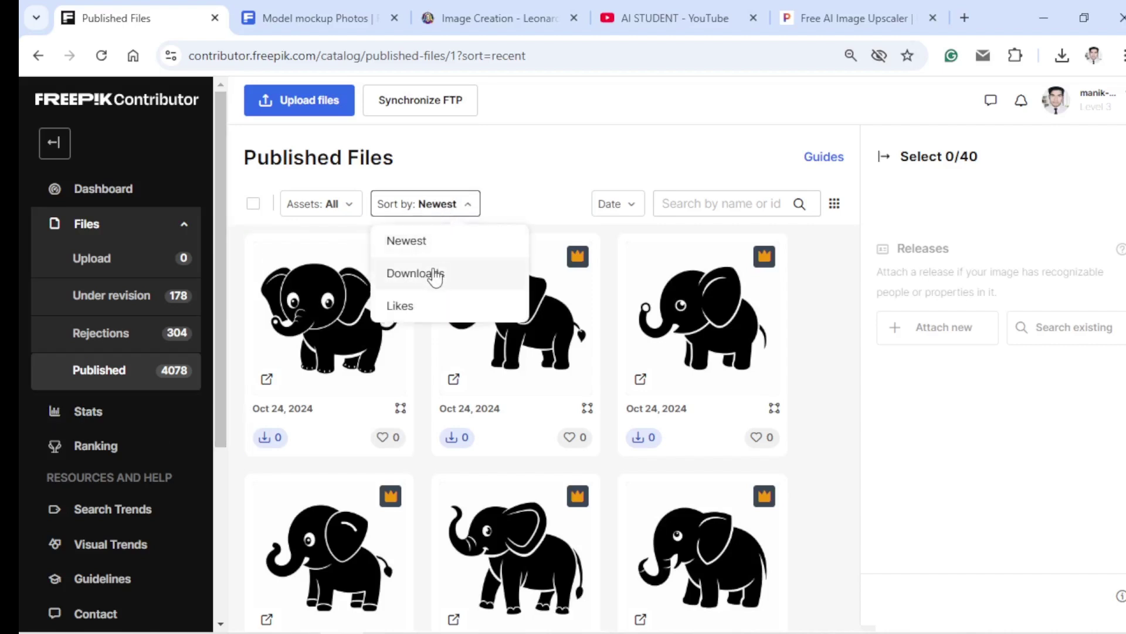
left_click(453, 205)
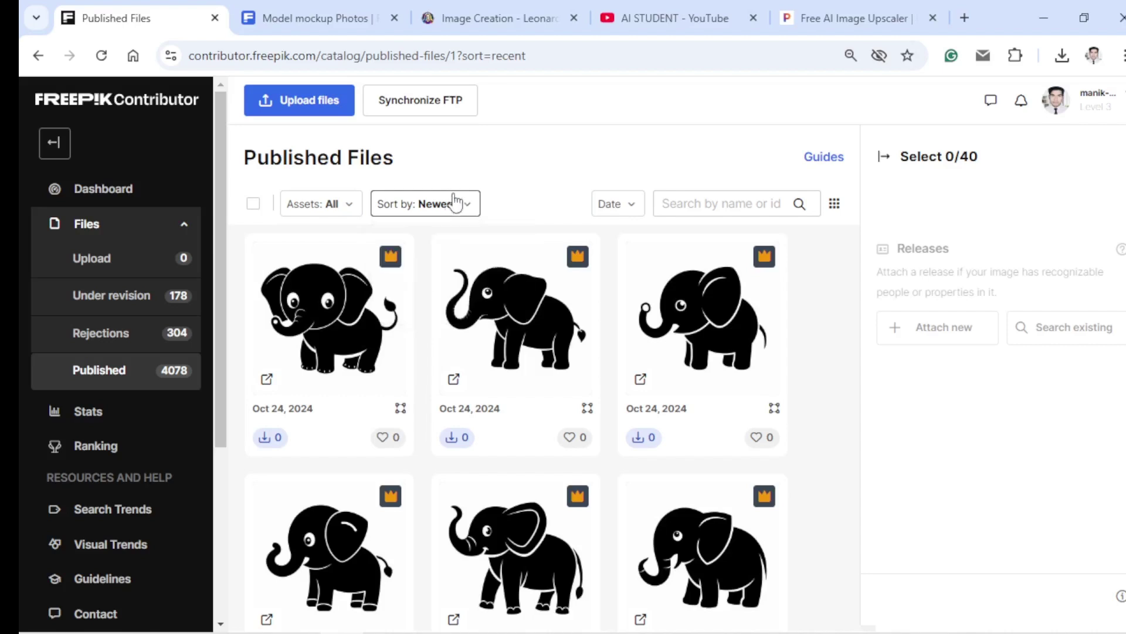
Step: Go from the contributor dashboard to the published files and sort them by Downloads
left_click(153, 191)
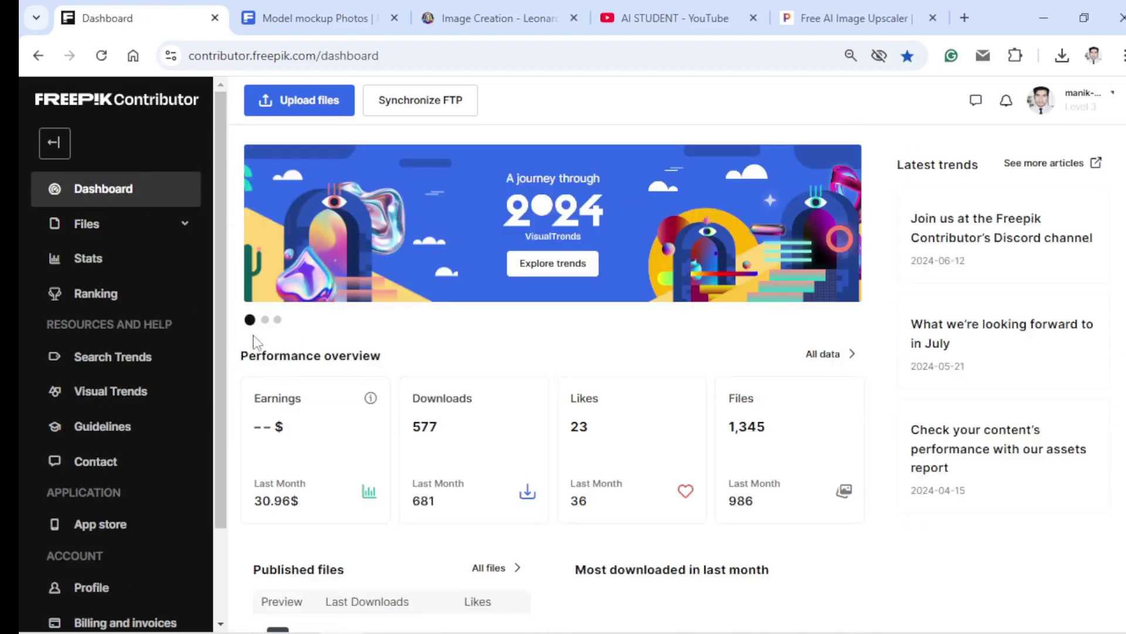
left_click(114, 225)
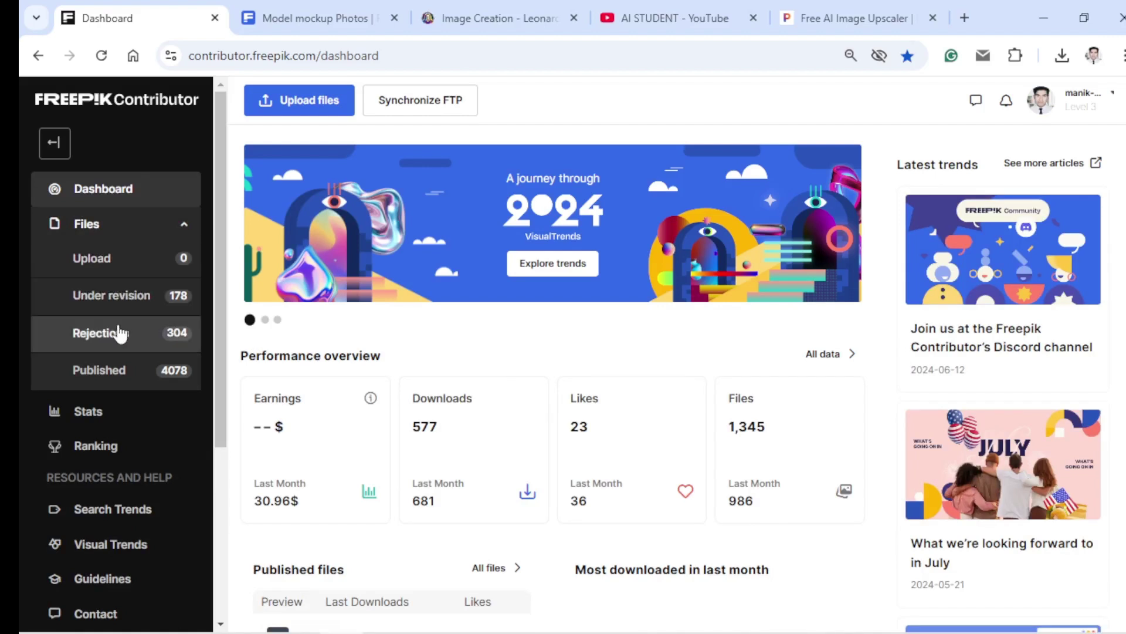
left_click(126, 374)
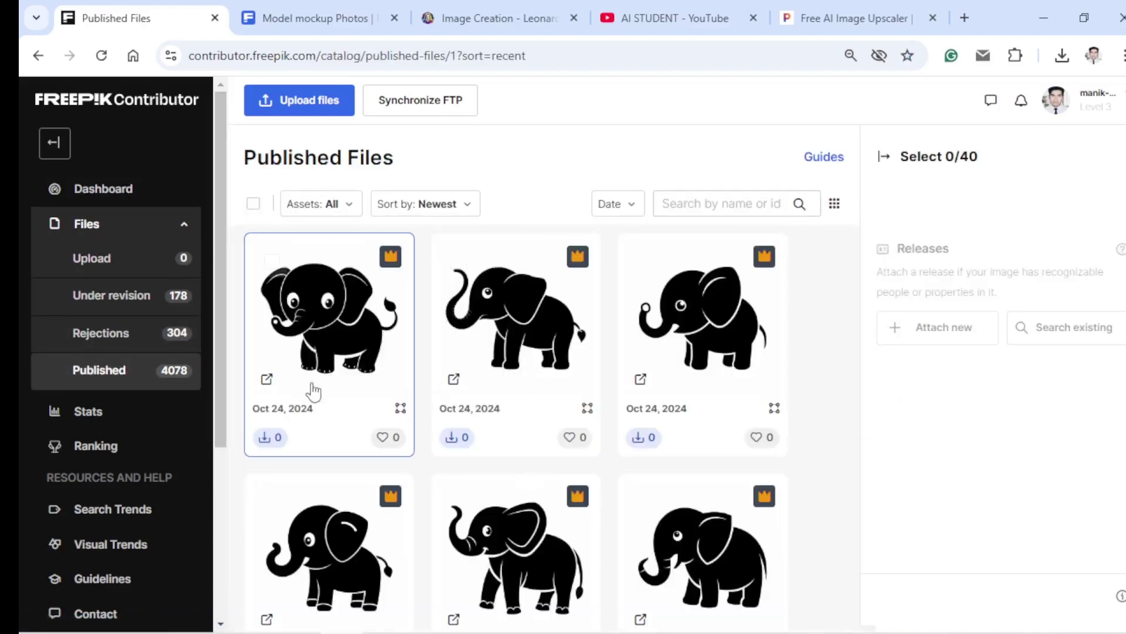
left_click(454, 214)
left_click(440, 274)
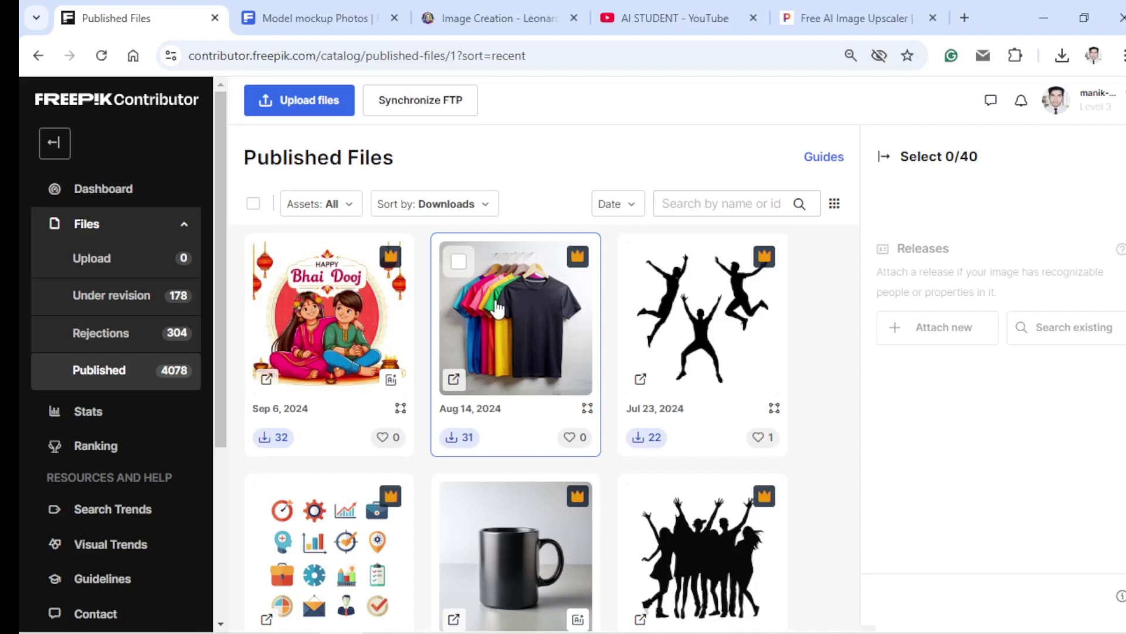
Step: Upload the JPG and PSD files of t-shirt-mockup-1 through t-shirt-mockup-4 from Downloads > New folder > new
left_click(319, 108)
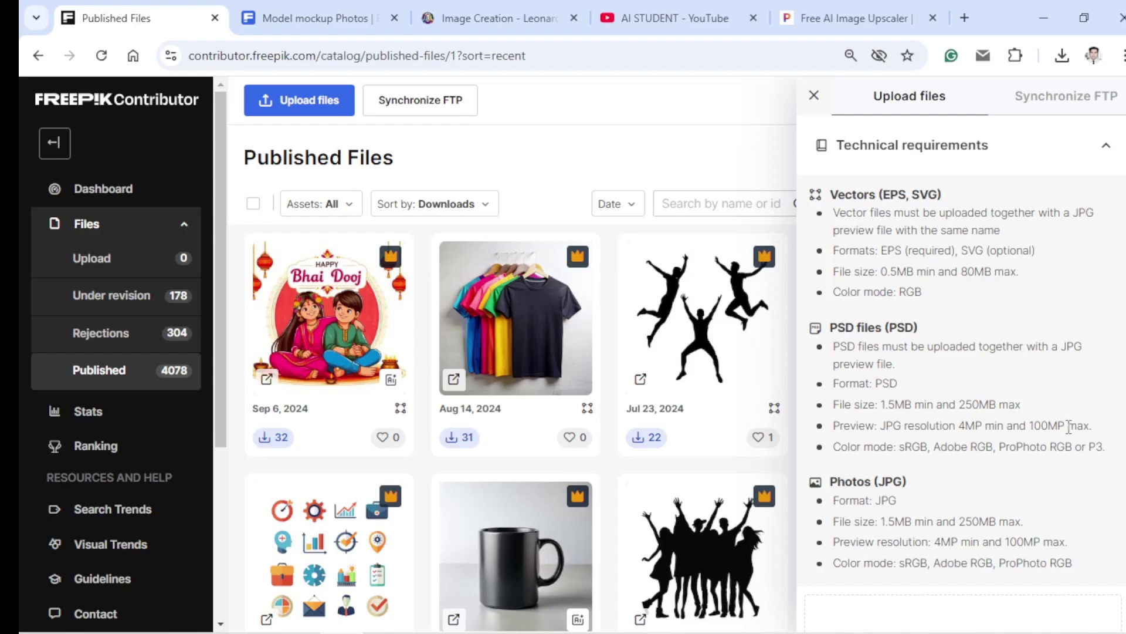
scroll(920, 423, "down", 3)
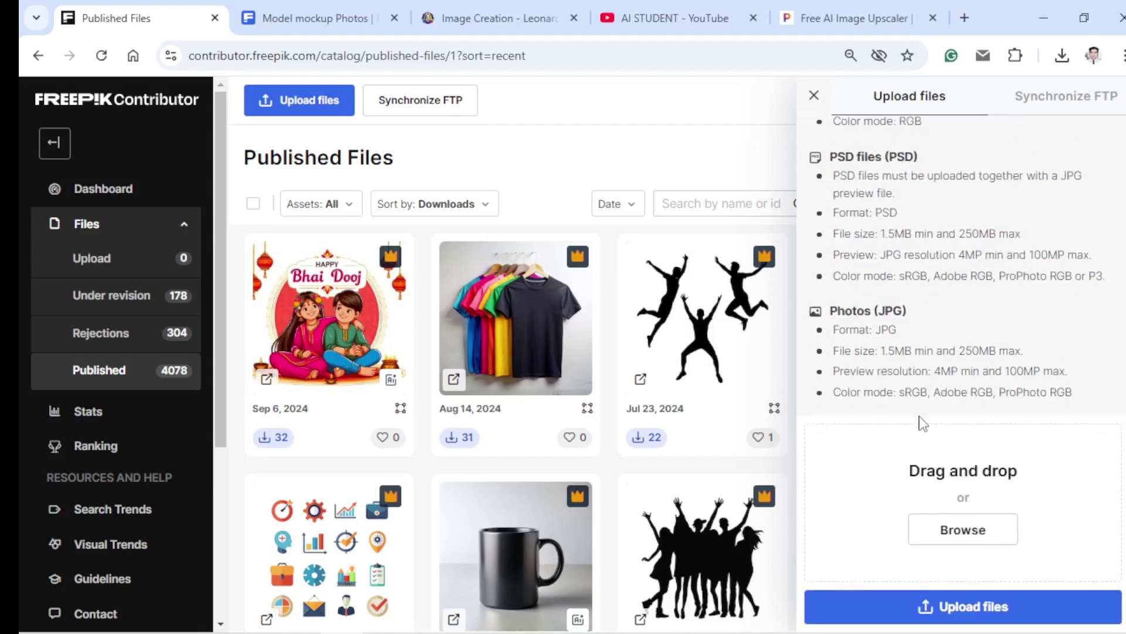
left_click(961, 531)
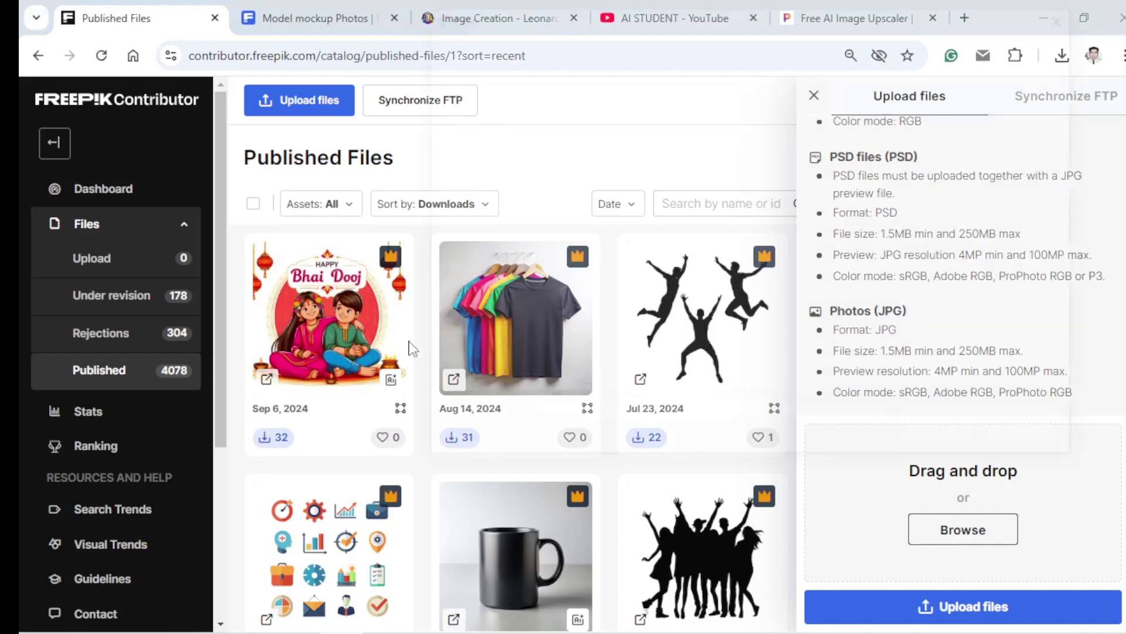
left_click(500, 42)
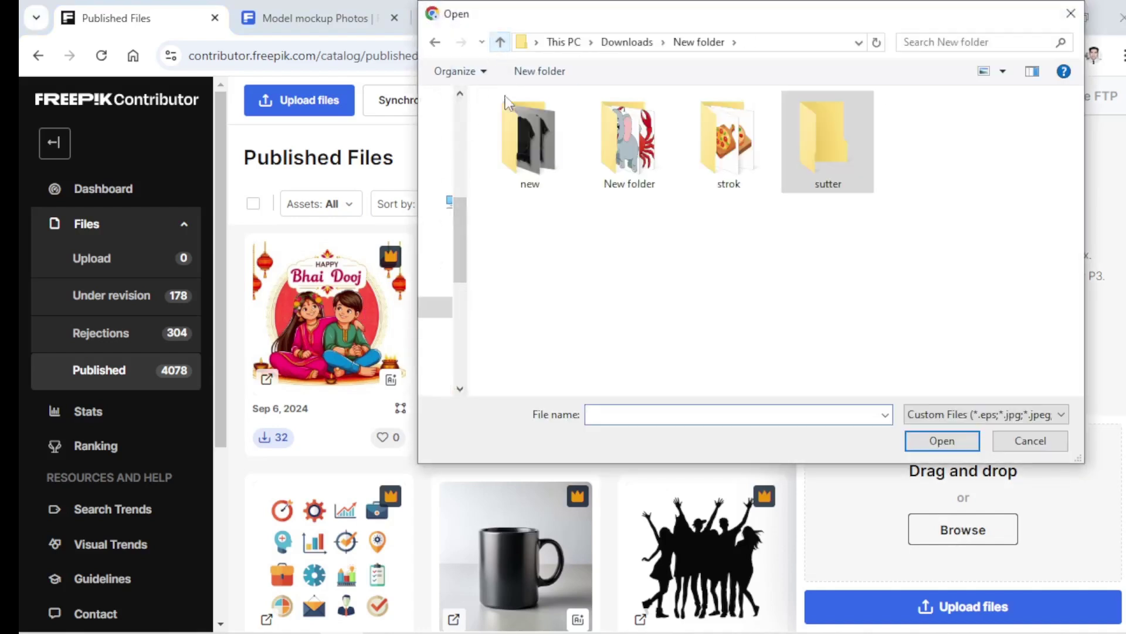
double_click(529, 138)
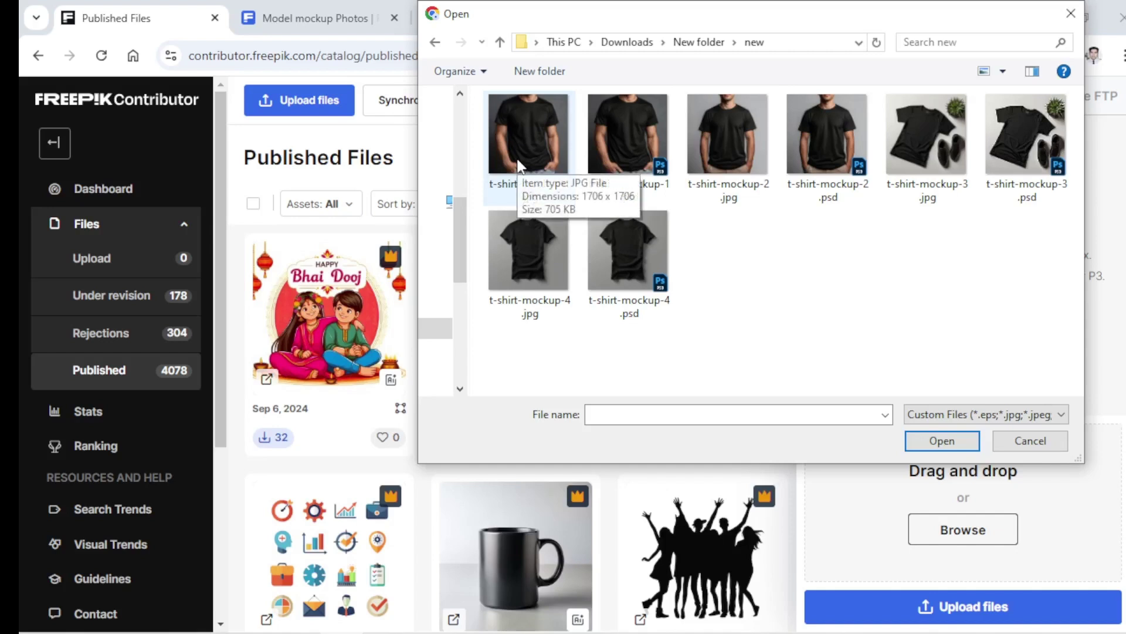
left_click_drag(540, 336, 1012, 132)
left_click(939, 441)
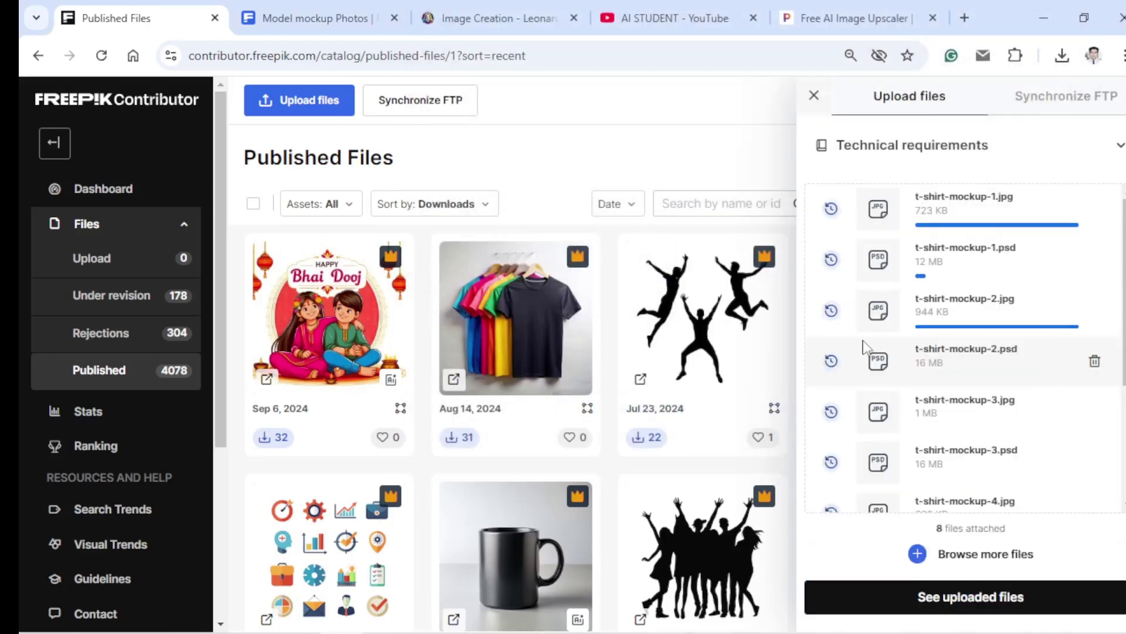
Step: Check the upload errors, remove t-shirt-mockup-1.jpg and t-shirt-mockup-1.psd from the attached files, and show the uploaded files
mouse_move(917, 220)
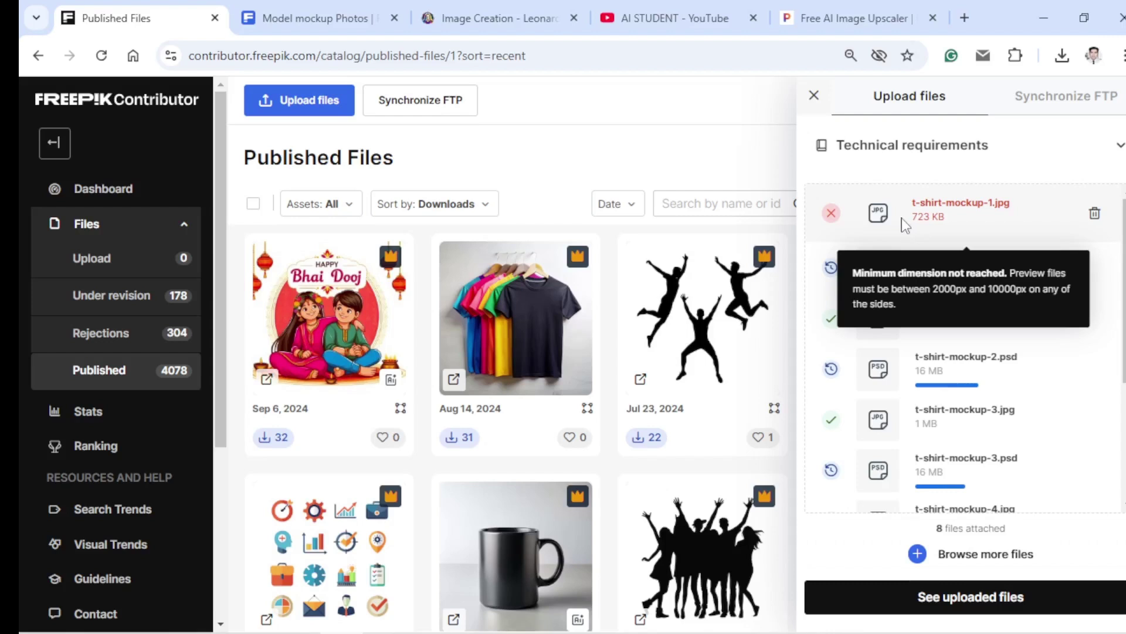
scroll(907, 226, "down", 2)
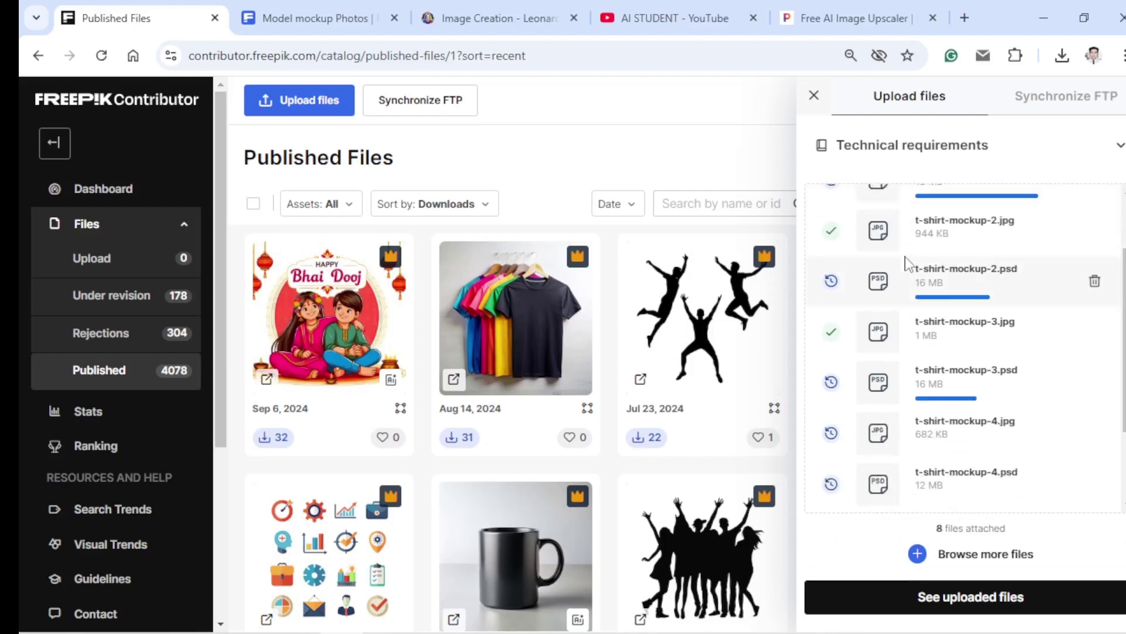
scroll(915, 264, "down", 3)
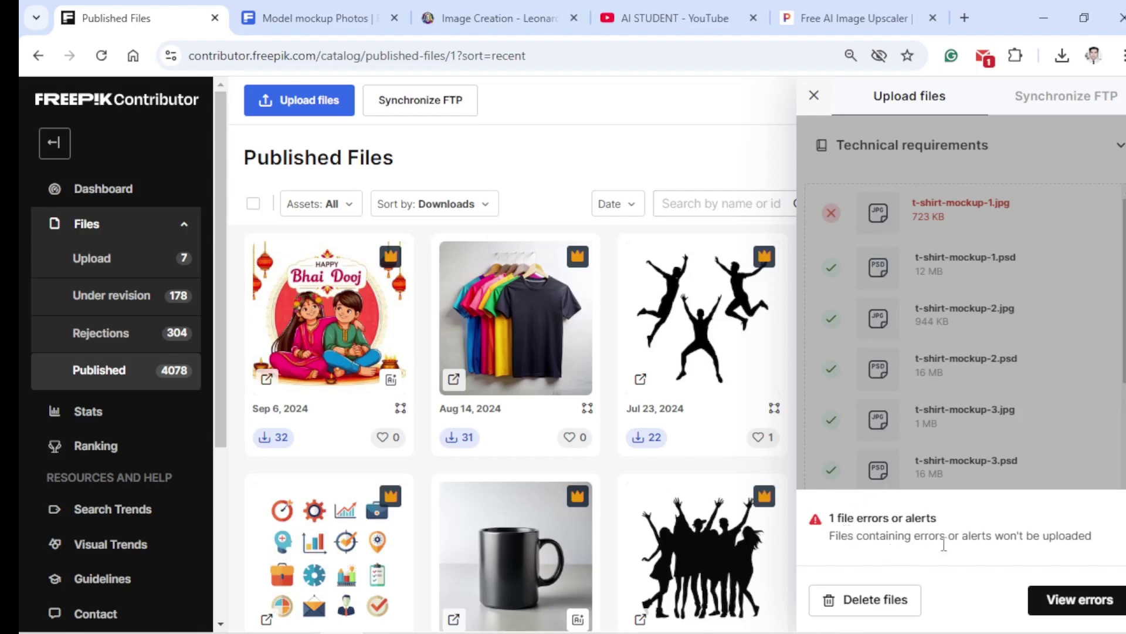
left_click(1059, 602)
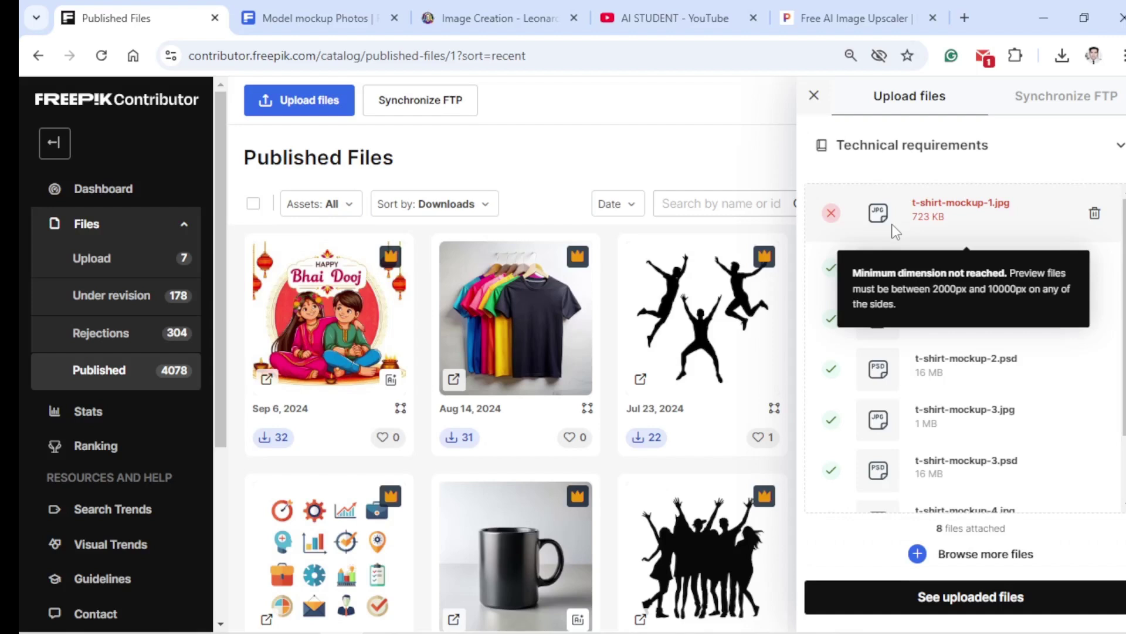
left_click(1095, 214)
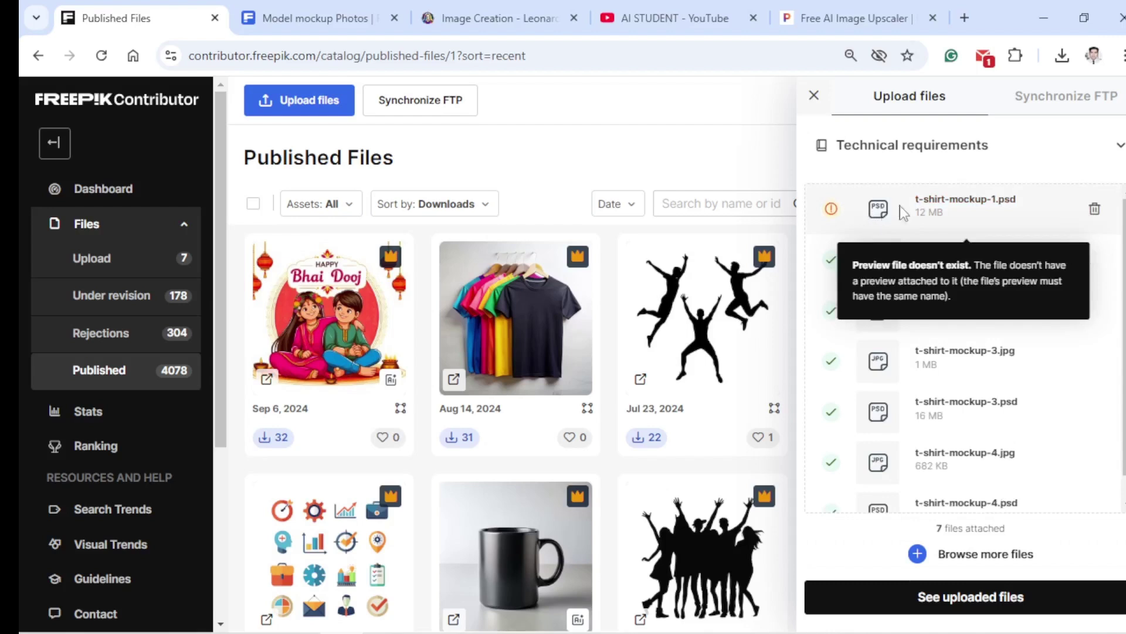
left_click(1096, 210)
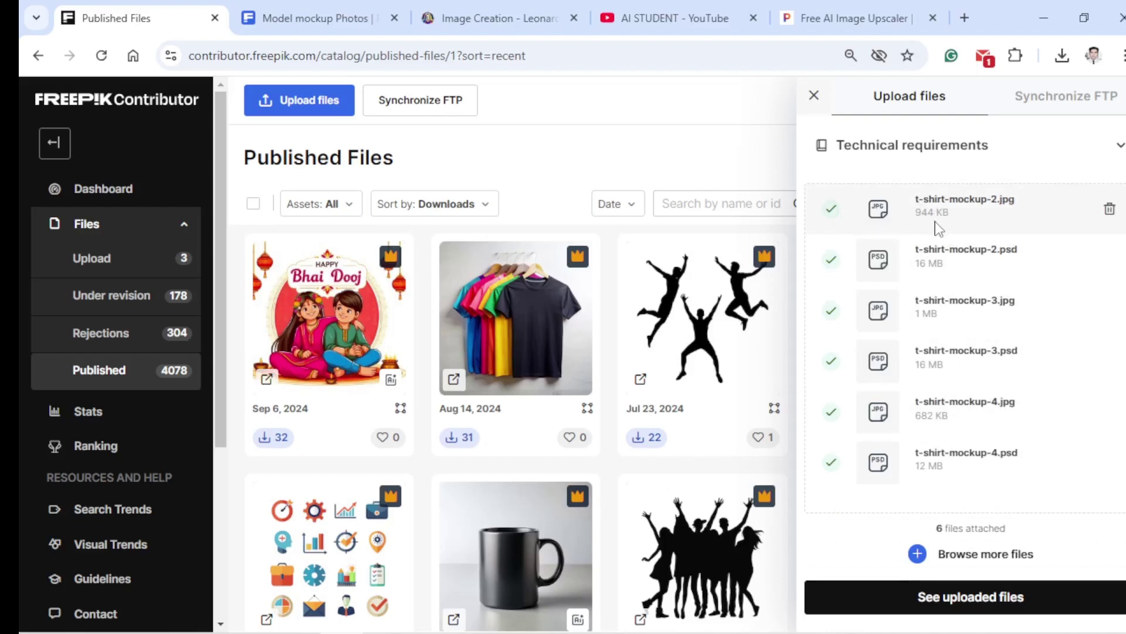
left_click(953, 607)
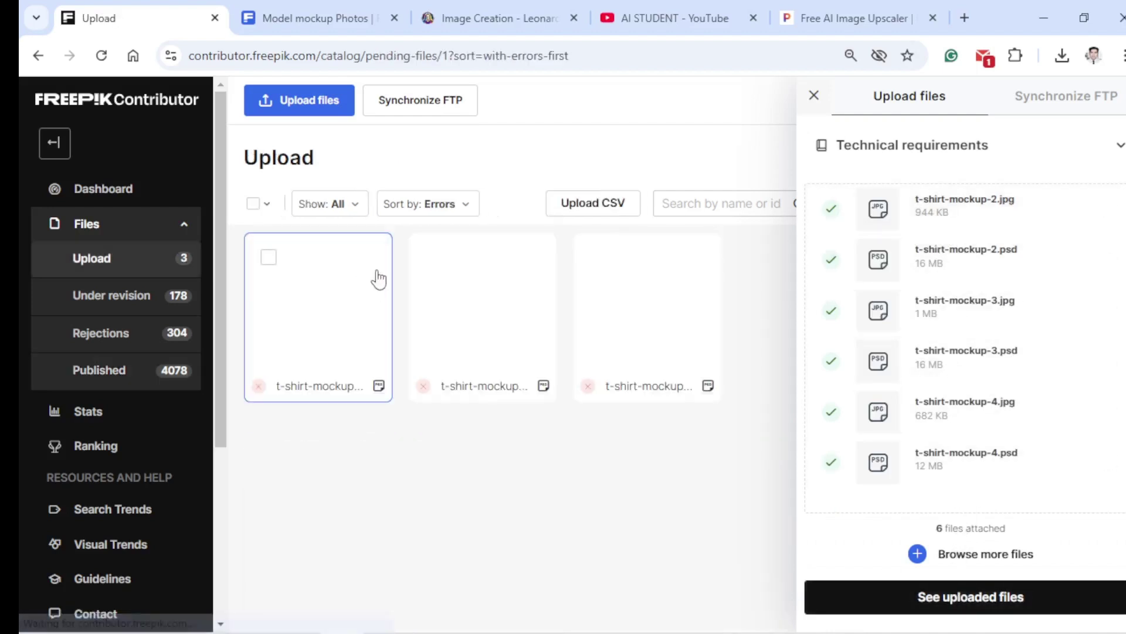
left_click(813, 96)
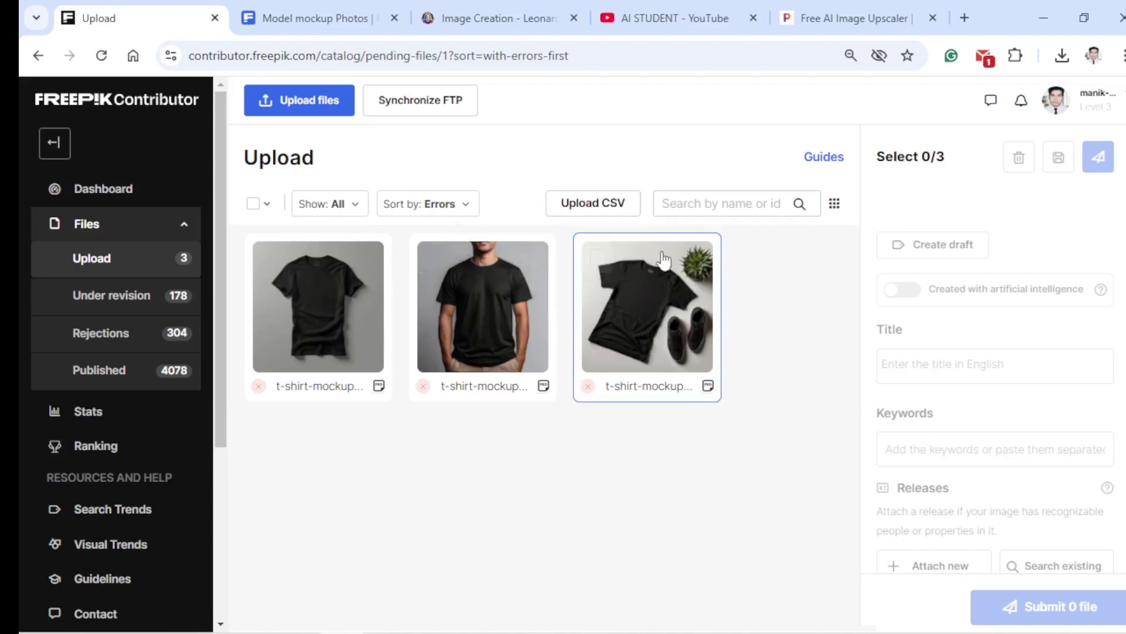
Step: Close the Pixelcut page, open IMS Keyworder in a new browser tab and search for "model t-shirt mockup"
left_click(932, 18)
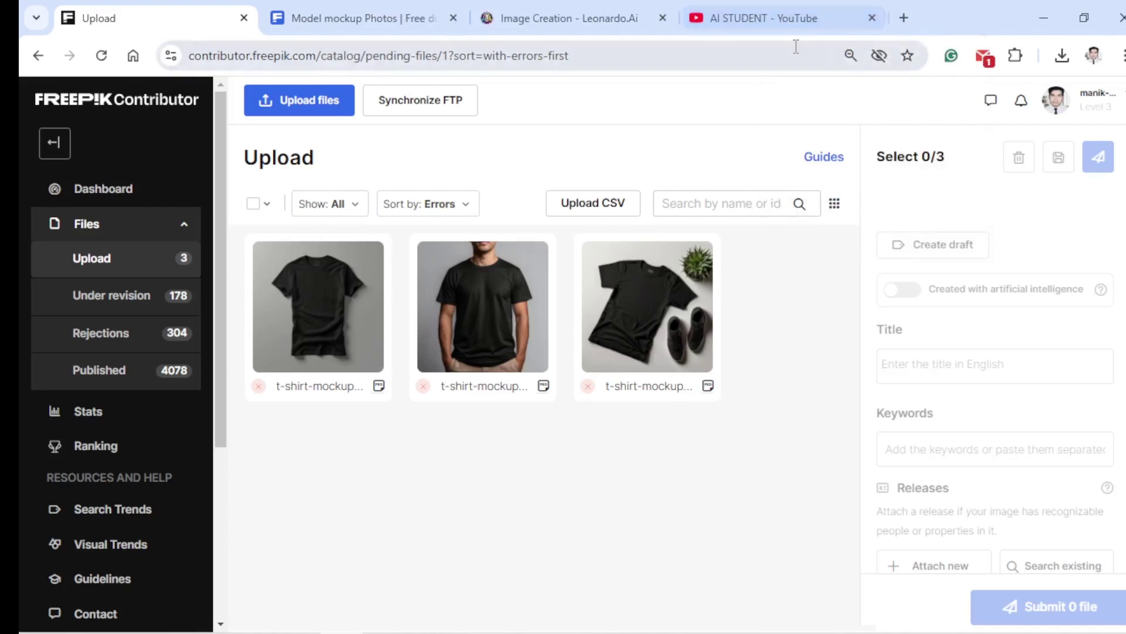
left_click(904, 18)
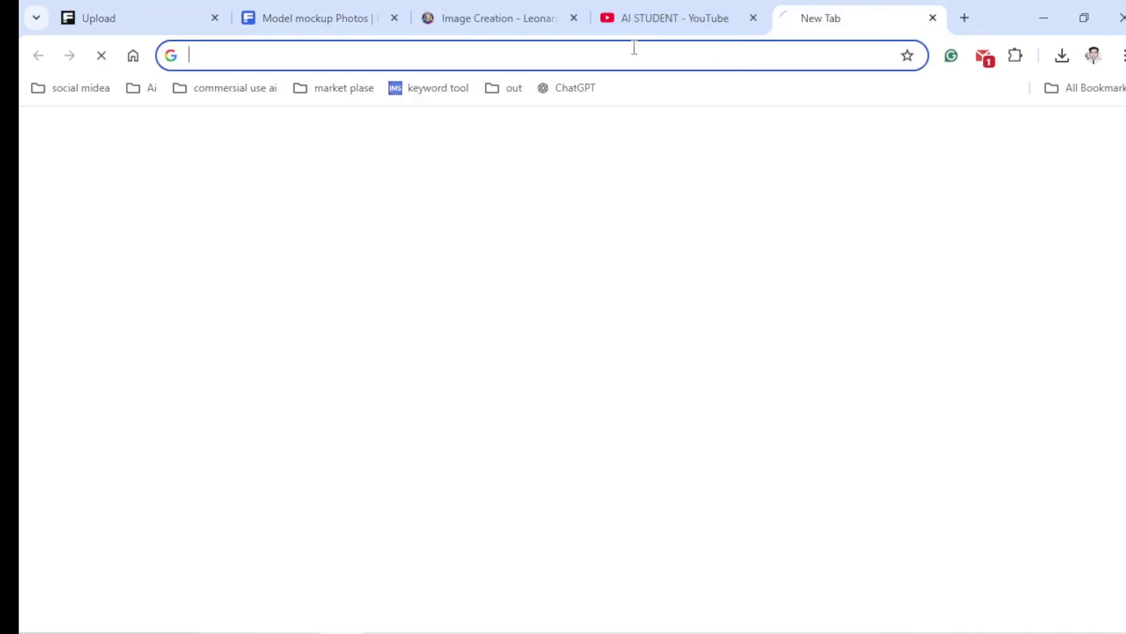
left_click(434, 88)
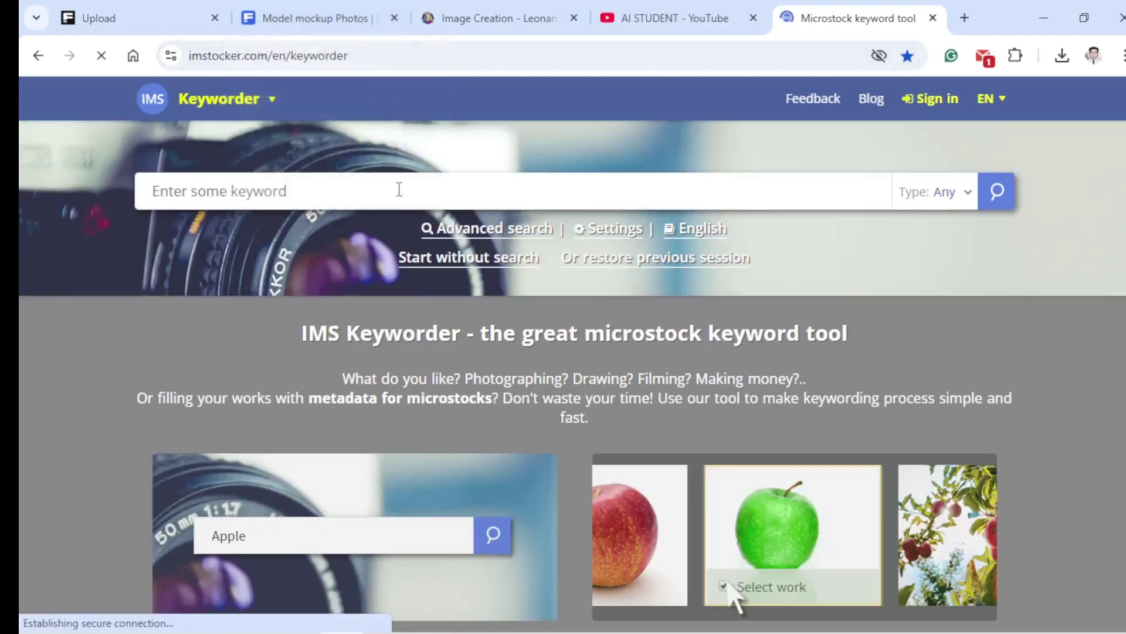
left_click(399, 189)
type("model t-shirt mockup")
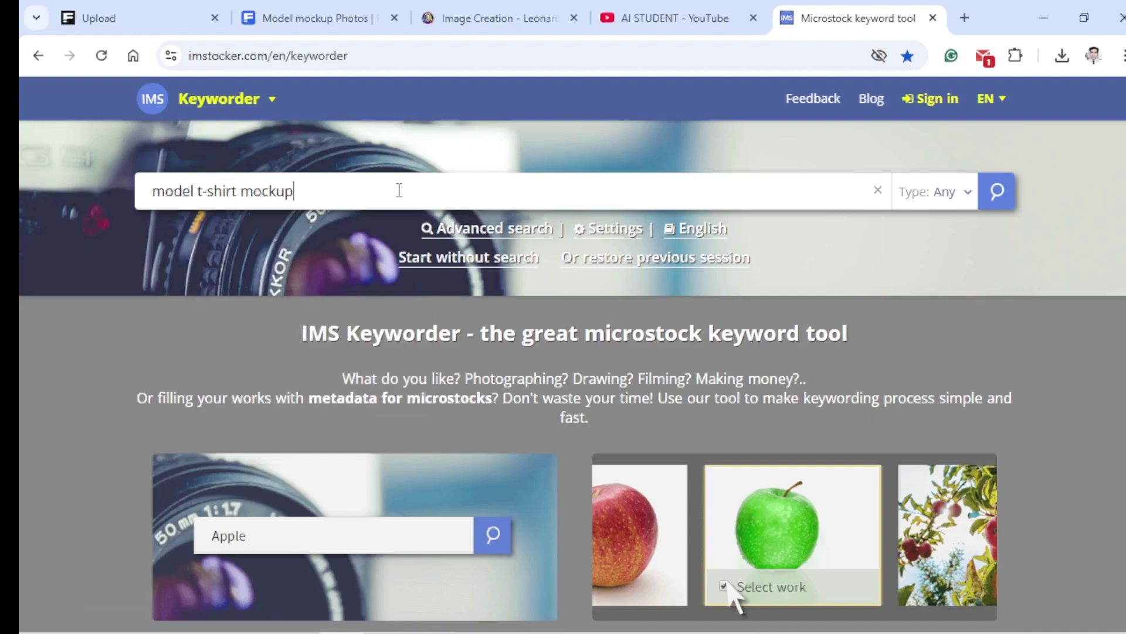
key("Return")
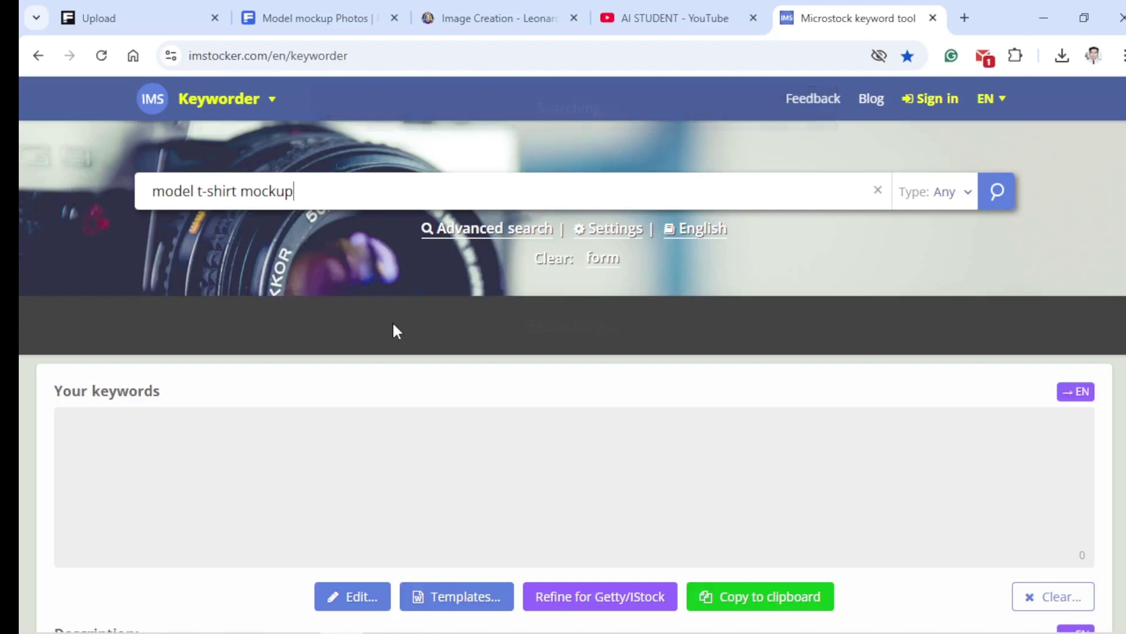
Step: Select the work showing a model in an oversized black T-shirt from front and back as a keyword source
scroll(375, 305, "down", 1)
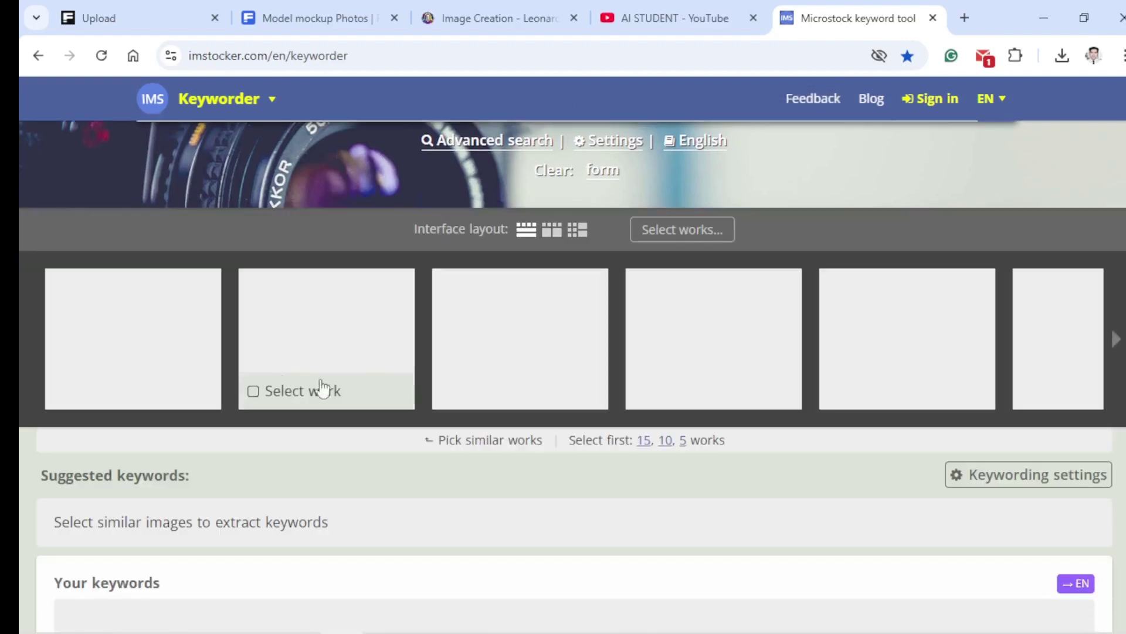
left_click(477, 330)
left_click(649, 336)
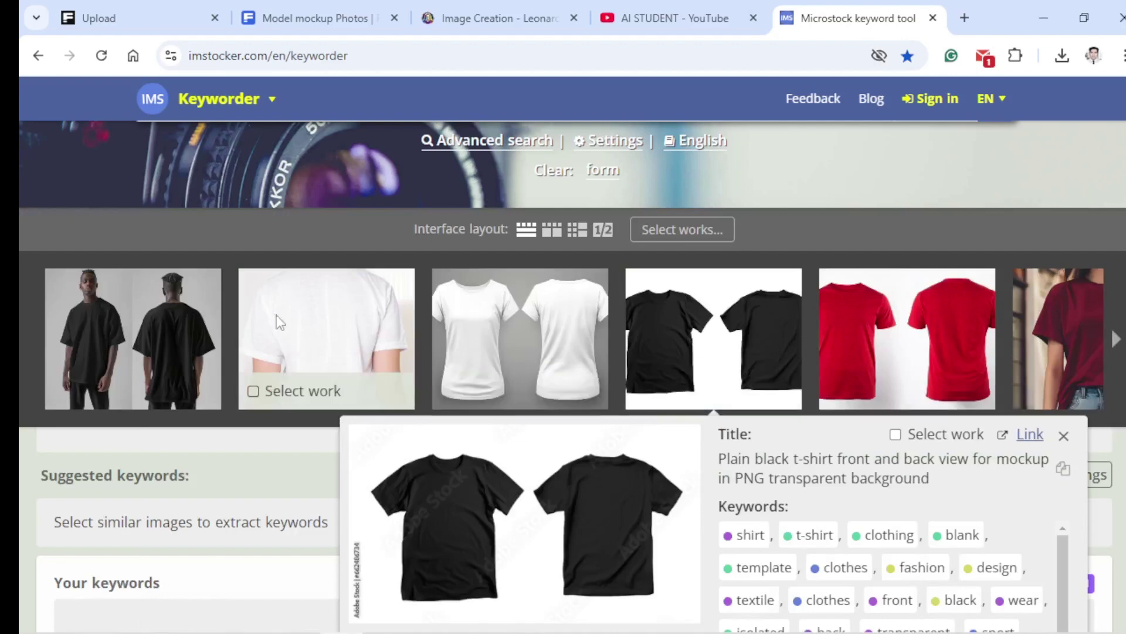
left_click(136, 322)
left_click(59, 391)
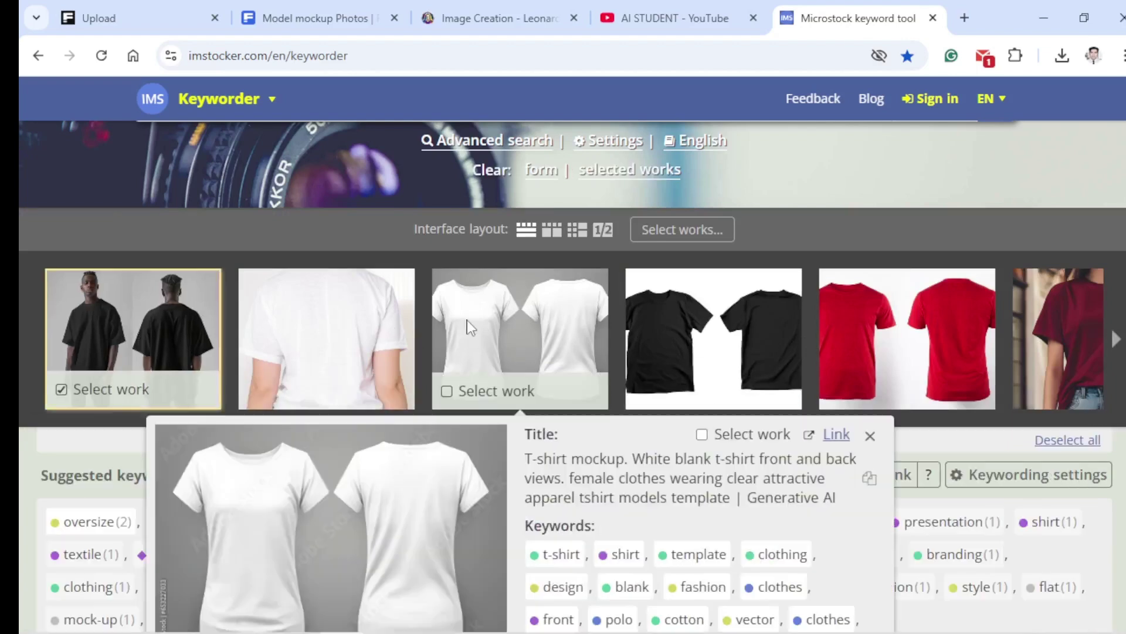
Step: Find the work with a man wearing a plain black T-shirt on a light background and select it too
left_click(1116, 339)
left_click(1116, 339)
left_click(1116, 339)
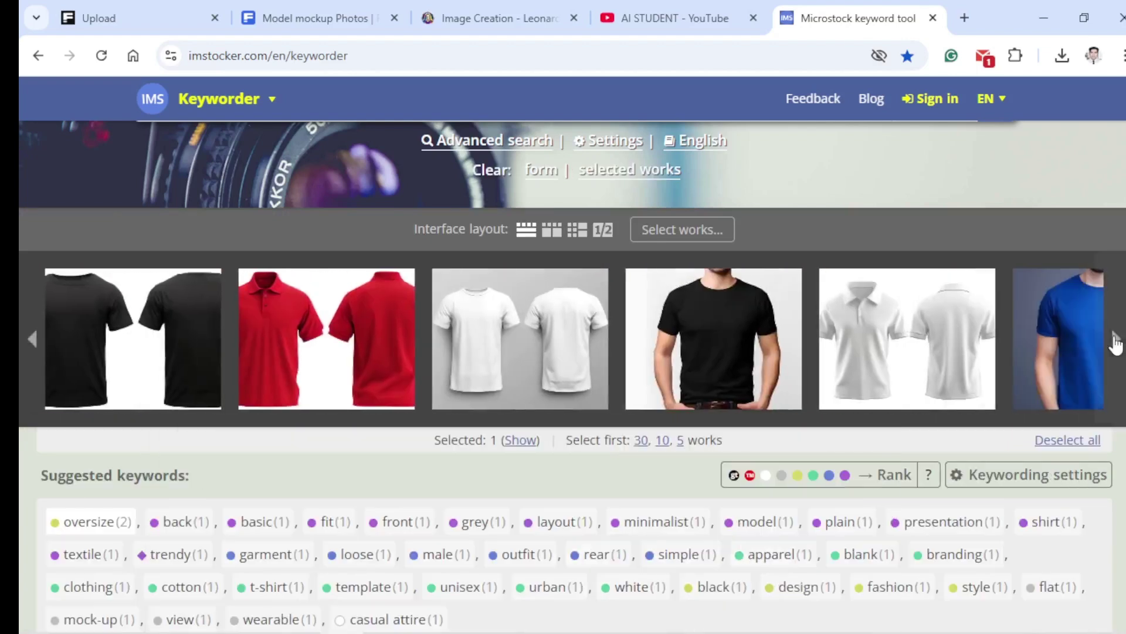
left_click(736, 354)
left_click(706, 346)
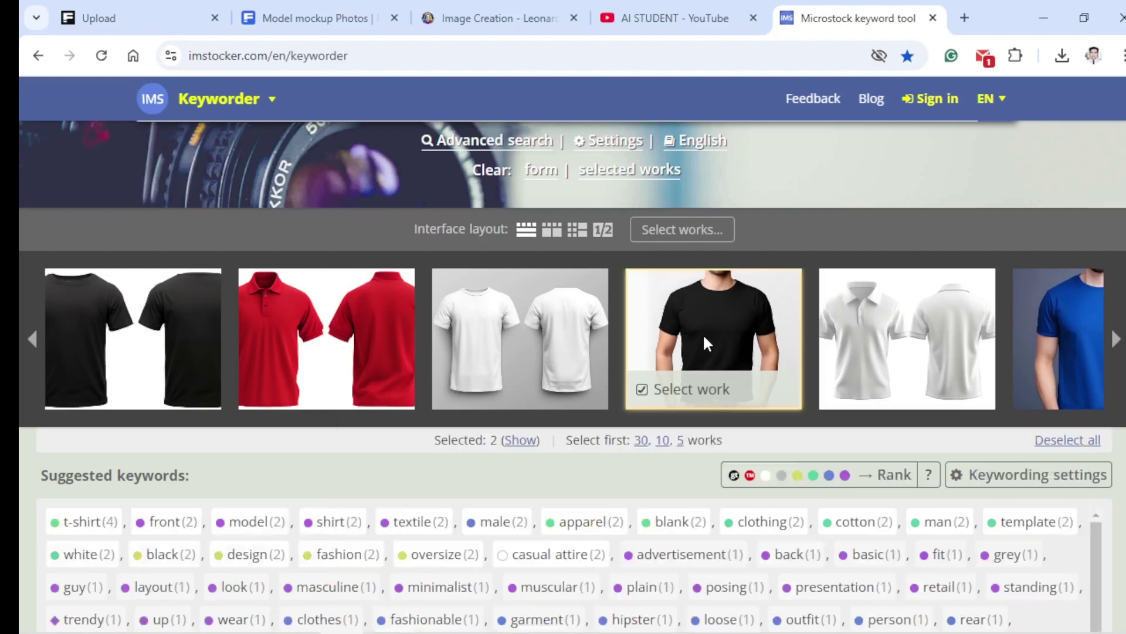
Step: Return to the earlier results and add the plain black T-shirt front and back view on transparent background to the selection
left_click(166, 336)
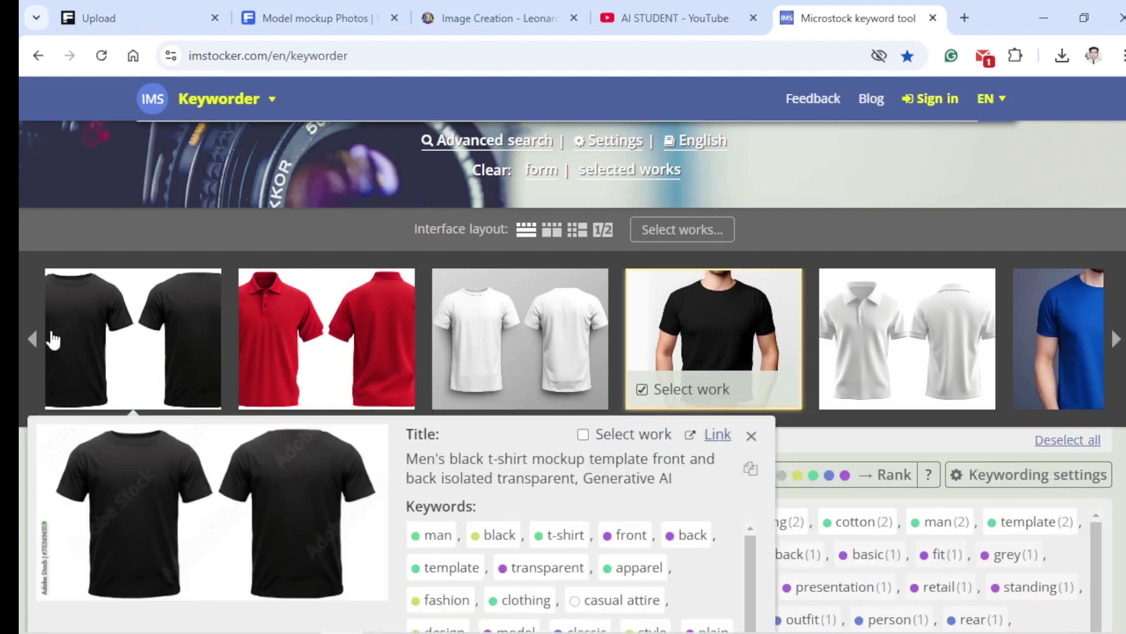
left_click(32, 339)
left_click(141, 325)
left_click(586, 433)
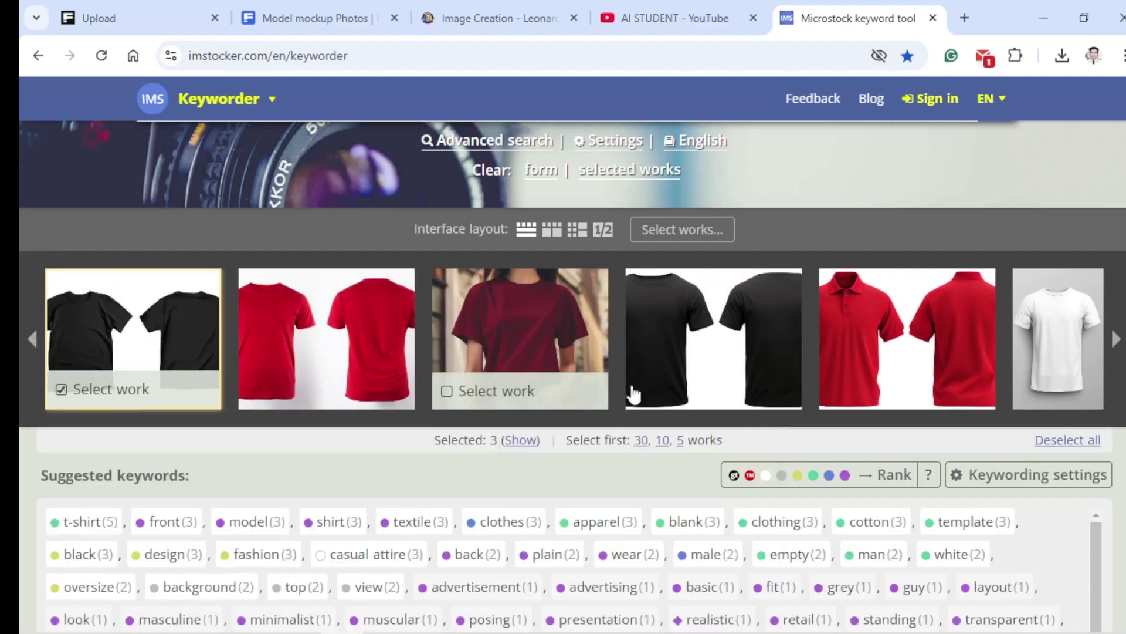
Step: Take up to 50 of the suggested keywords, then remove fashionable, advertisement and clothes from the chosen keywords
scroll(634, 393, "down", 10)
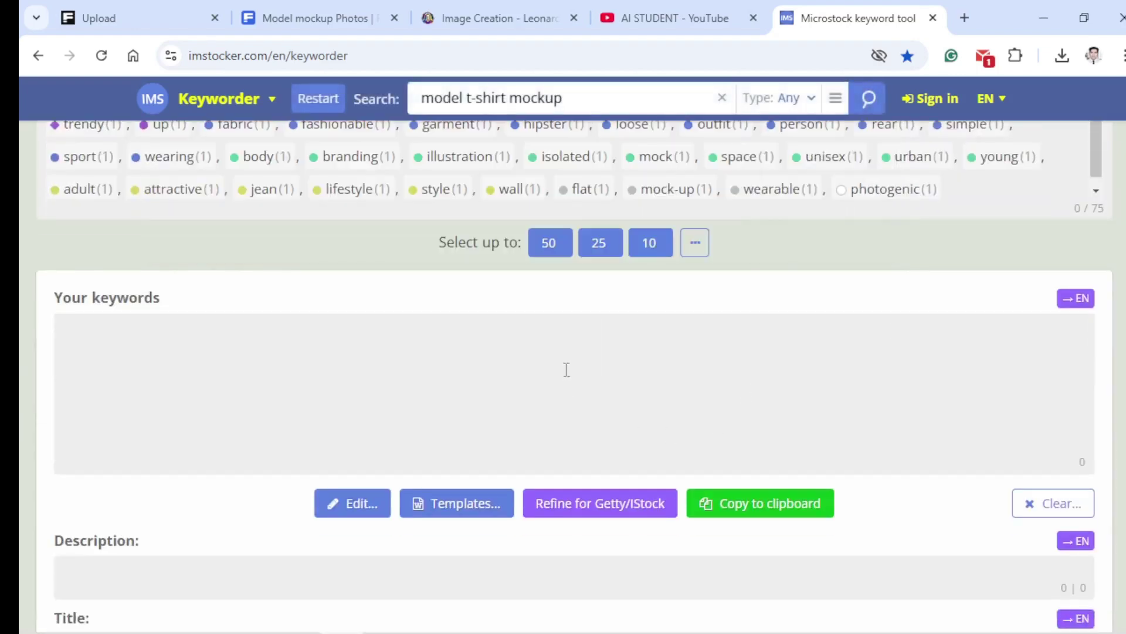
left_click(552, 252)
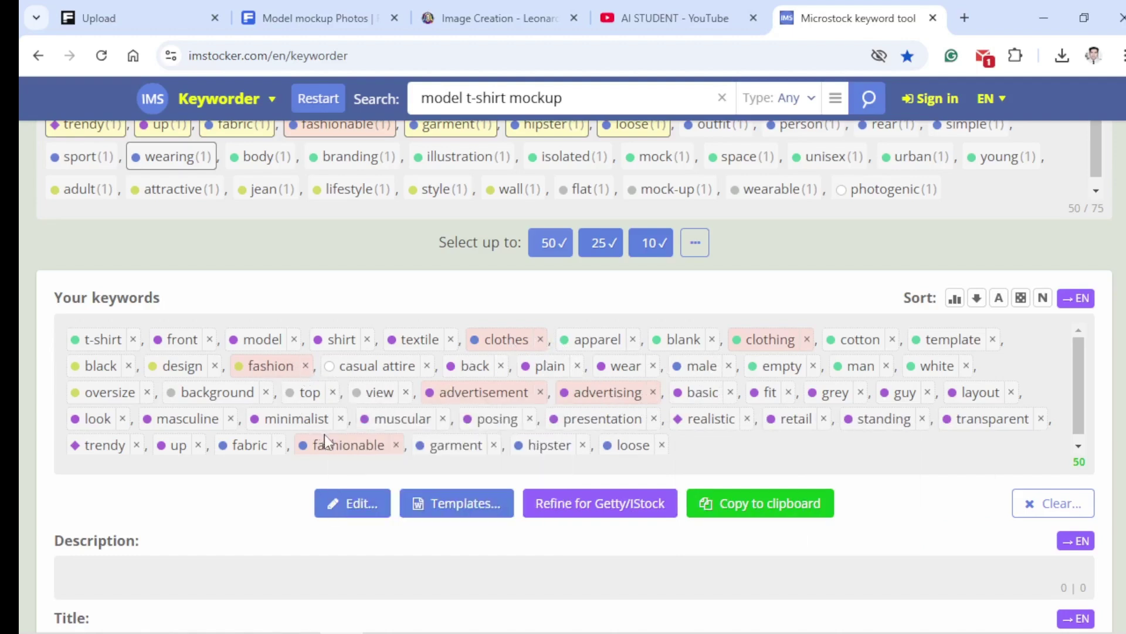
mouse_move(338, 450)
left_click(396, 444)
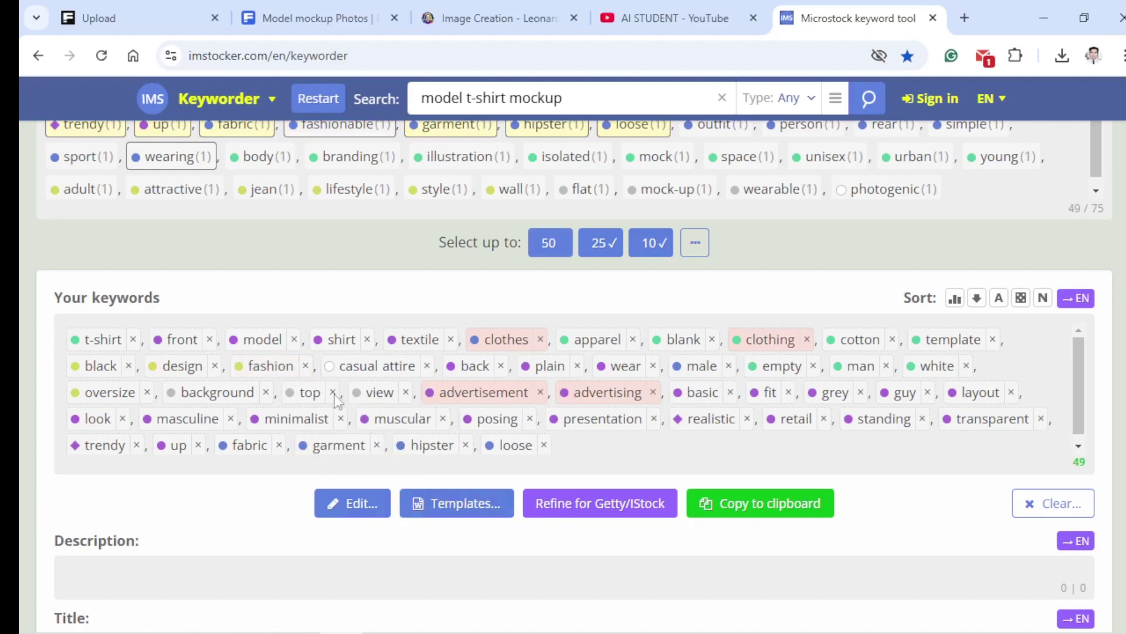
left_click(541, 392)
left_click(540, 340)
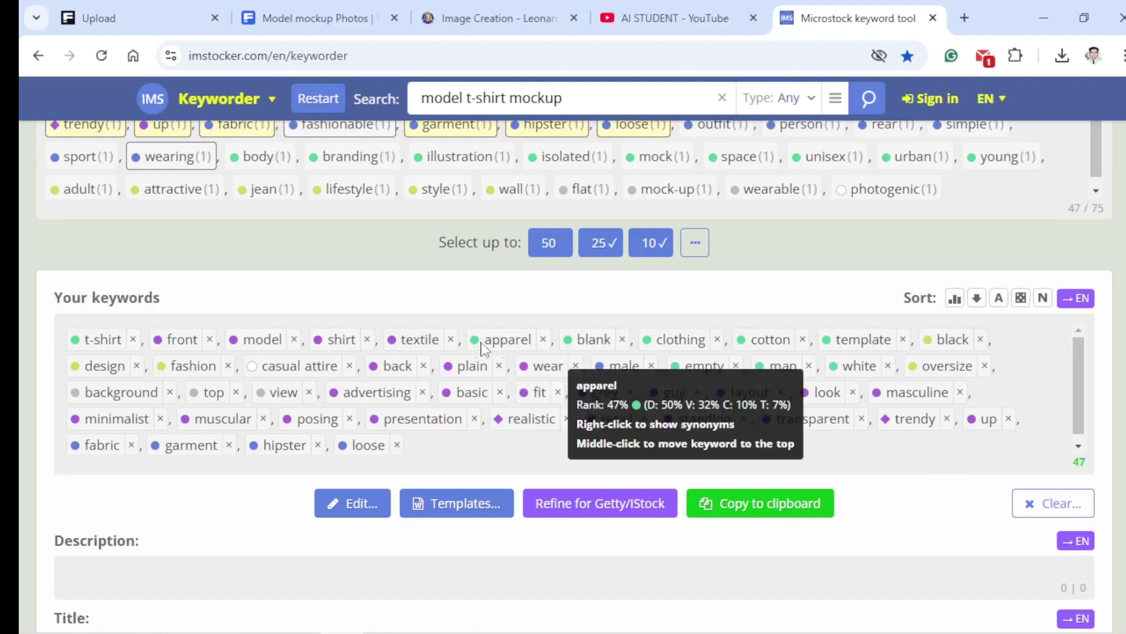
Step: Remove the keywords up, look, layout, cotton, textile, shirt, fit and hipster from the chosen keywords
mouse_move(820, 388)
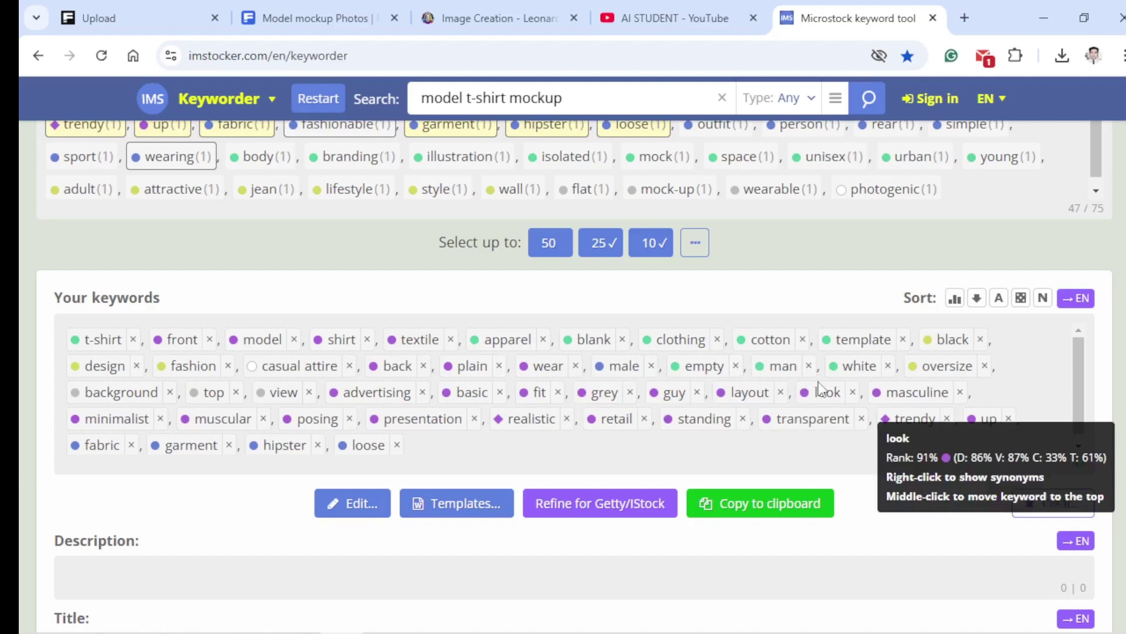
left_click(1009, 420)
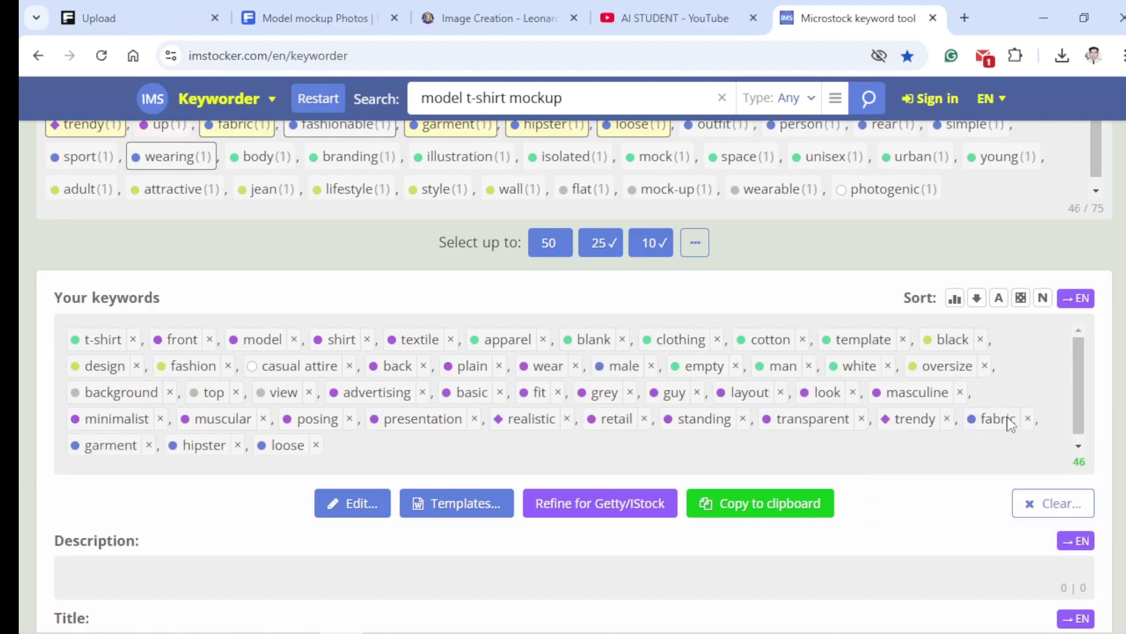
left_click(853, 393)
left_click(781, 392)
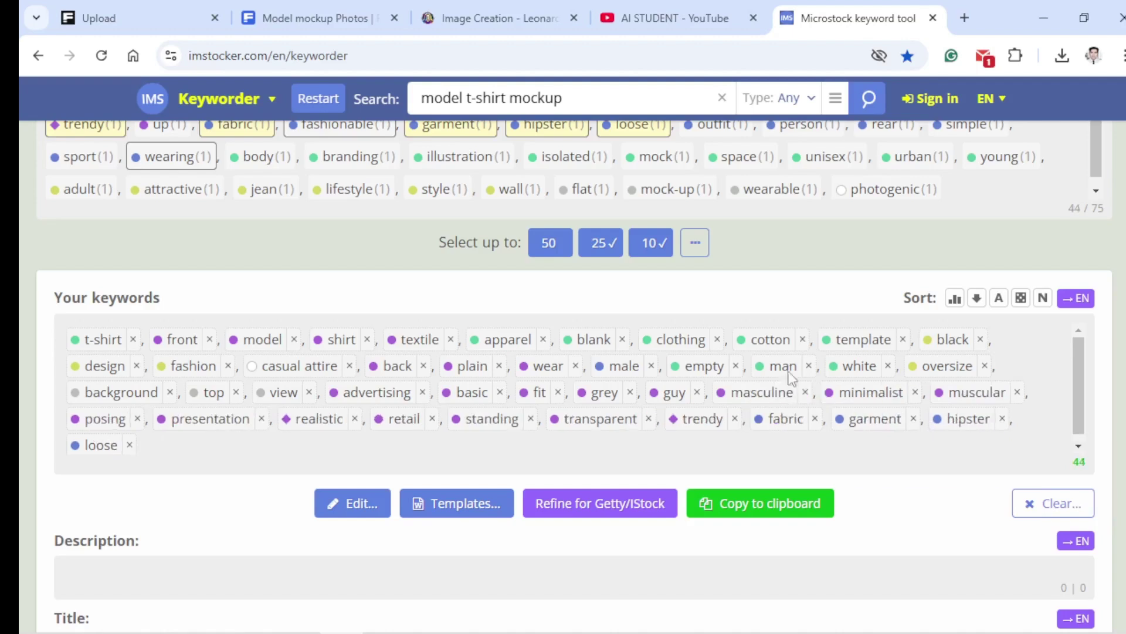
left_click(802, 341)
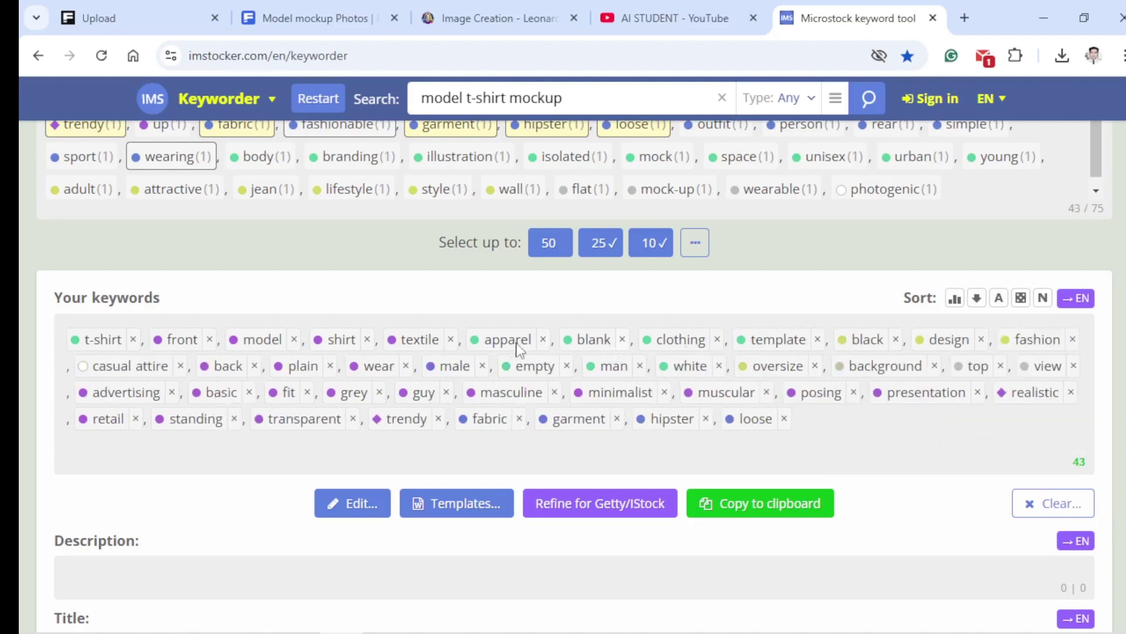
left_click(450, 340)
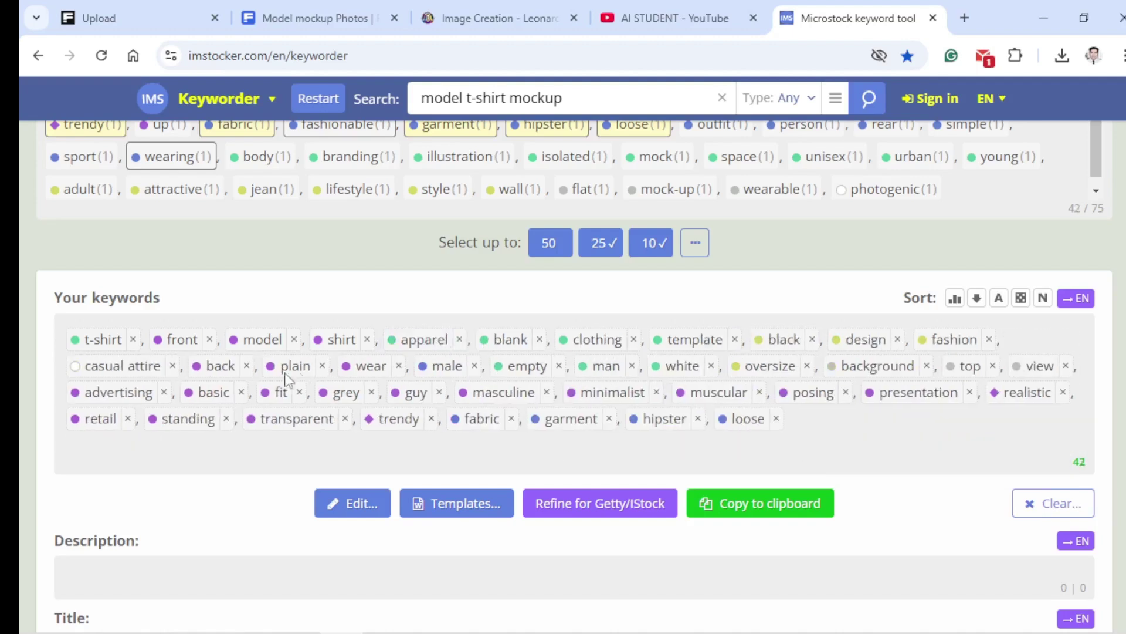
left_click(368, 340)
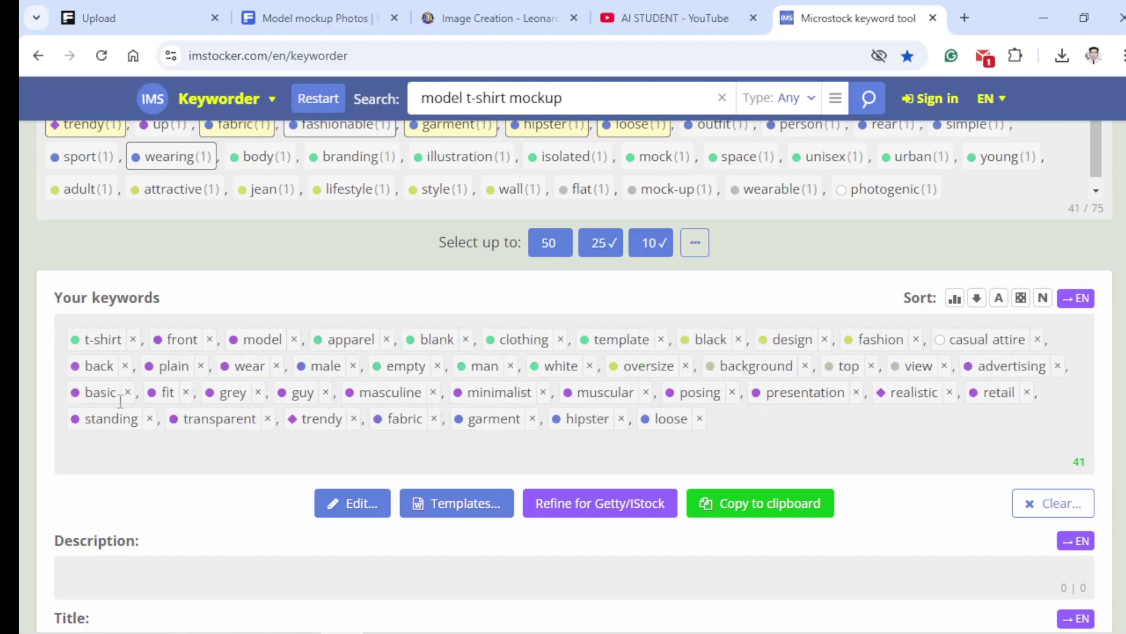
left_click(186, 393)
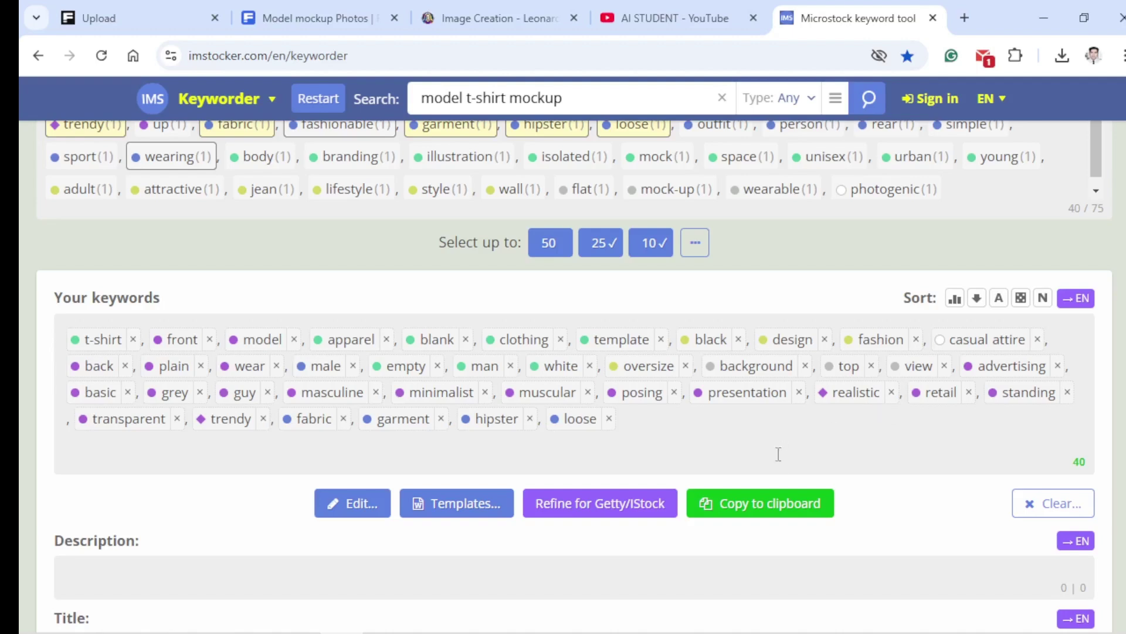
left_click(812, 500)
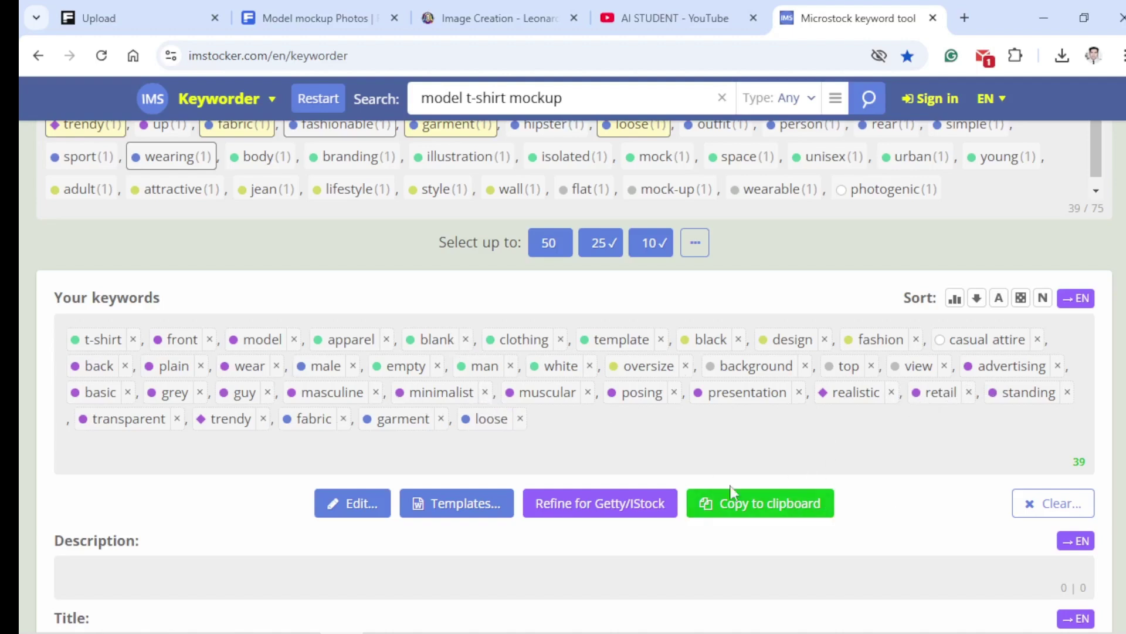
Step: Copy the remaining keywords, select all three uploaded mockups in Freepik Contributor, paste the keywords for them and review the list
left_click(763, 516)
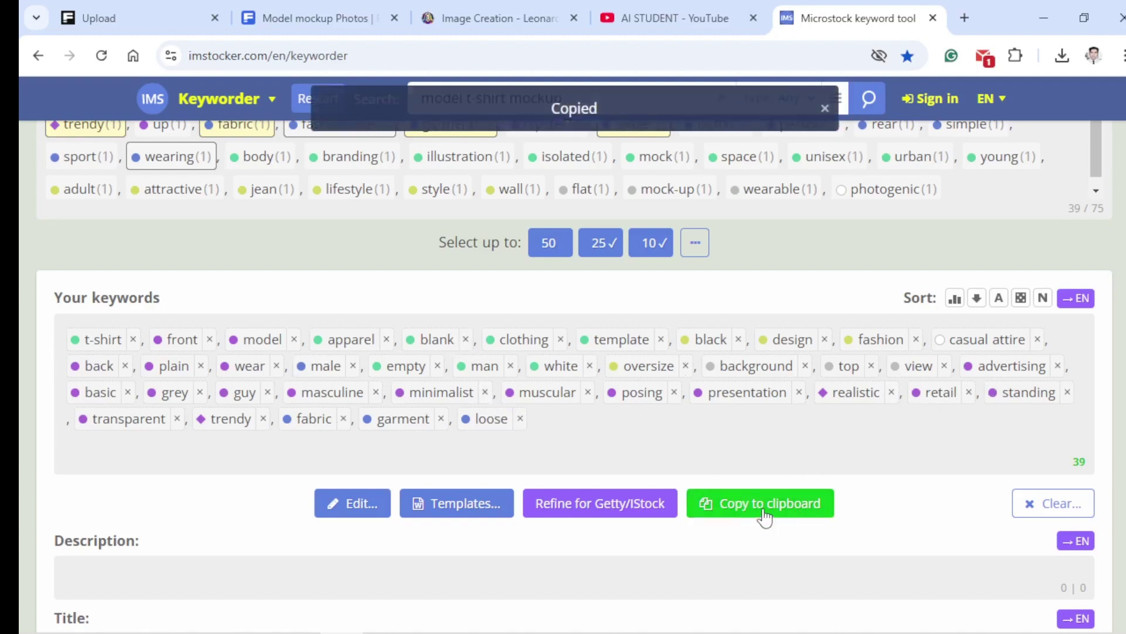
left_click(121, 15)
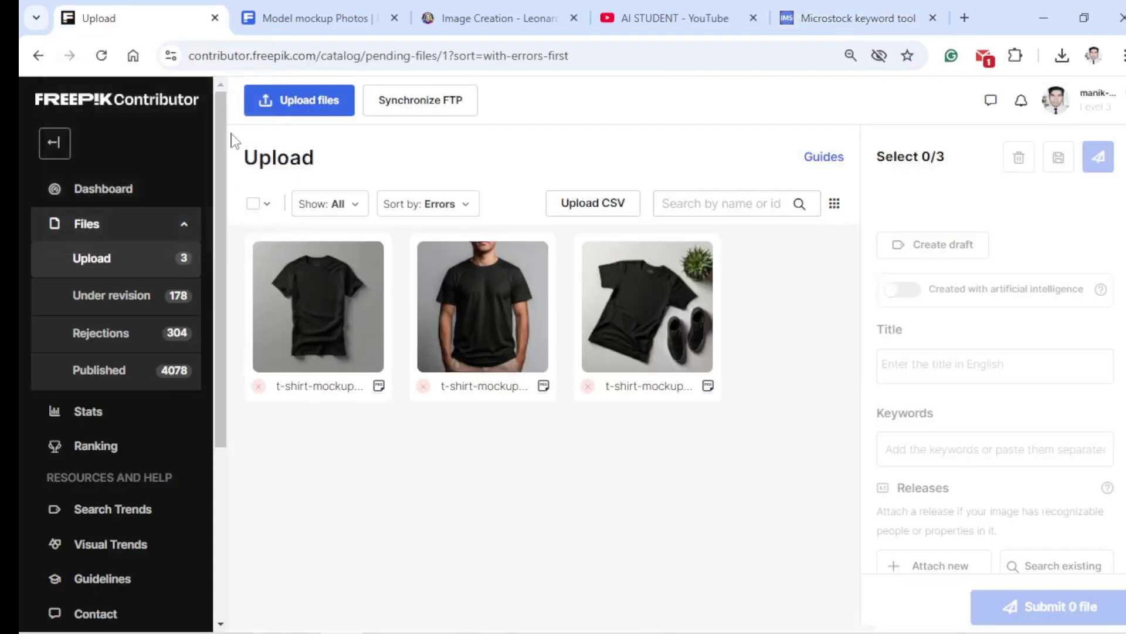
left_click(254, 205)
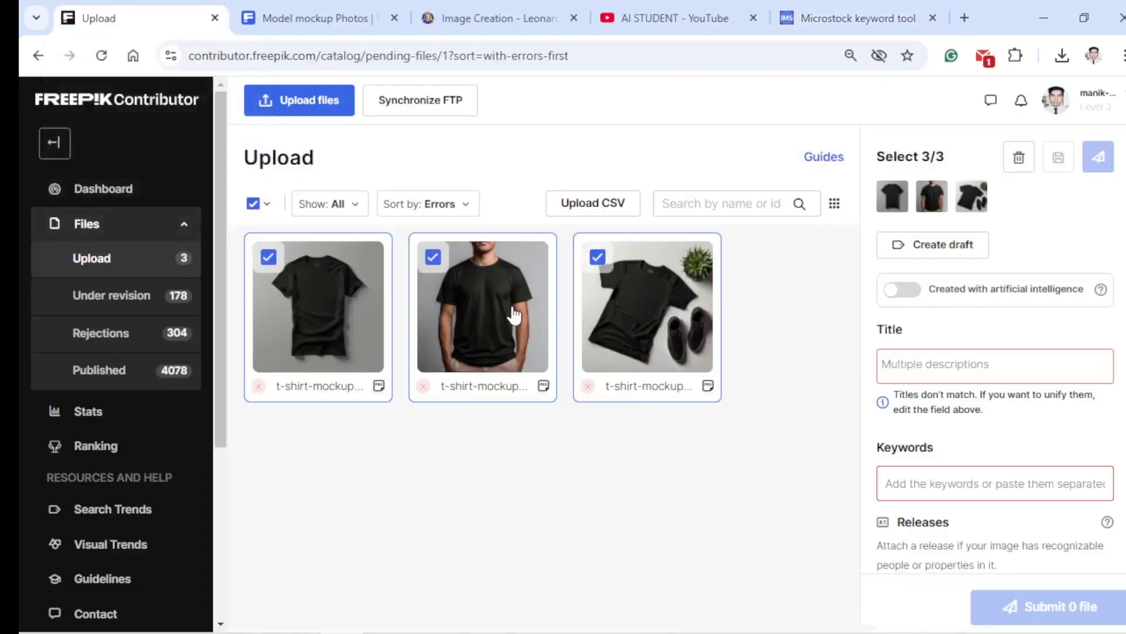
left_click(916, 484)
key("ctrl+v")
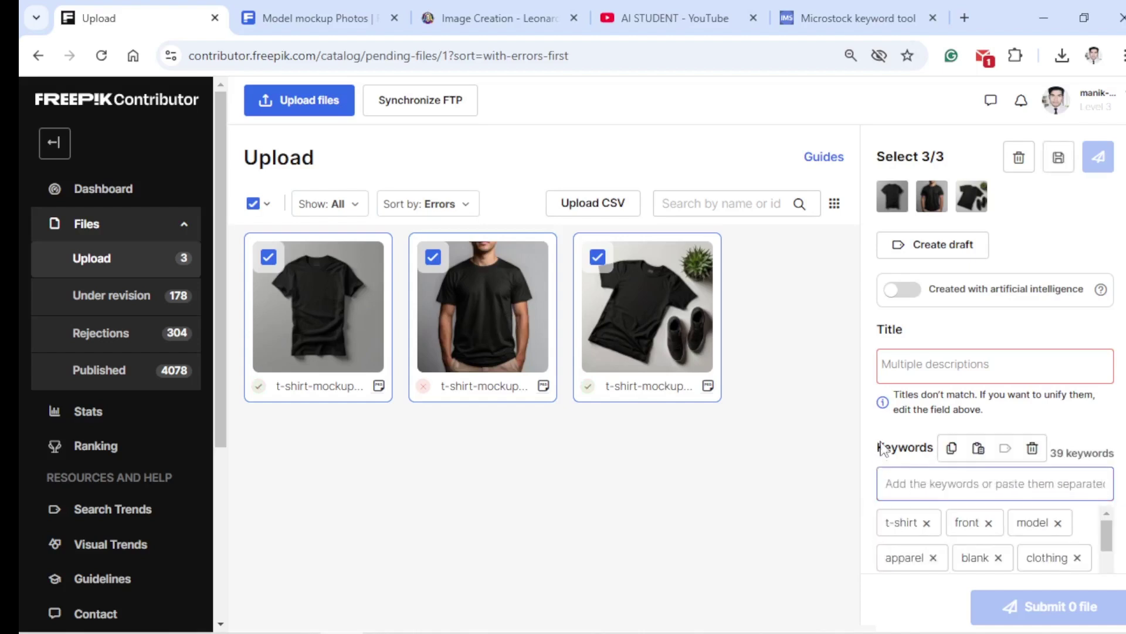
scroll(993, 495, "down", 3)
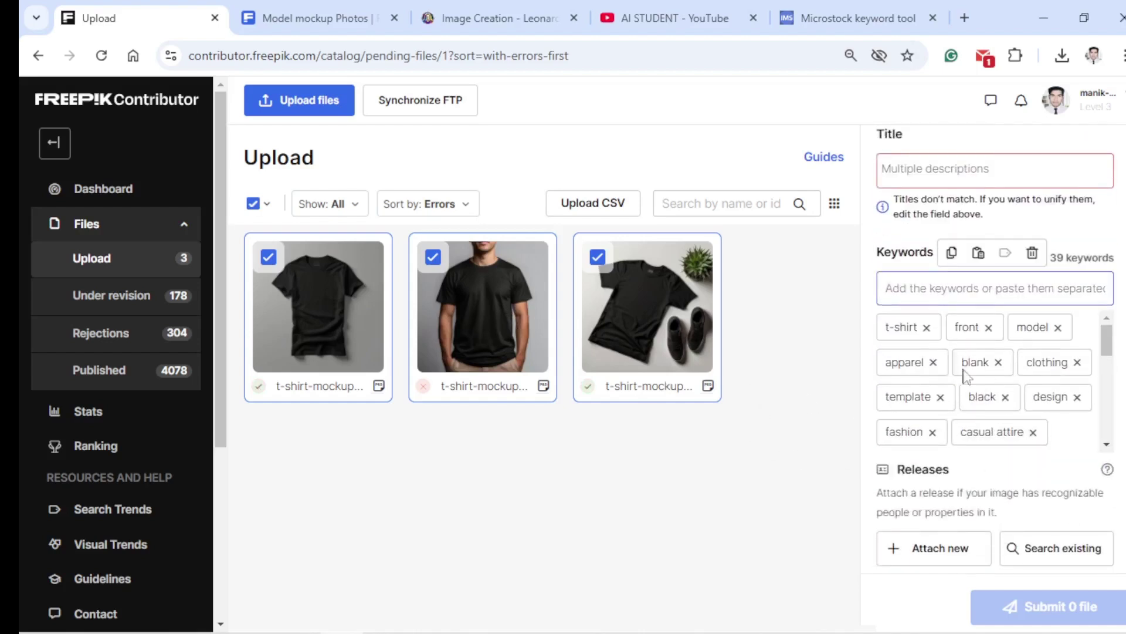
scroll(973, 372, "down", 4)
scroll(959, 357, "down", 3)
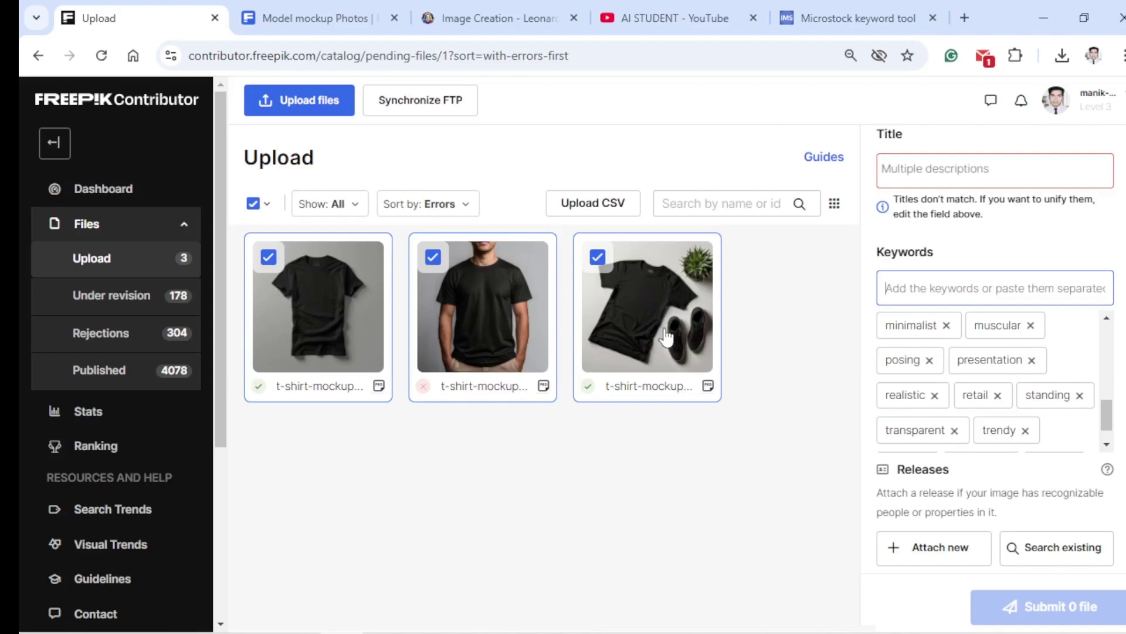
Step: Return to IMS Keyworder and read the title of the work showing a model in an oversized black T-shirt
left_click(807, 19)
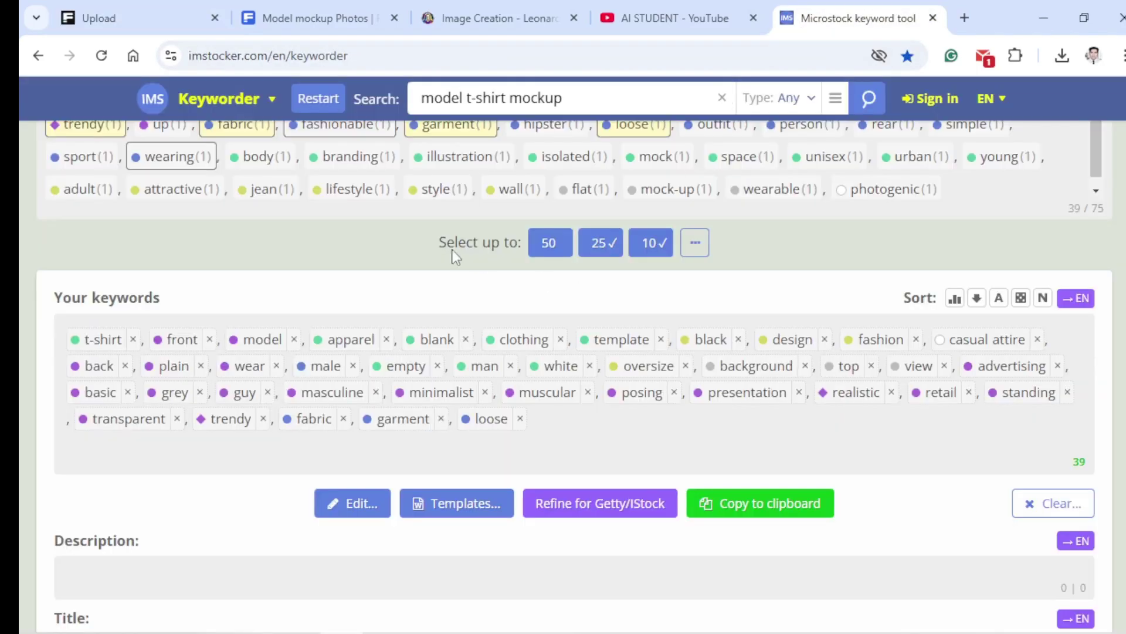
scroll(427, 283, "up", 10)
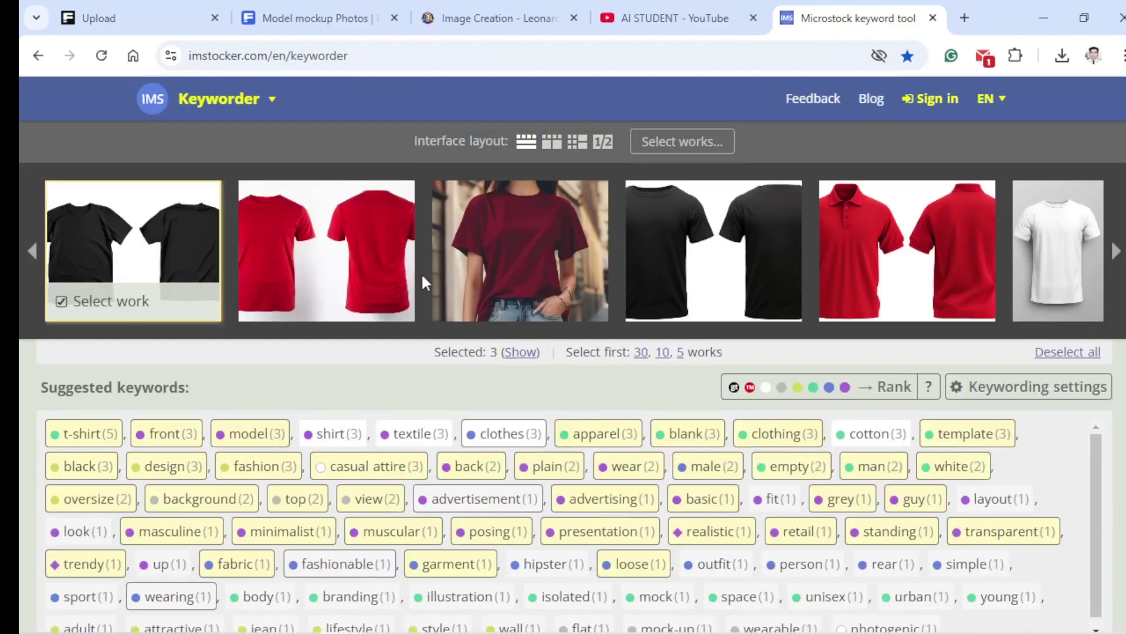
left_click(97, 259)
left_click(29, 258)
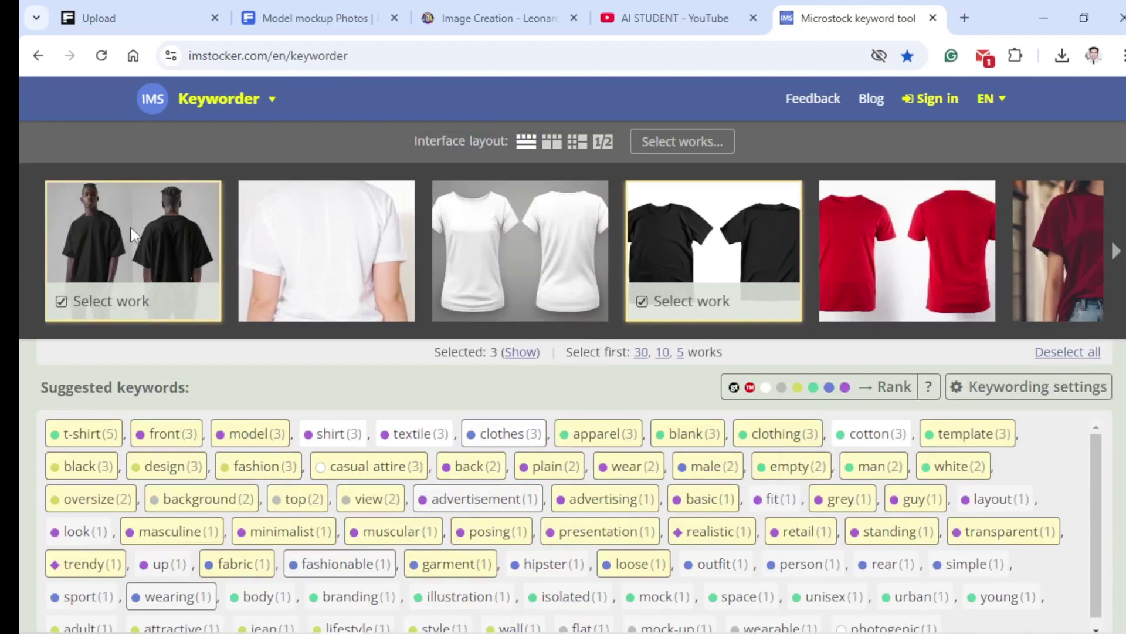
left_click(131, 232)
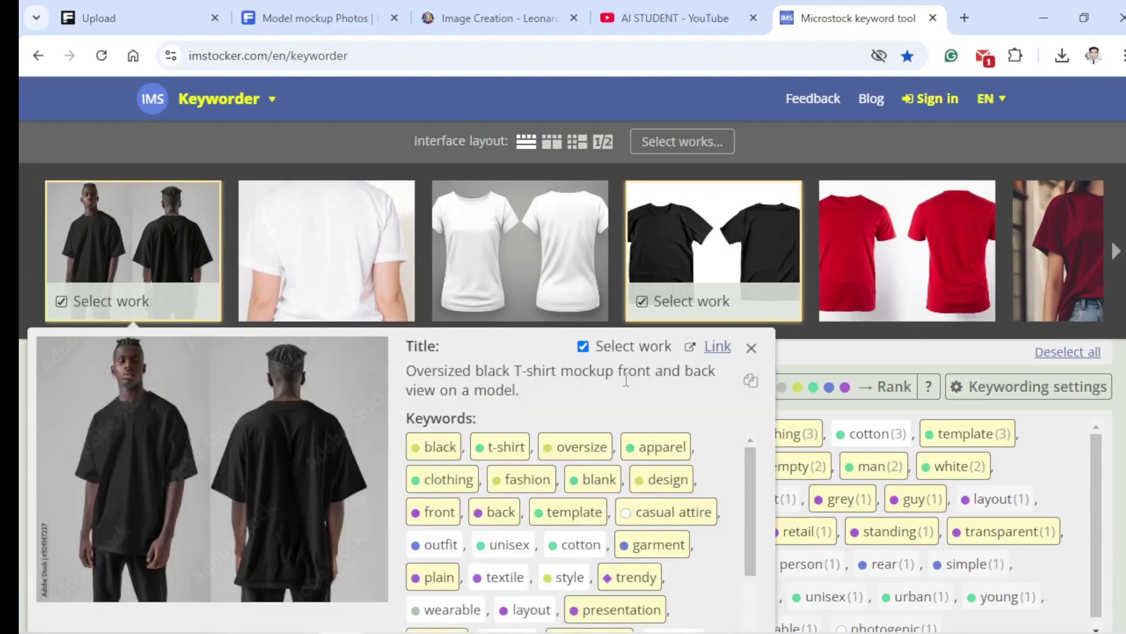
left_click(372, 326)
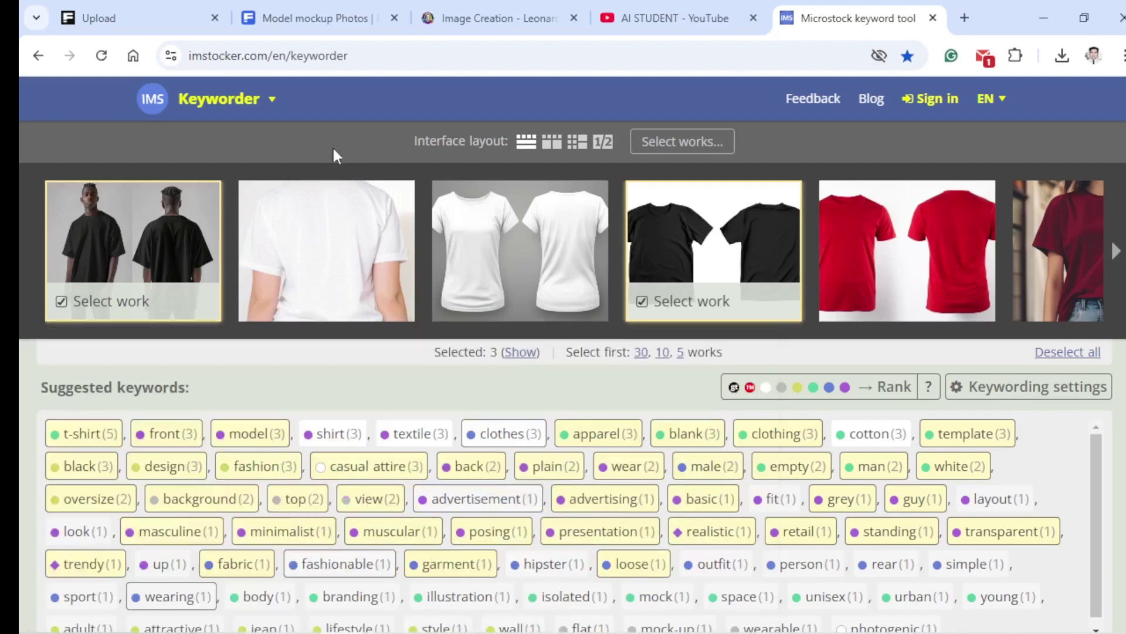
left_click(342, 28)
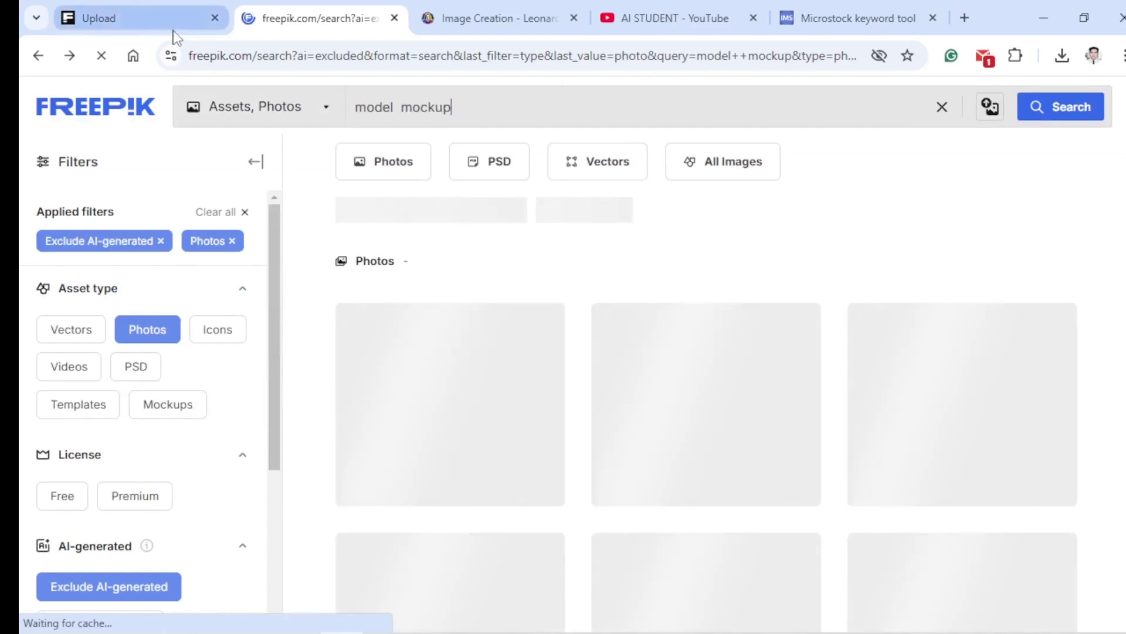
Step: Return to the Freepik Contributor upload page and enter the title "black t-shirt mockup psd" for the three selected files
left_click(178, 24)
left_click(898, 171)
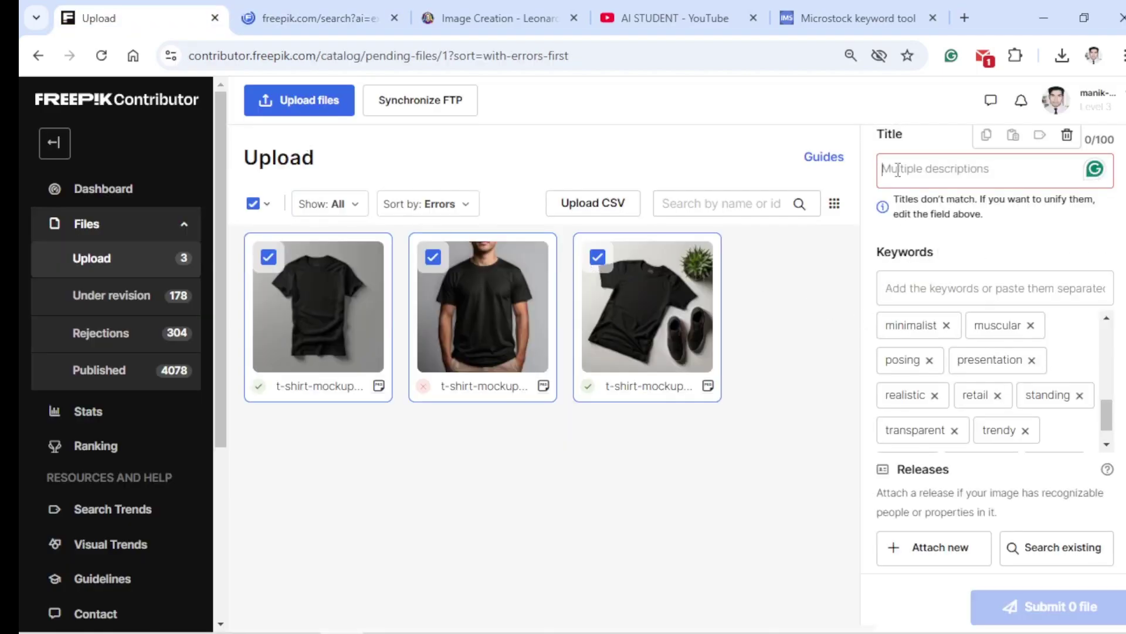
type("bal")
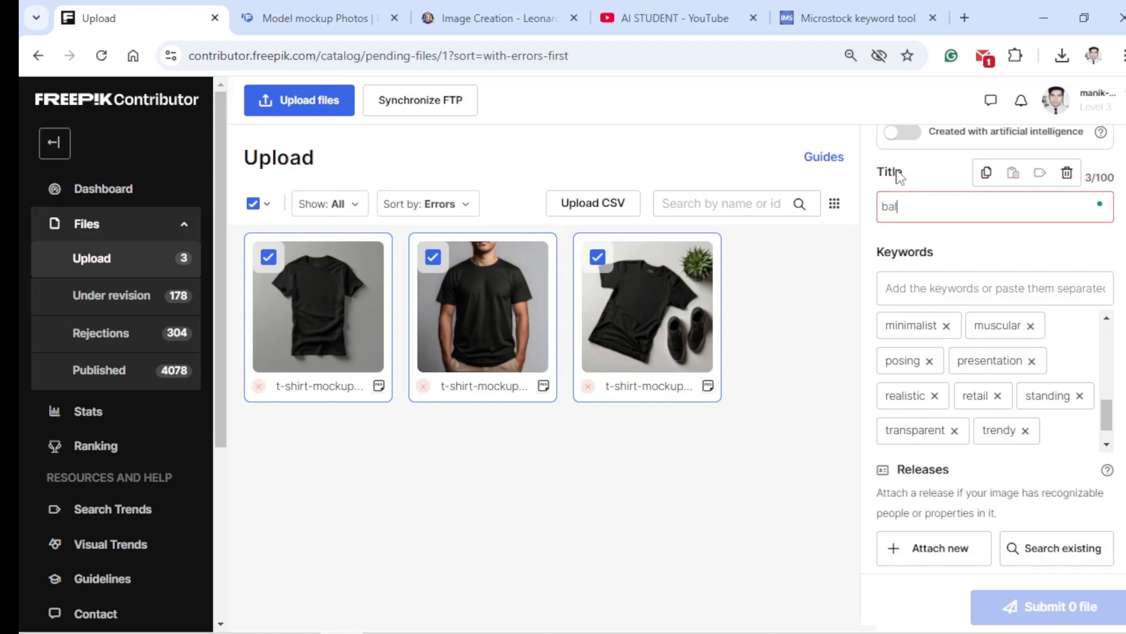
key("BackSpace")
key("BackSpace")
type("lack t-sh")
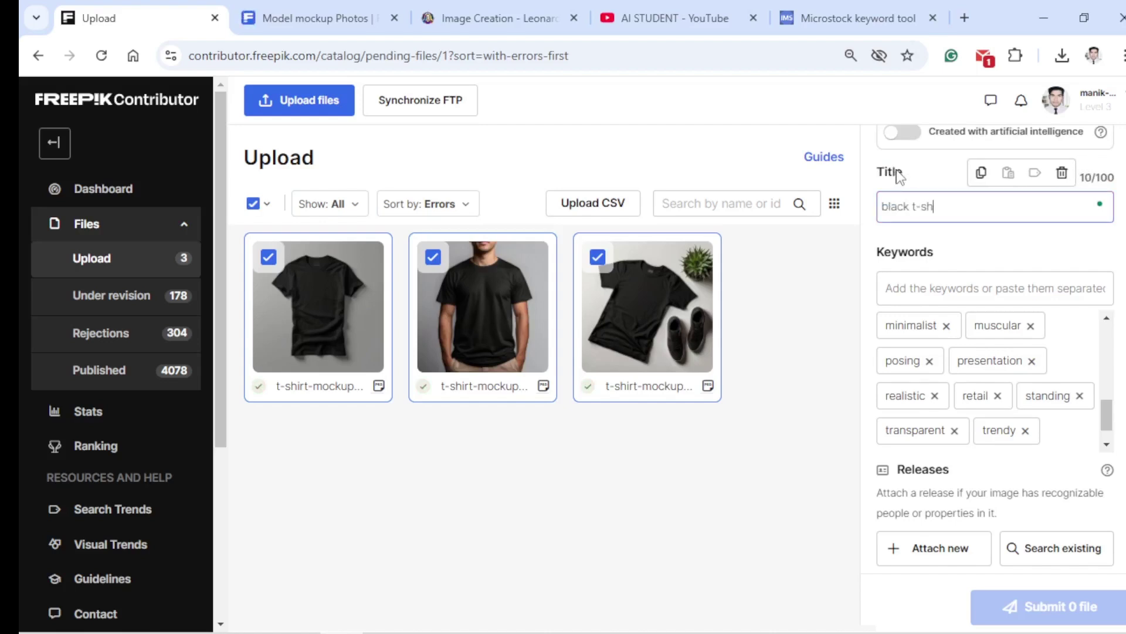
type("irt mockup ")
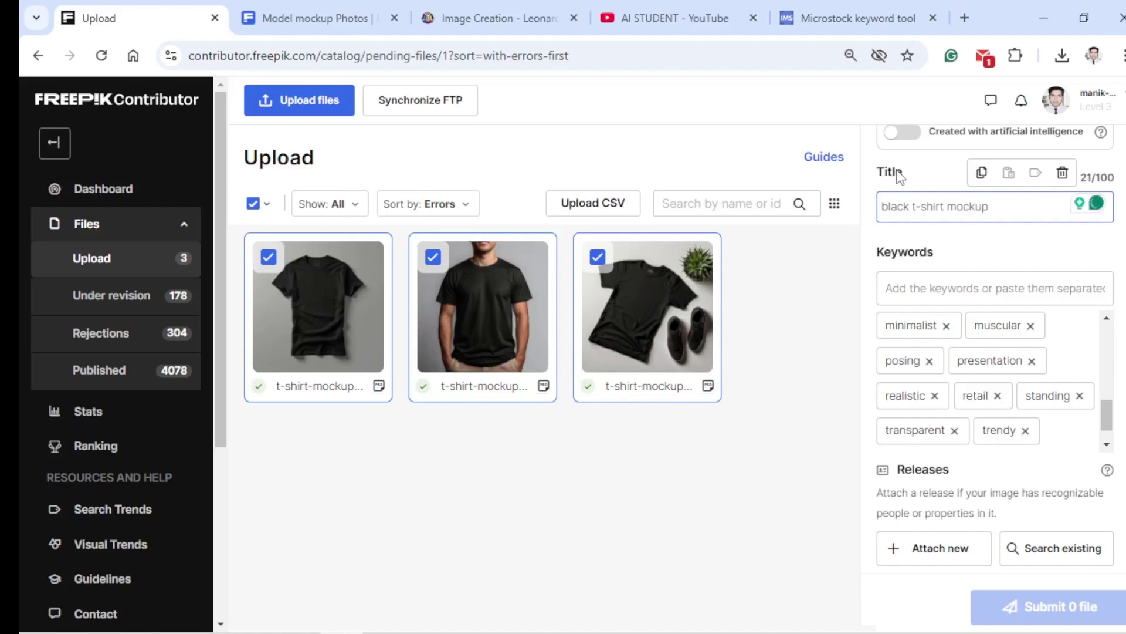
type("psd")
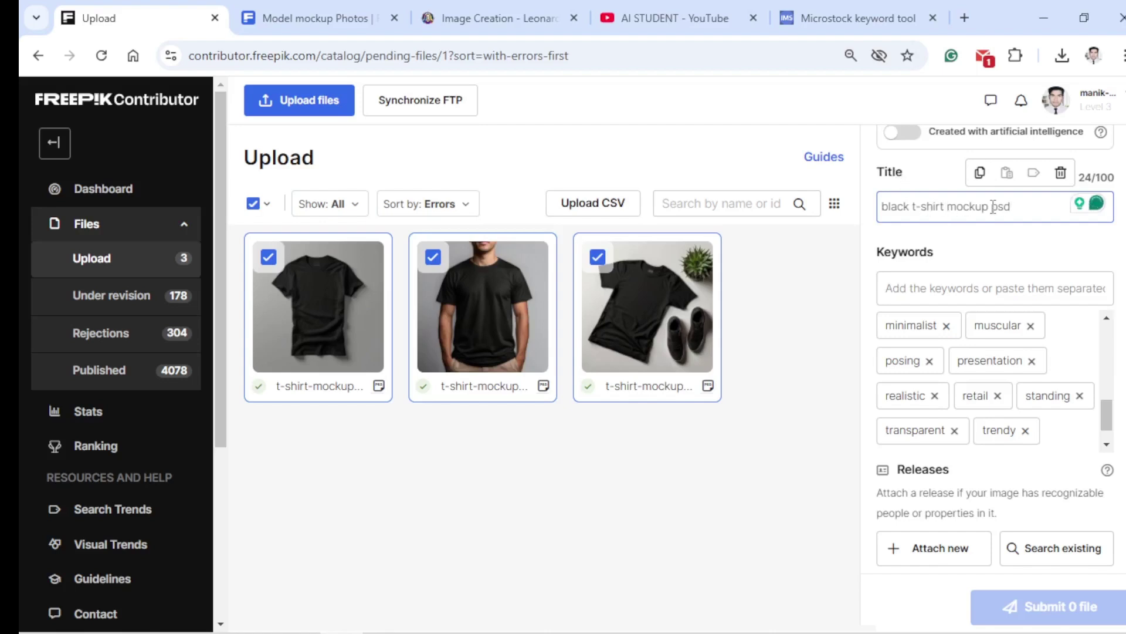
Step: Replace the title's last word with "design" and insert "psd" before "mockup"
left_click_drag(992, 207, 1014, 204)
key("BackSpace")
type("design")
left_click(950, 207)
type("psd")
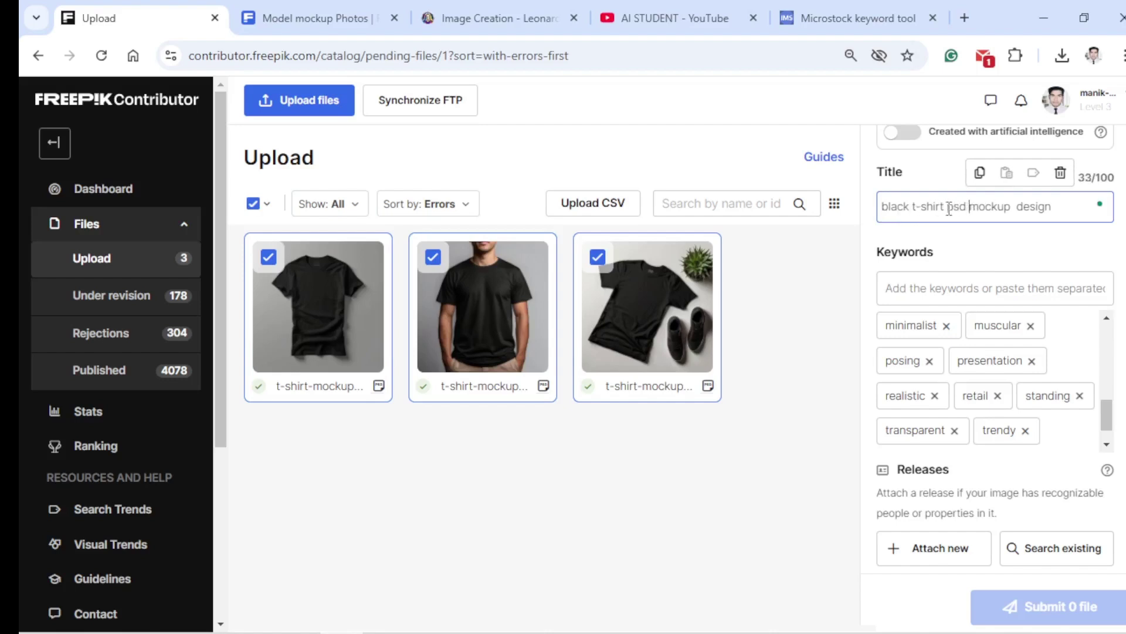
Step: Delete the word "psd" from the title and remove the extra space before "design"
mouse_move(957, 208)
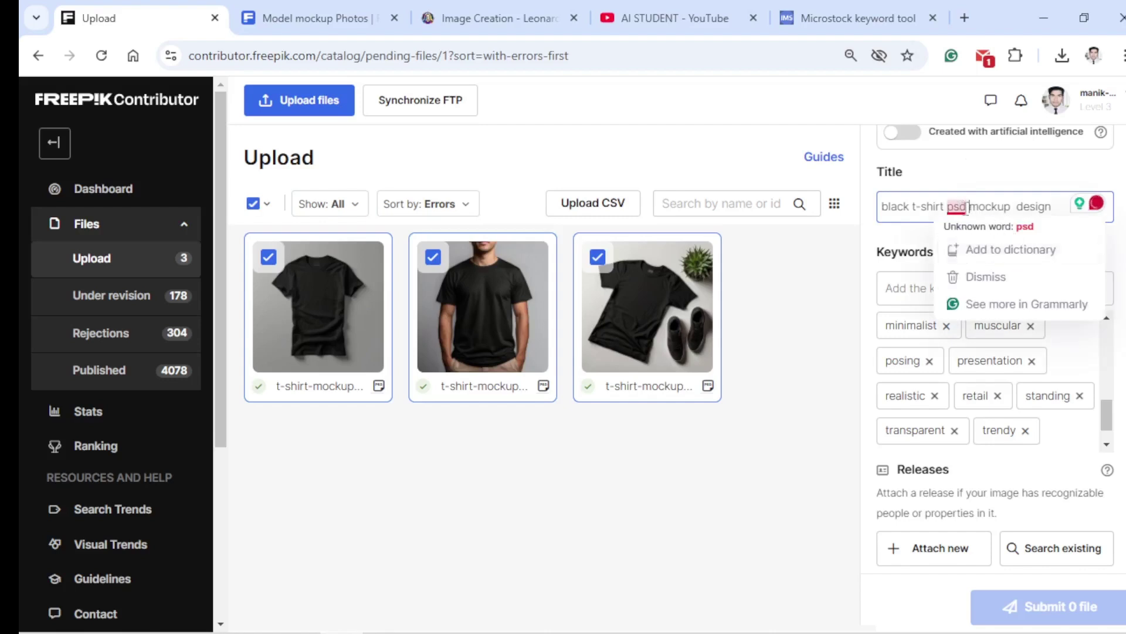
left_click(968, 209)
key("BackSpace")
key("BackSpace")
key("BackSpace")
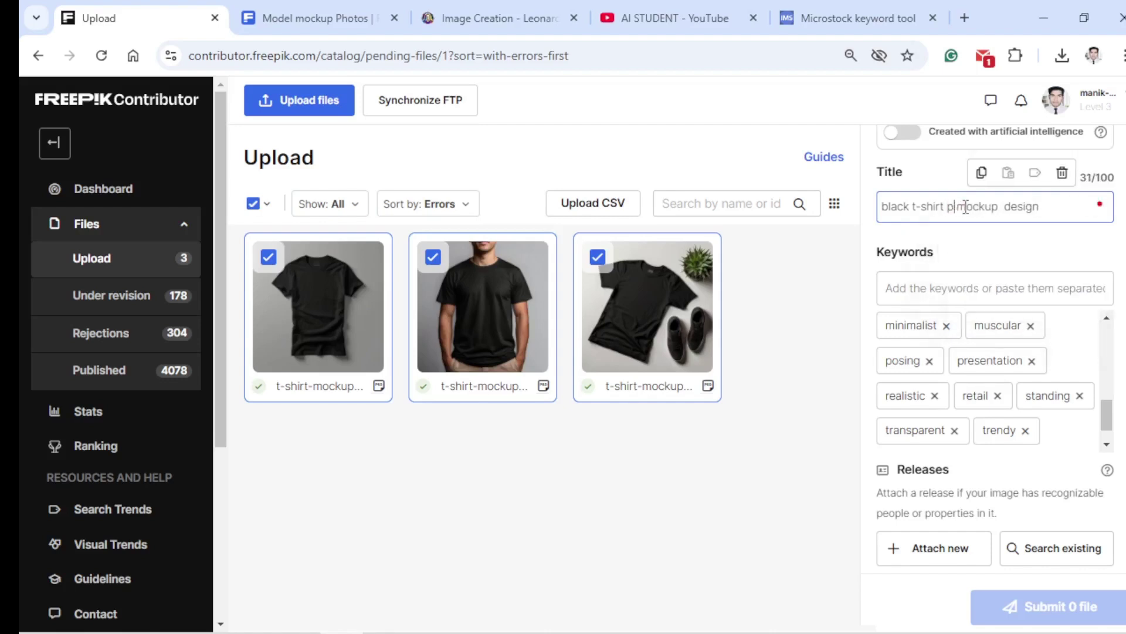
left_click(1001, 208)
key("BackSpace")
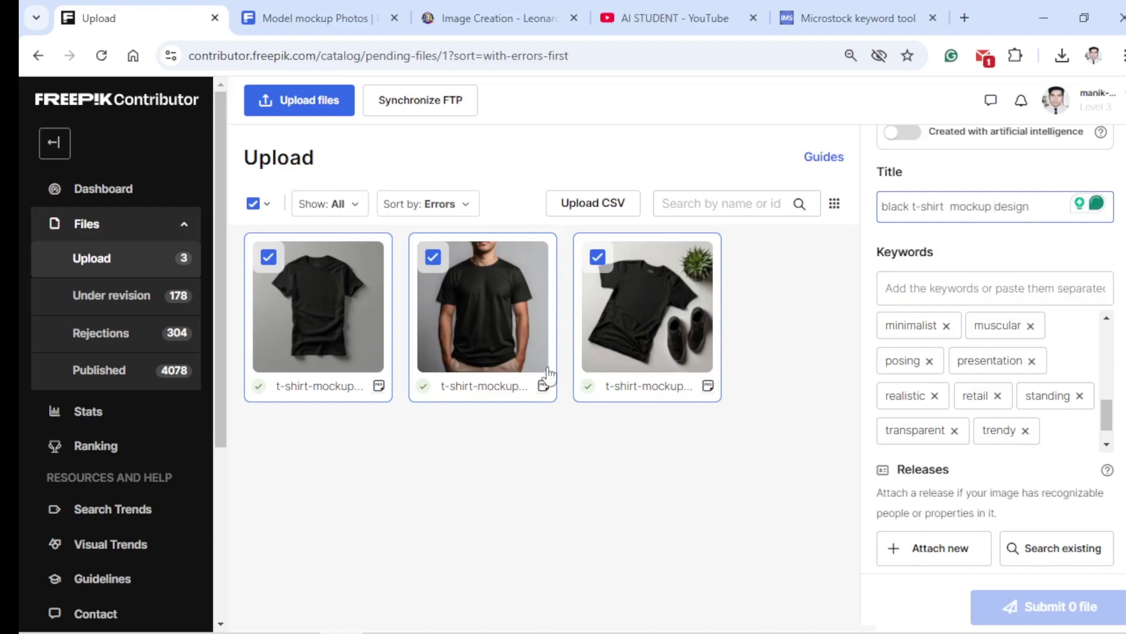
Step: Save the title and keywords of the three selected T-shirt mockups and submit all three files for revision
scroll(1017, 324, "up", 4)
scroll(1016, 324, "up", 5)
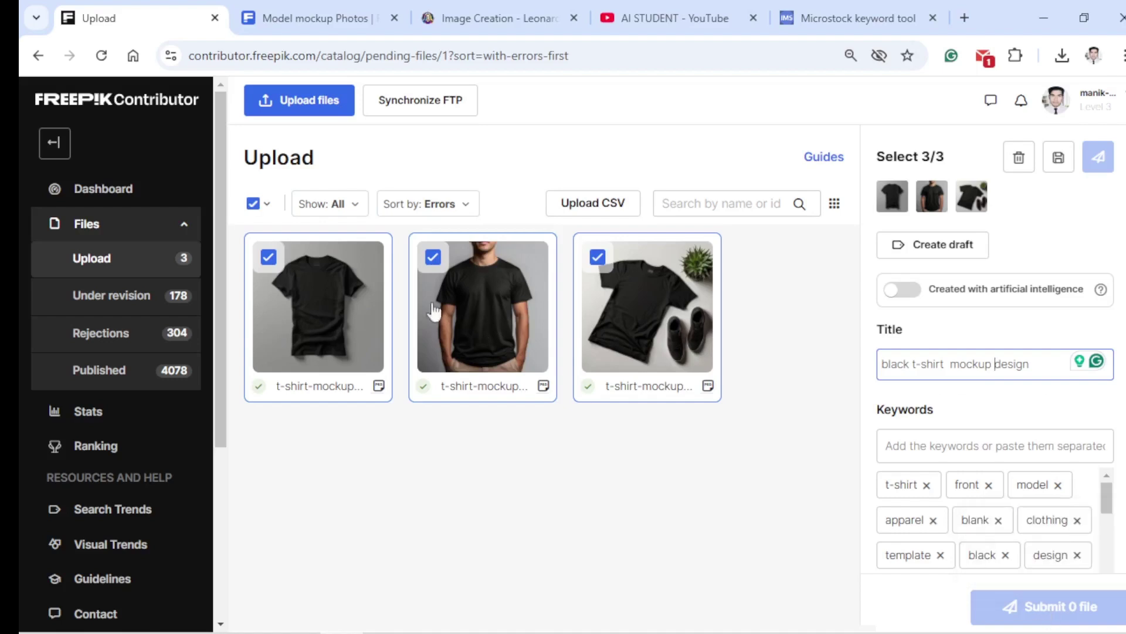
left_click(422, 216)
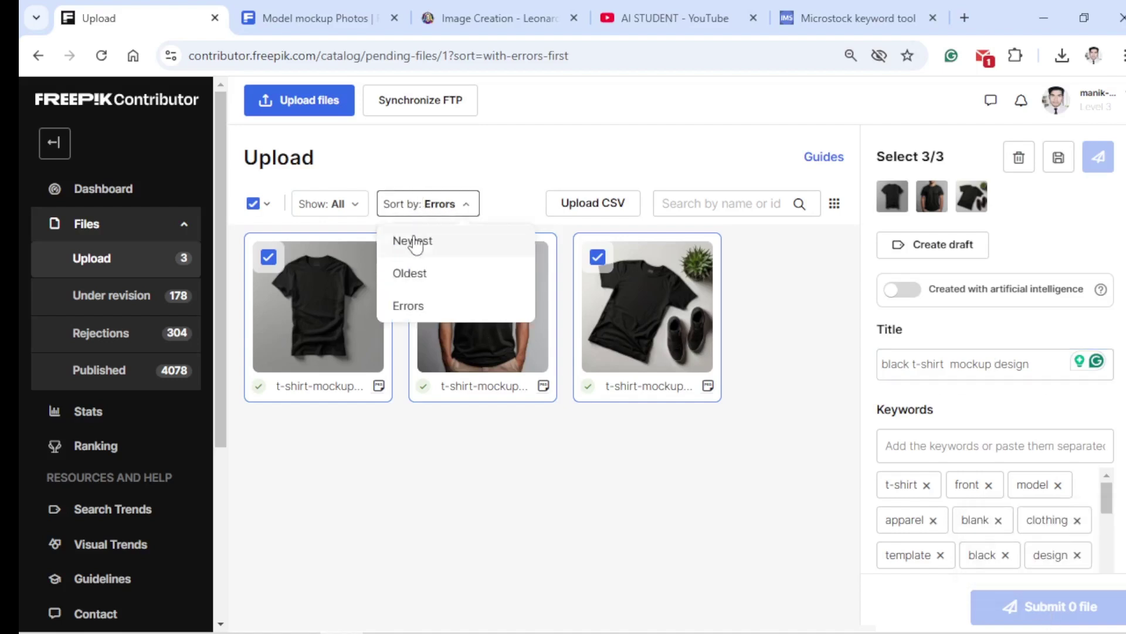
left_click(418, 213)
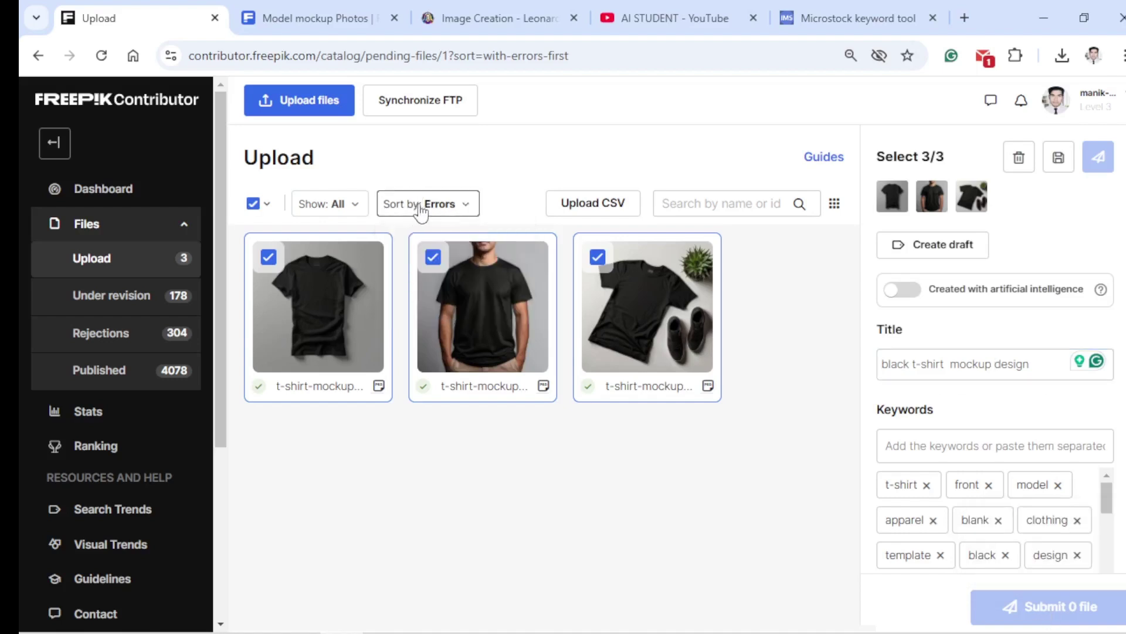
left_click(1063, 165)
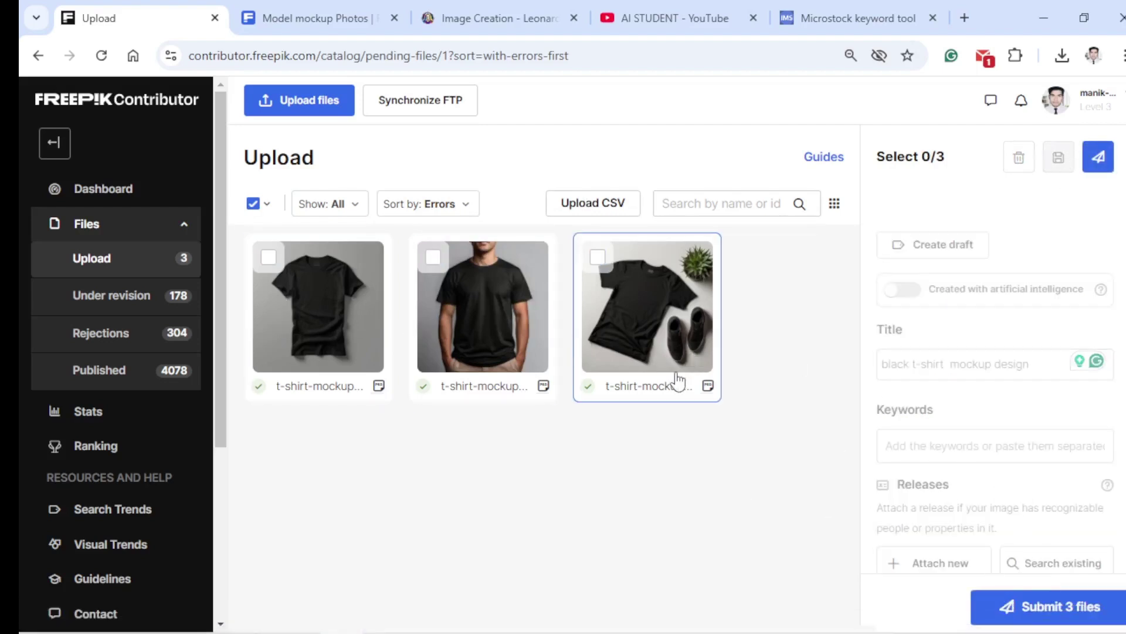
left_click(1085, 610)
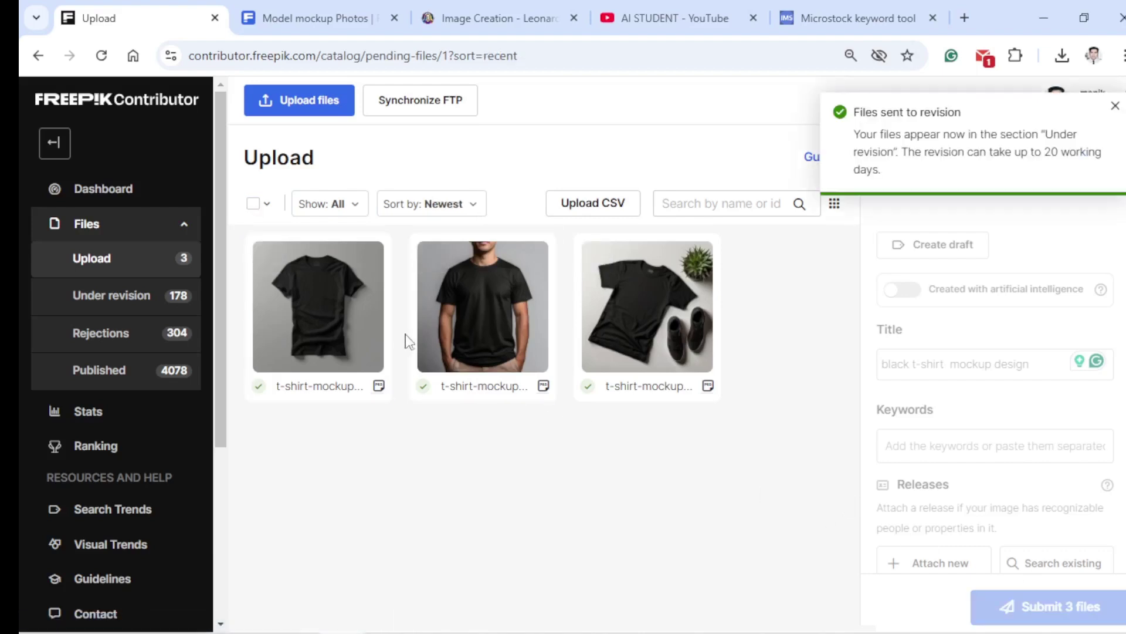
Step: Open the list of files under revision and check the newly submitted T-shirt mockup PSDs
left_click(160, 308)
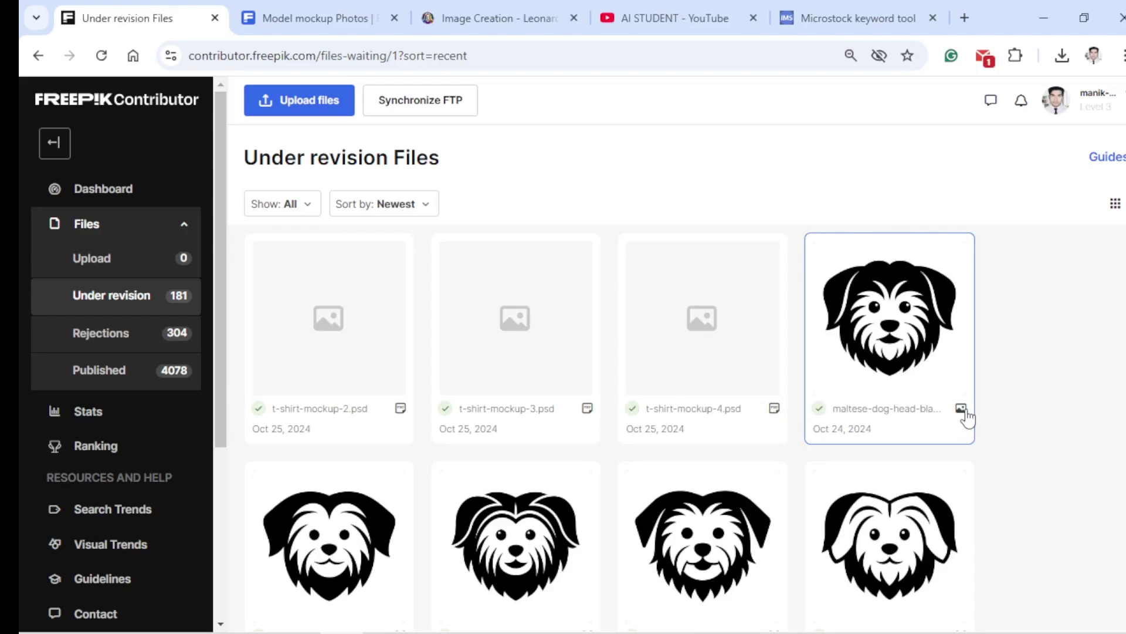
scroll(966, 417, "down", 1)
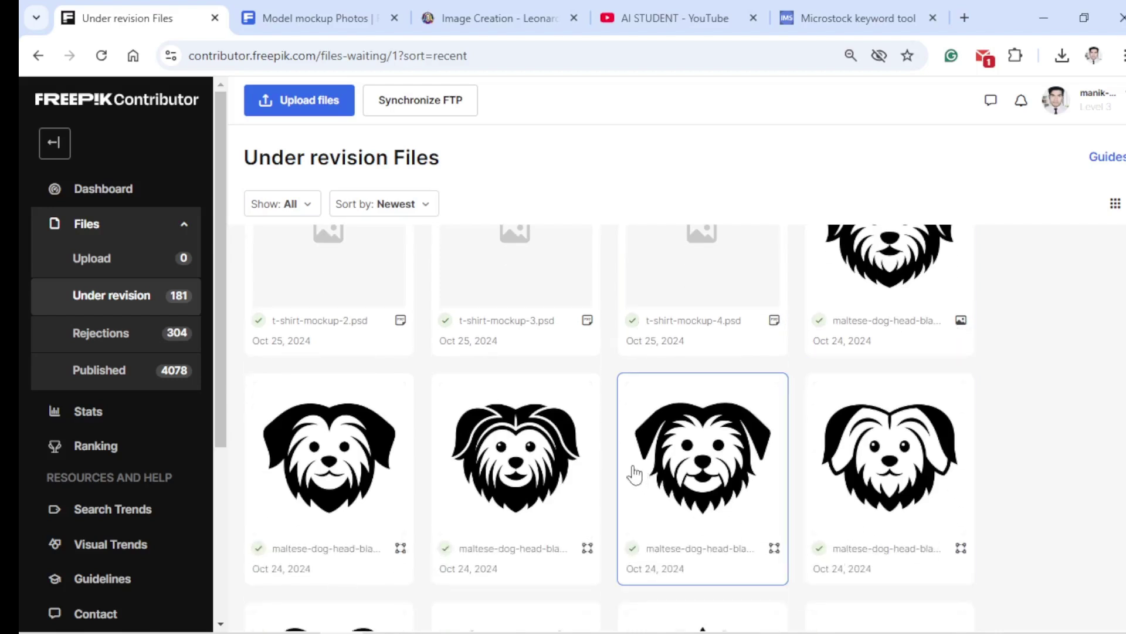
scroll(636, 469, "up", 1)
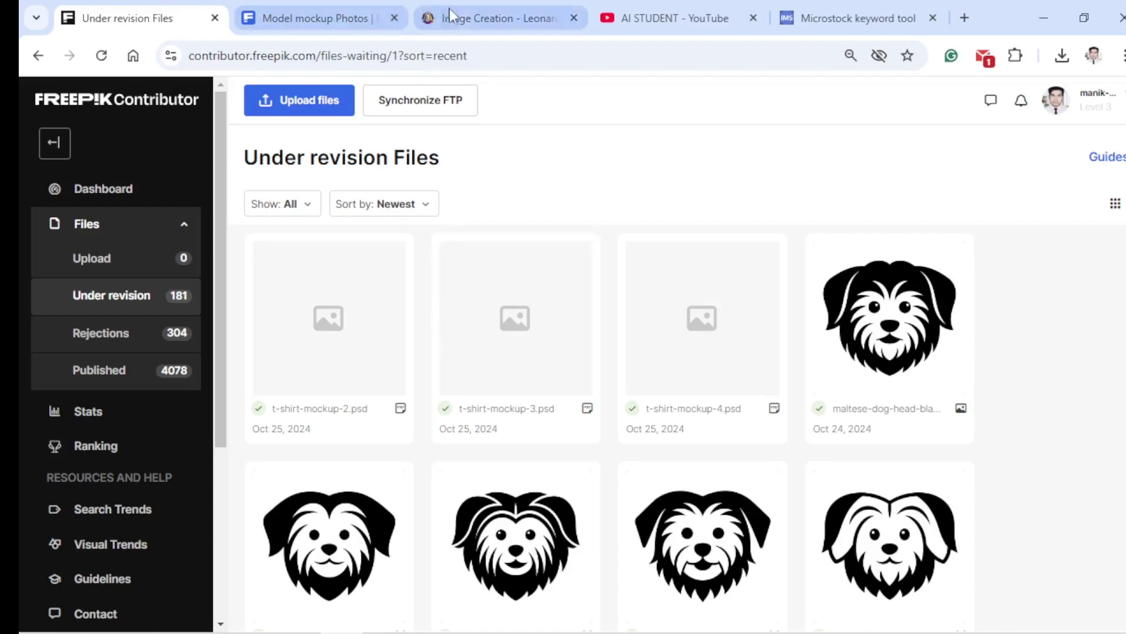
Step: Switch to Leonardo.Ai, close the enlarged T-shirt image and review the generated black T-shirt images and their prompt
left_click(469, 18)
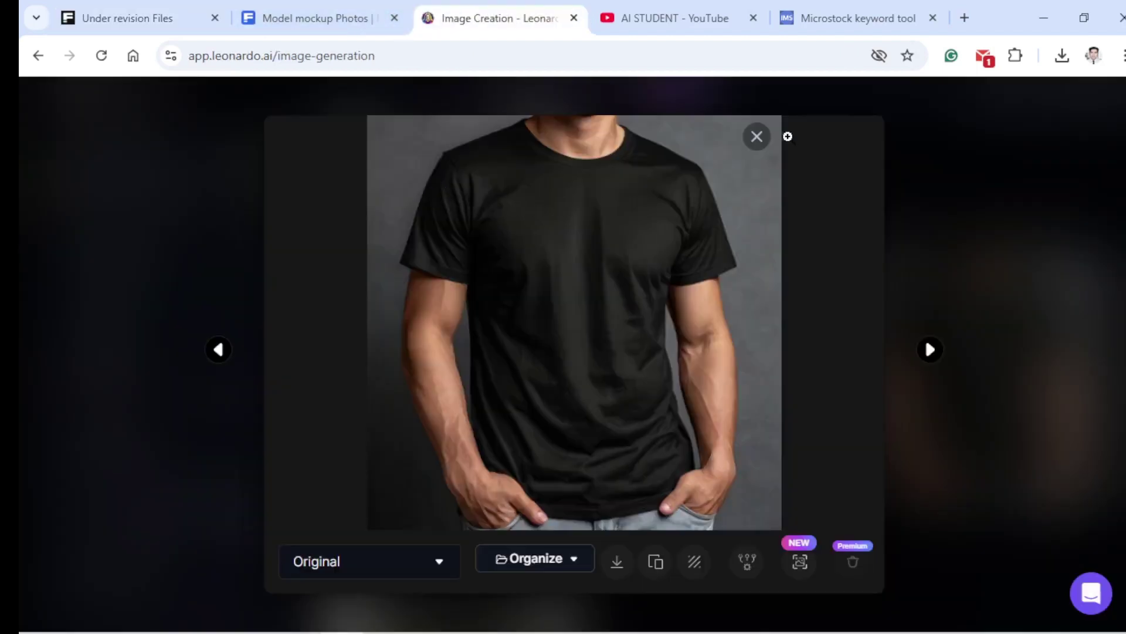
left_click(757, 136)
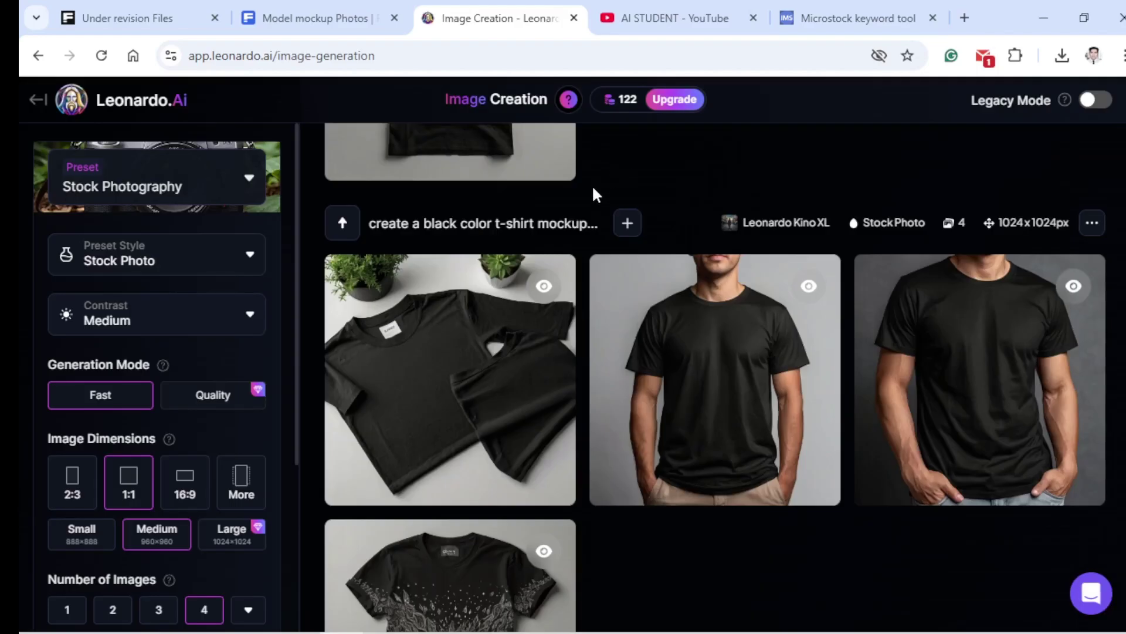
scroll(593, 191, "up", 10)
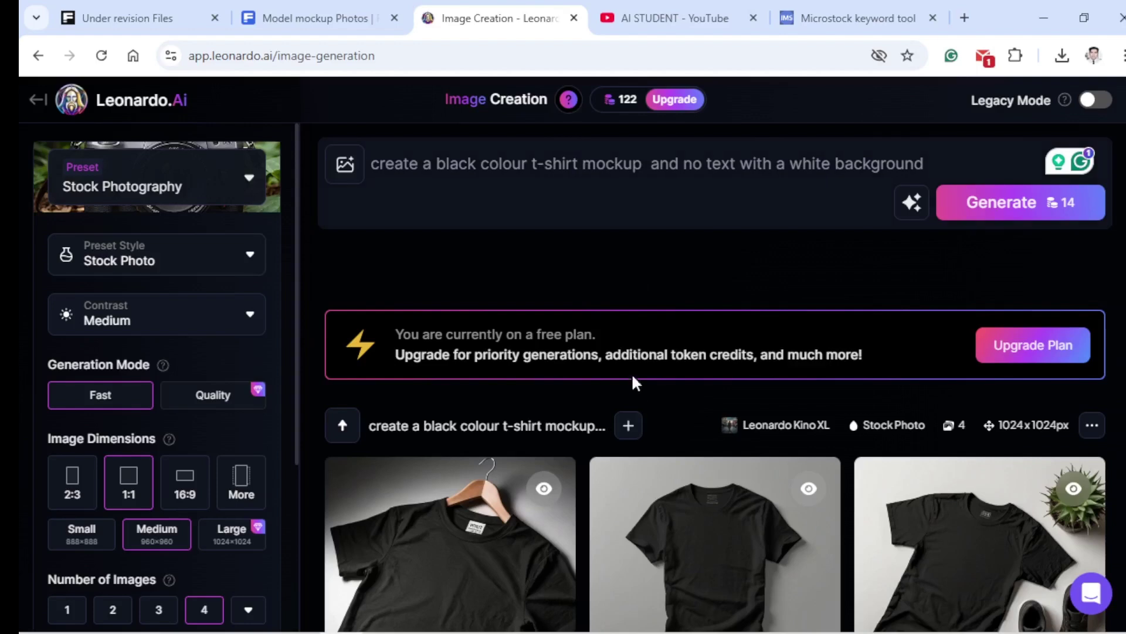
scroll(632, 381, "down", 5)
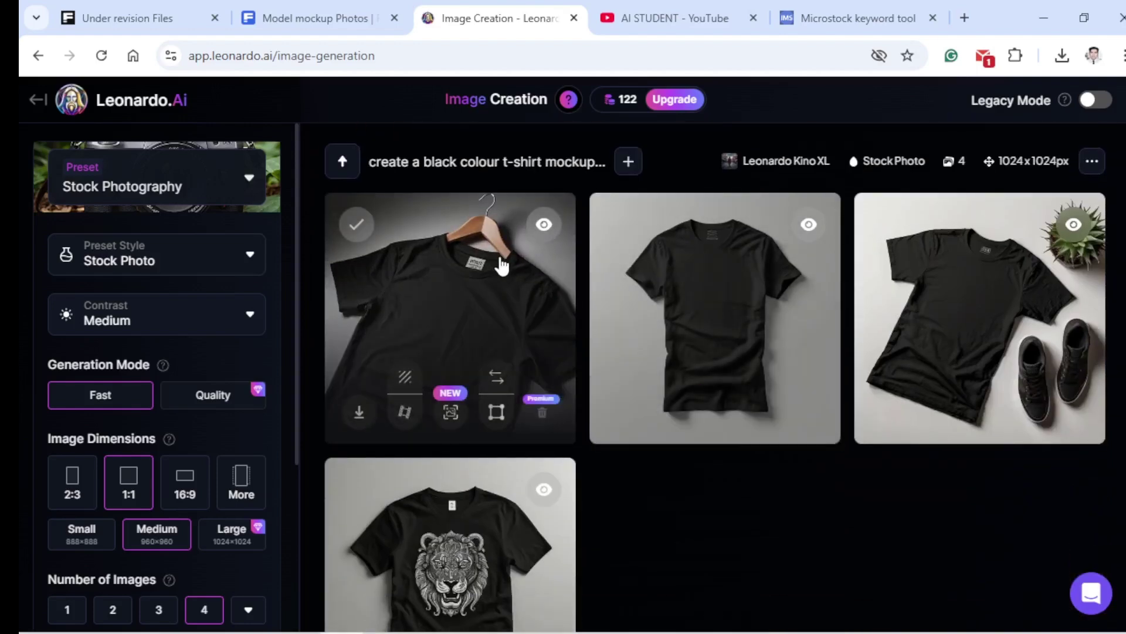
Step: Return to Freepik Contributor and reload the under-revision files to check the mockup thumbnails
left_click(139, 19)
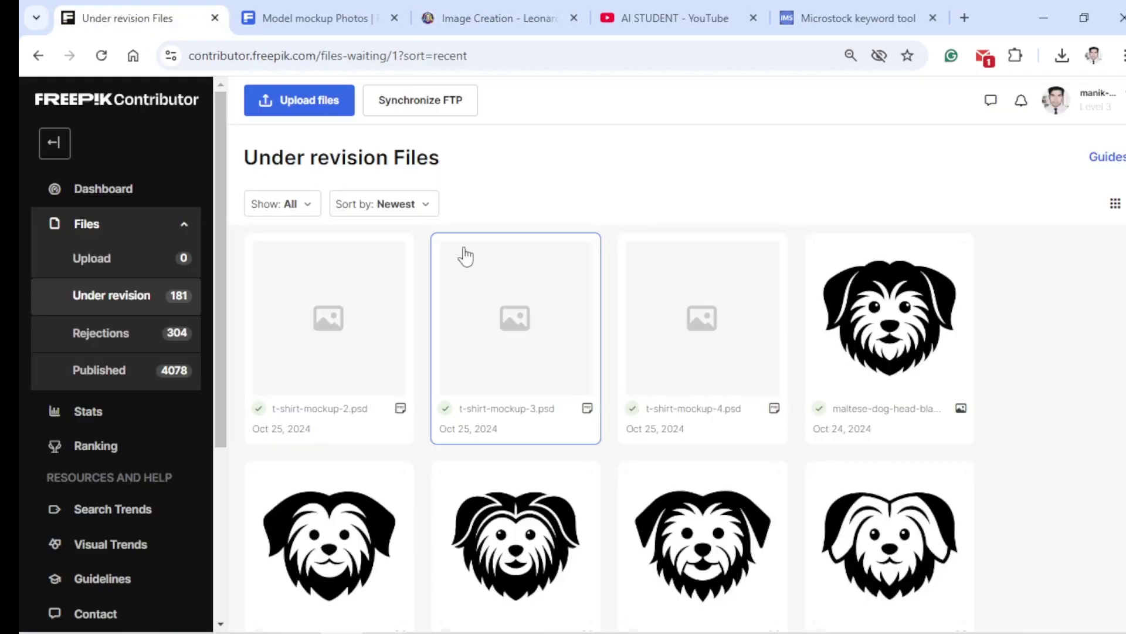
left_click(101, 55)
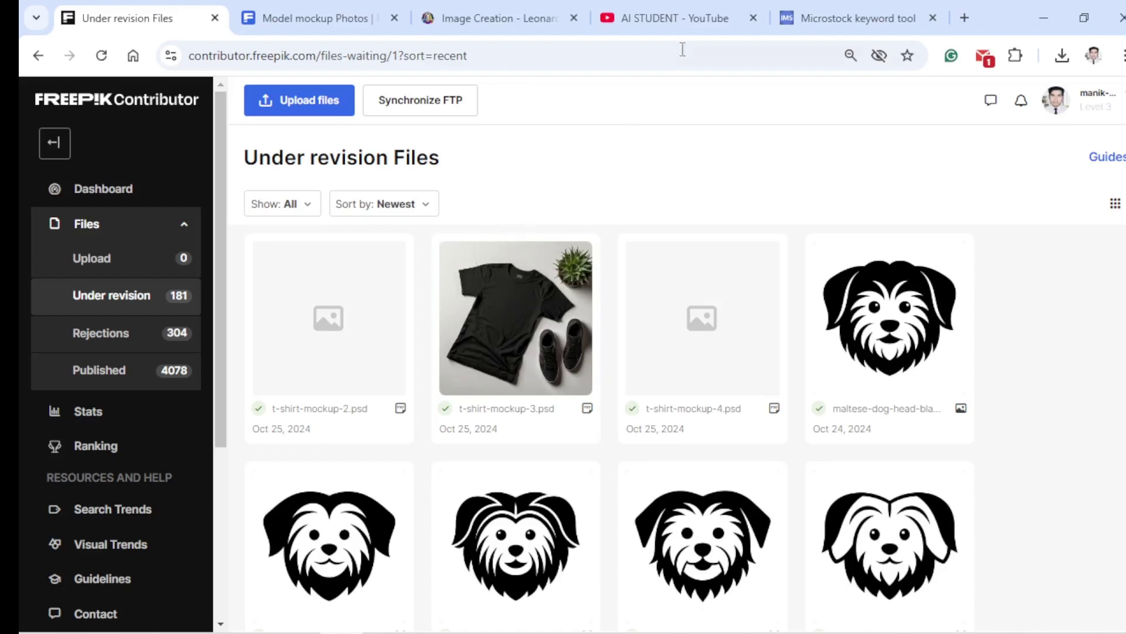
Step: Switch to the AI STUDENT channel on YouTube and look through its latest videos
left_click(681, 23)
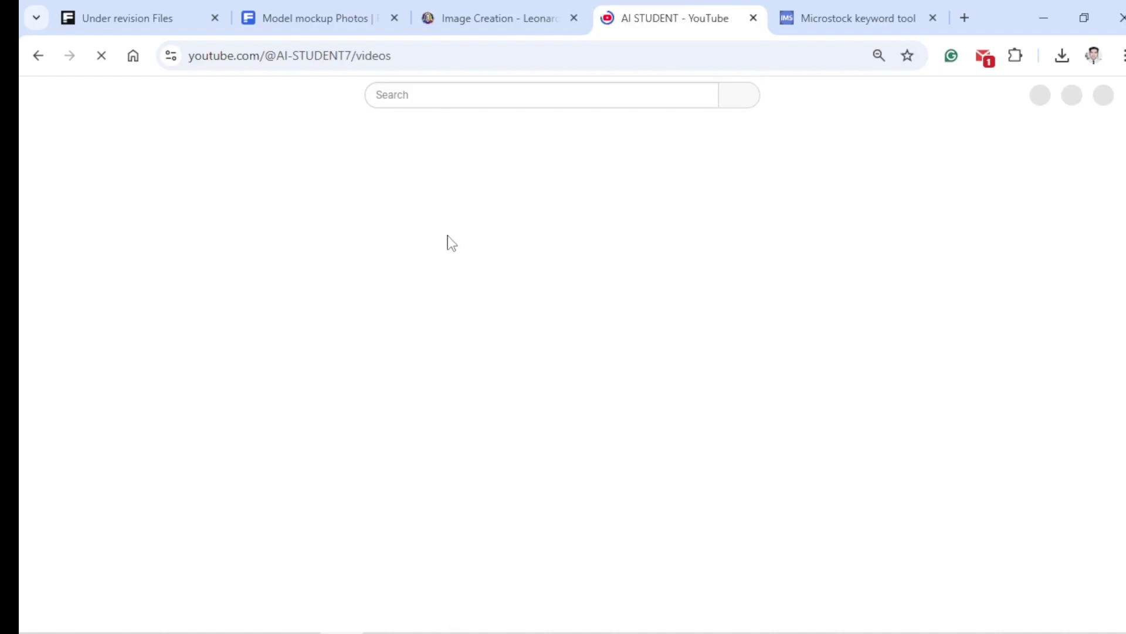
scroll(452, 248, "down", 4)
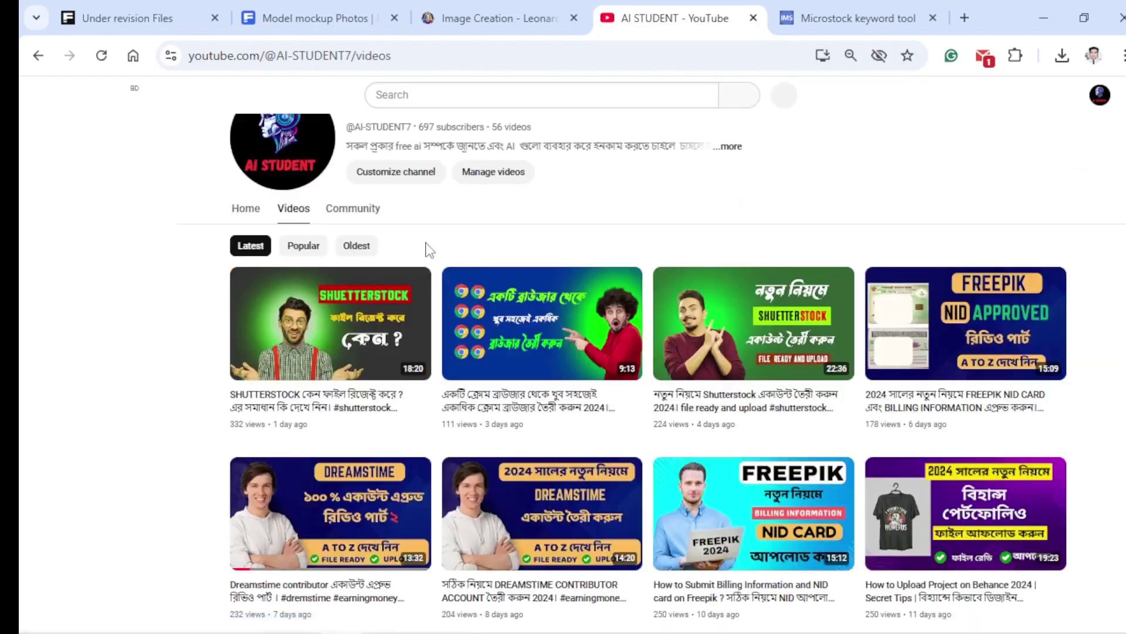
scroll(438, 245, "down", 1)
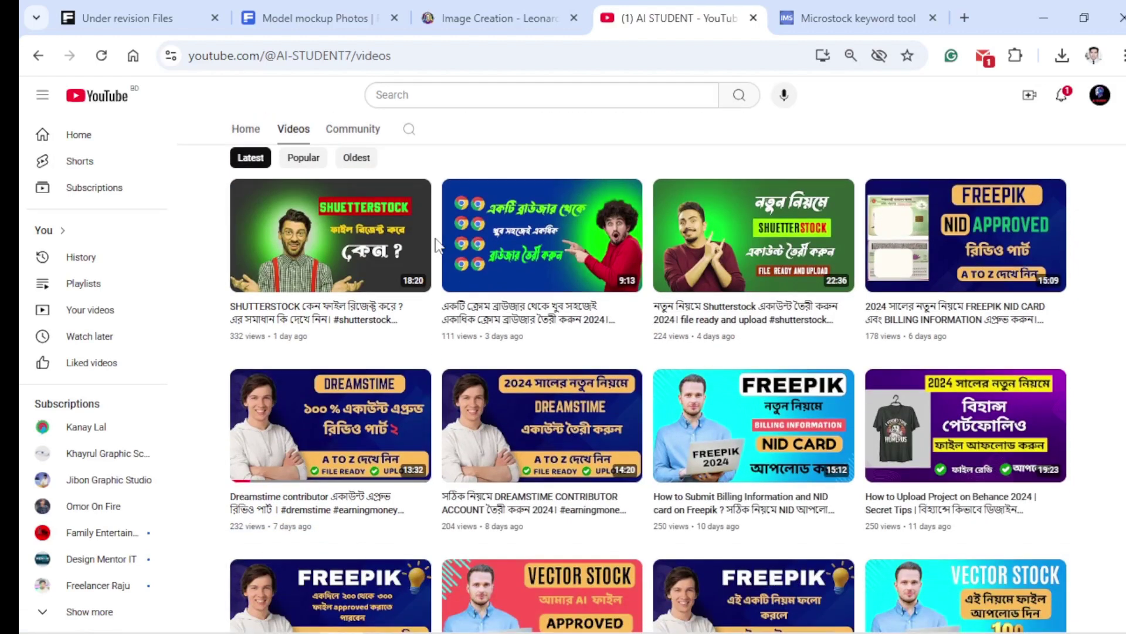